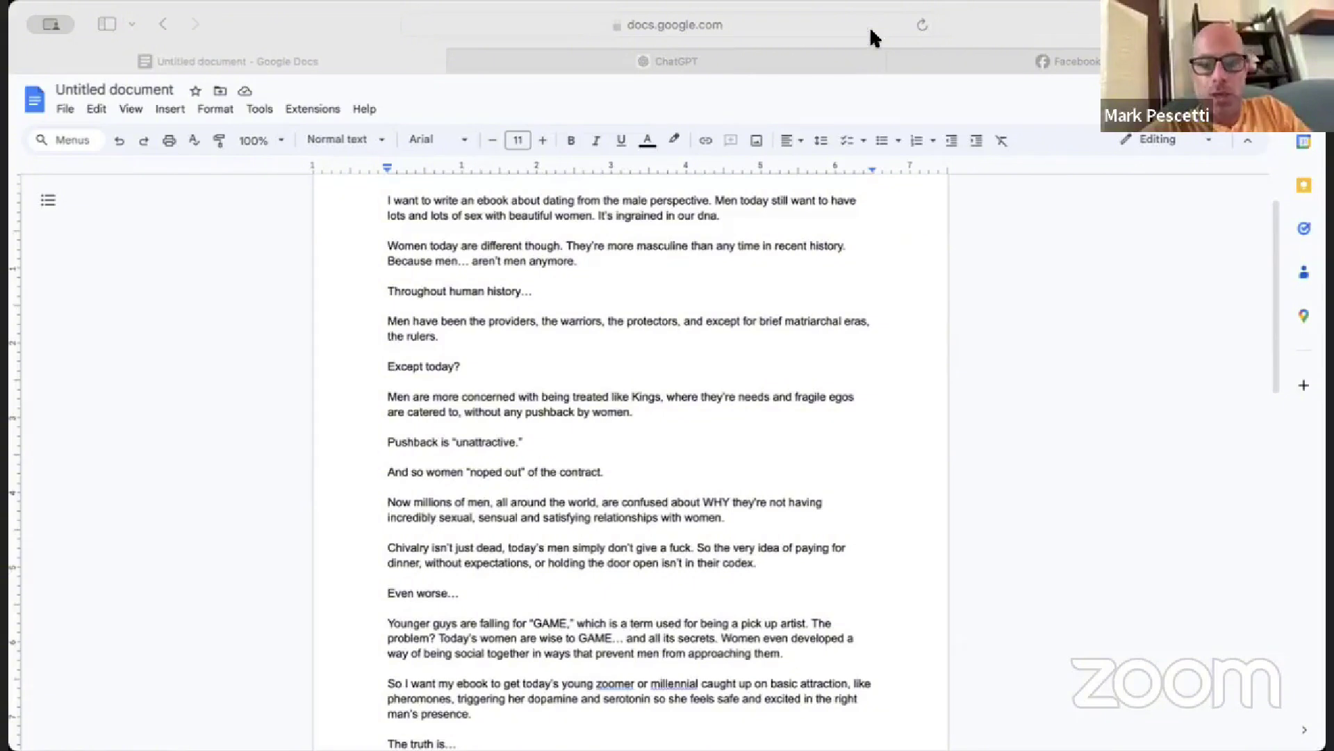
Open the document "The Youthful Skin Diet - Gentle & Rose" from the copied link in a new browser tab.
click(33, 24)
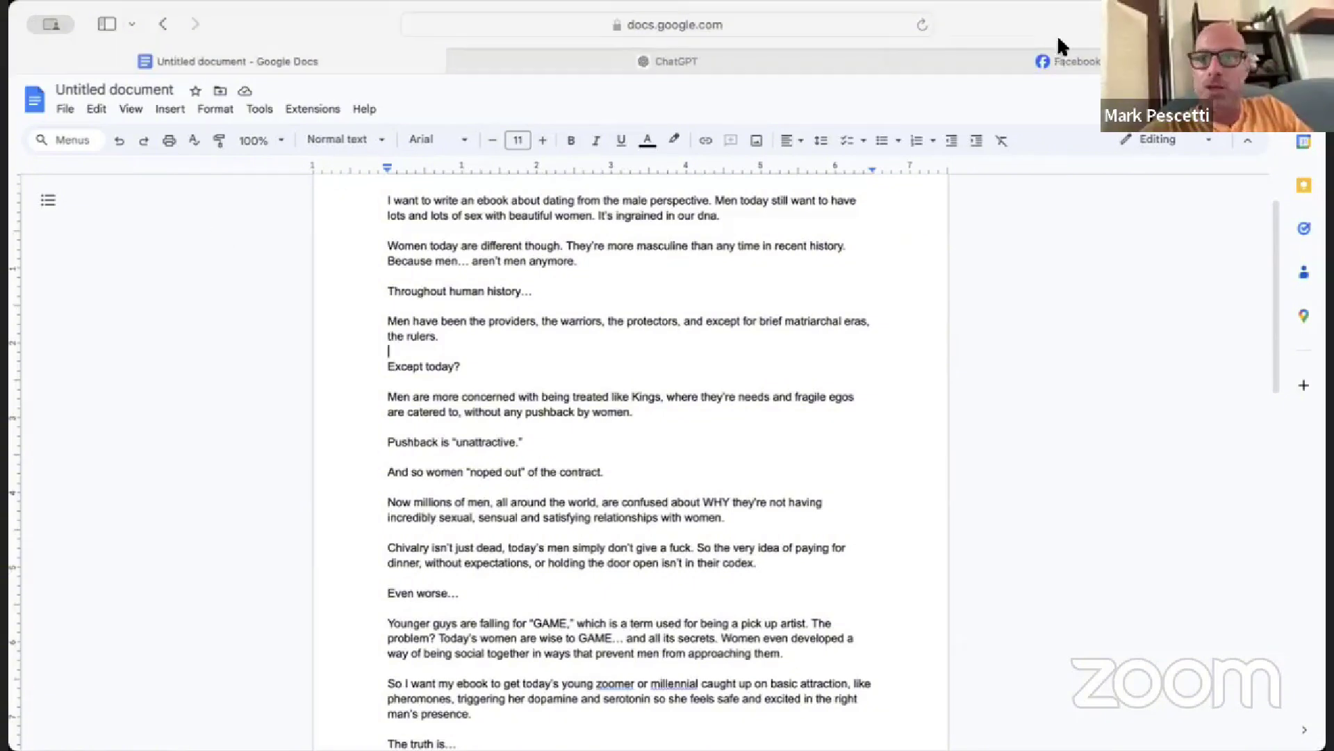
key(super+t)
key(super+v)
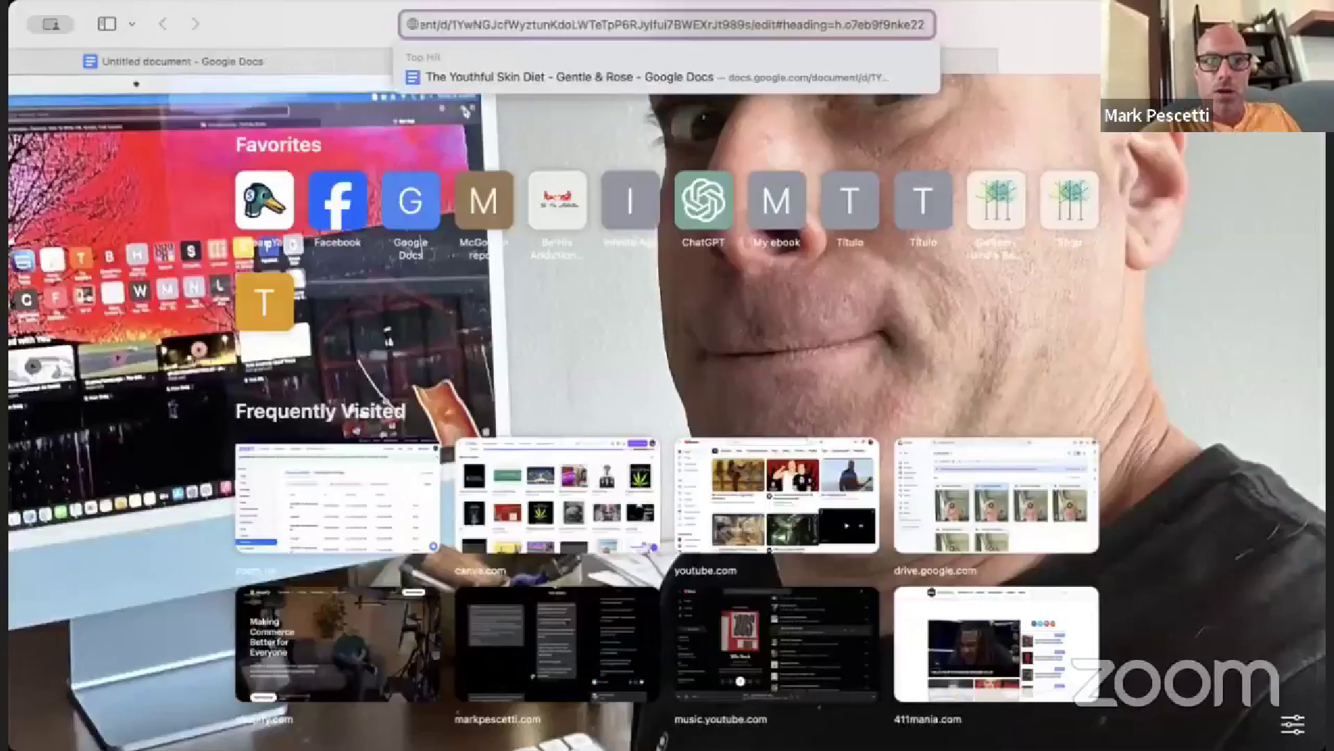
key(Return)
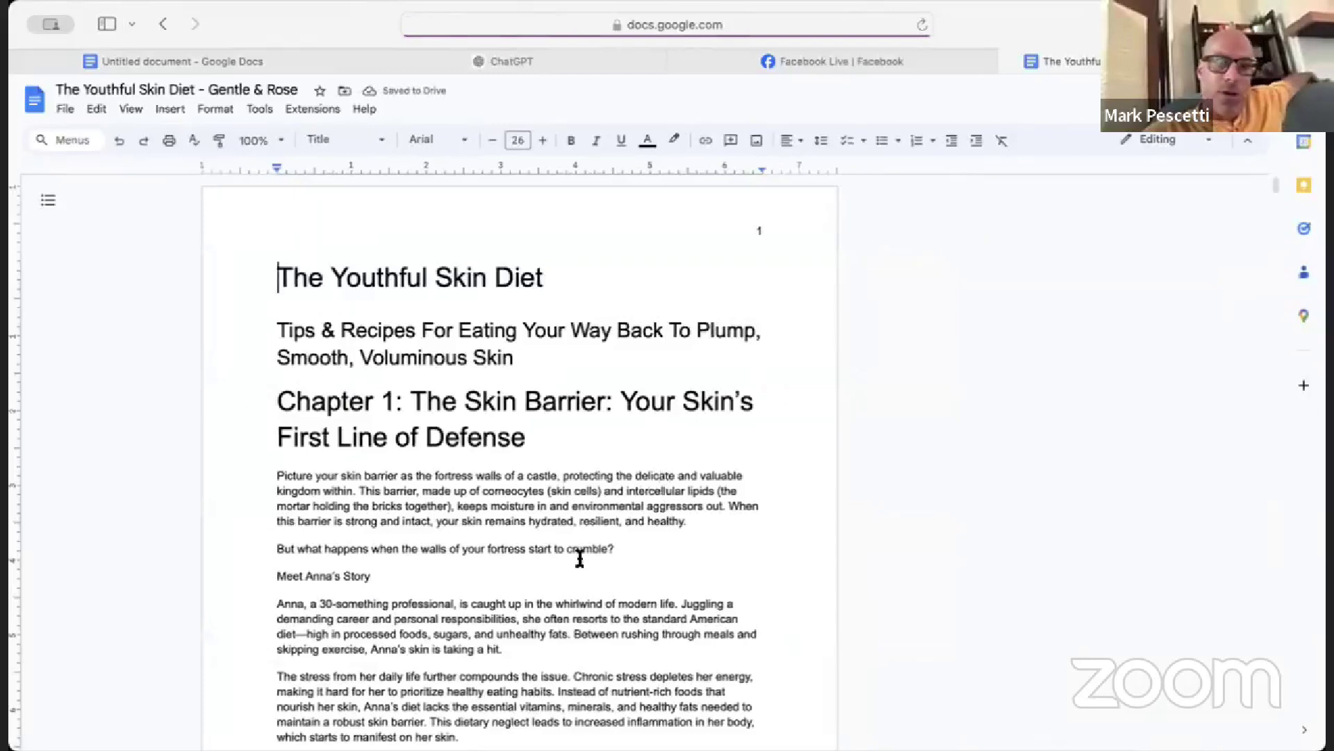
Delete the word "Meet" from the story subheading in Chapter 1 of the skin diet ebook.
scroll(569, 567, down, 2)
scroll(570, 567, down, 3)
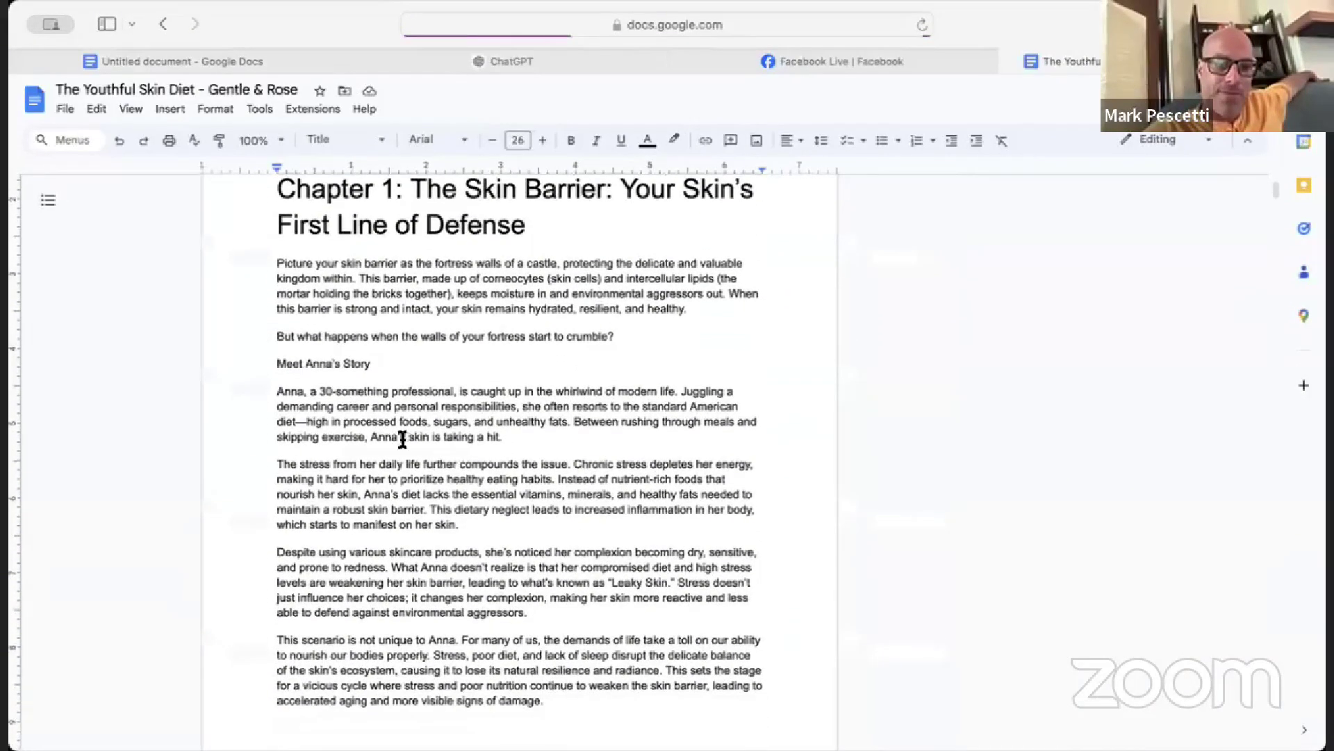
double_click(299, 367)
key(BackSpace)
Examine how the skin diet ebook structures its chapters, from "Leaky Skin: The Ground Zero of Visible Aging" to the healthy-skin food sections.
scroll(332, 444, down, 1)
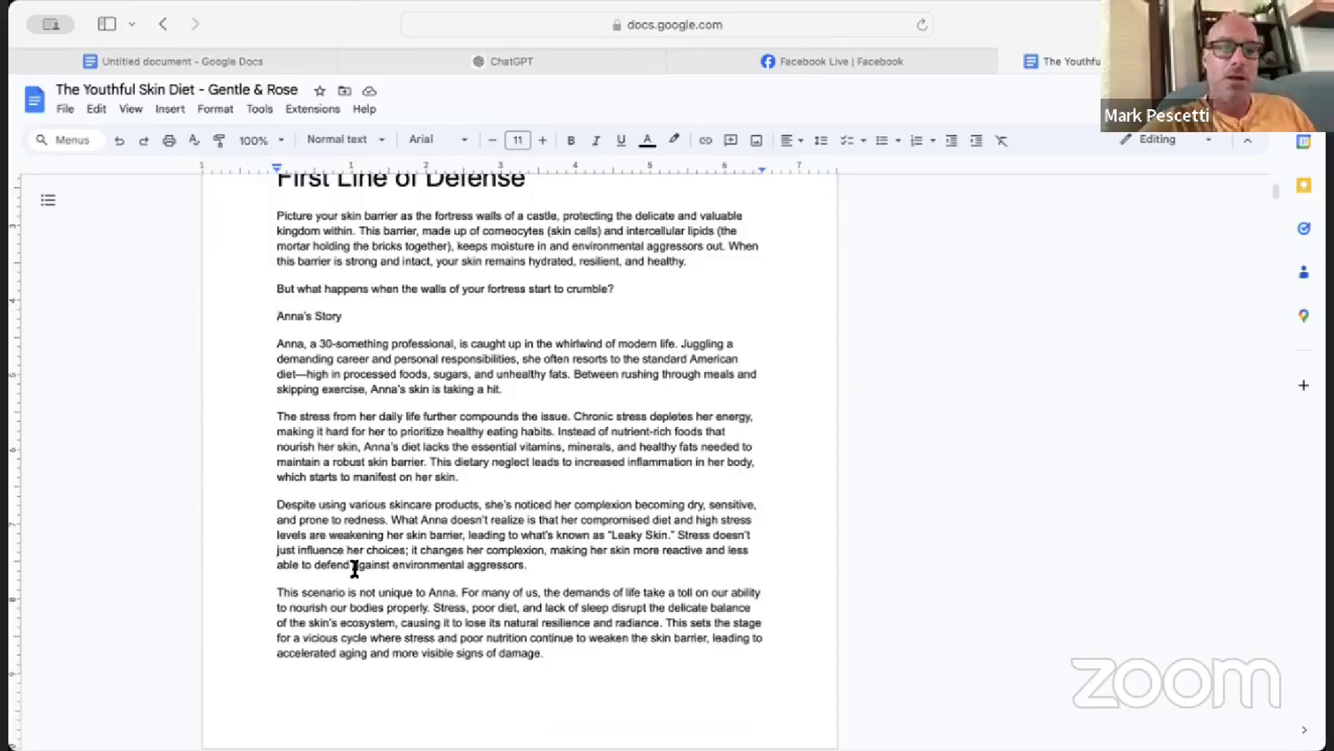
scroll(370, 531, down, 10)
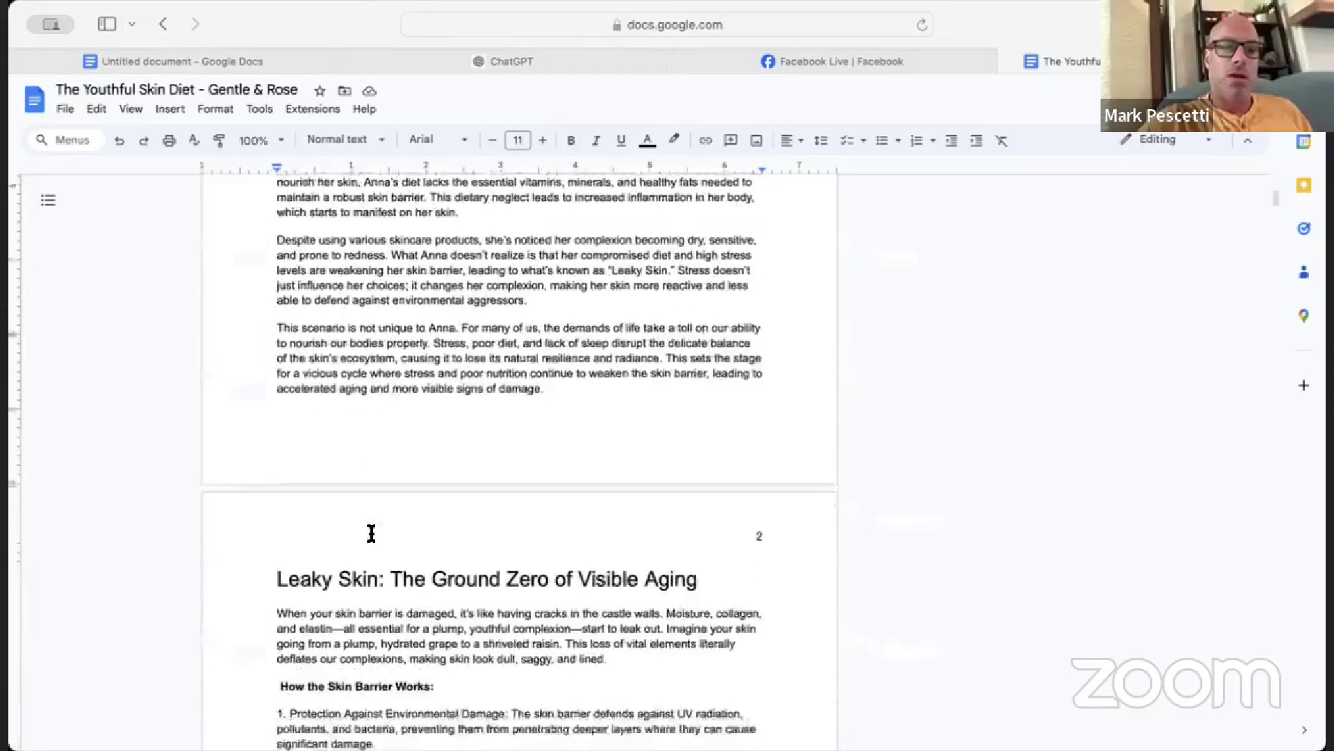
drag(274, 201, 709, 218)
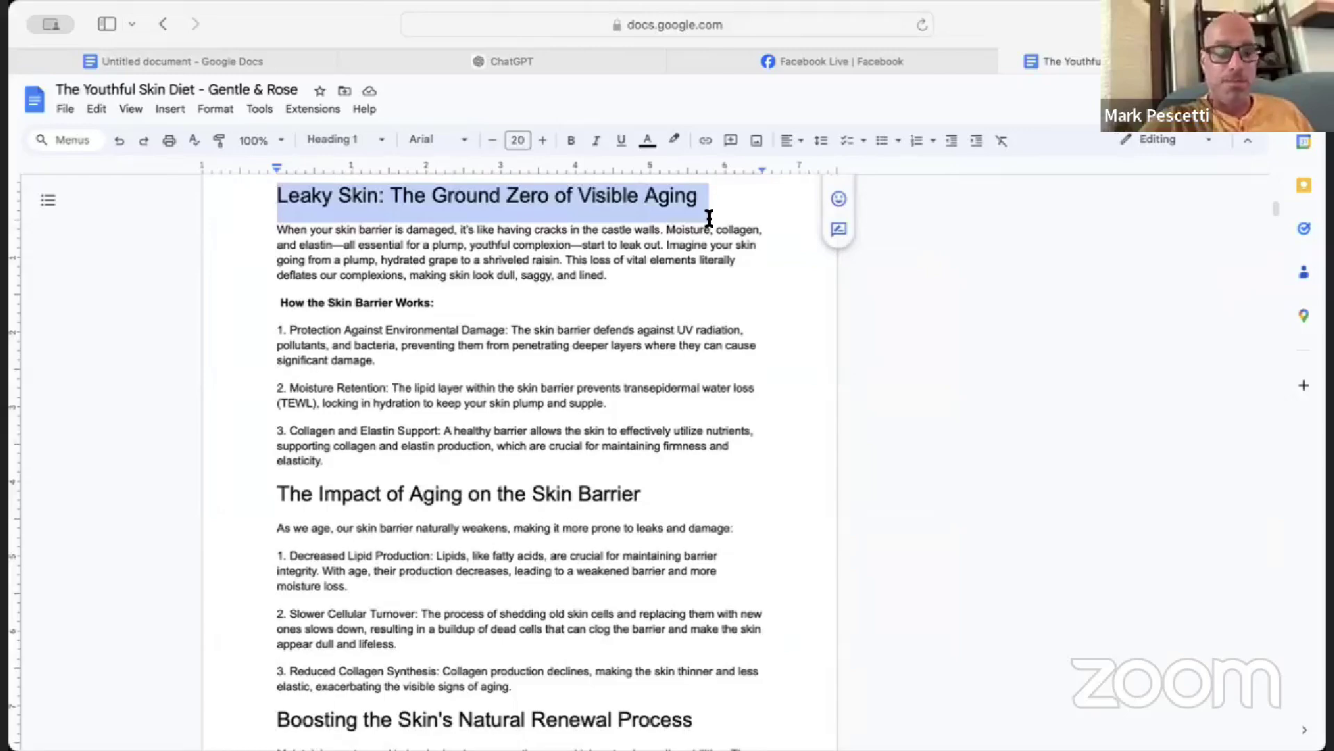
scroll(707, 215, down, 2)
click(626, 327)
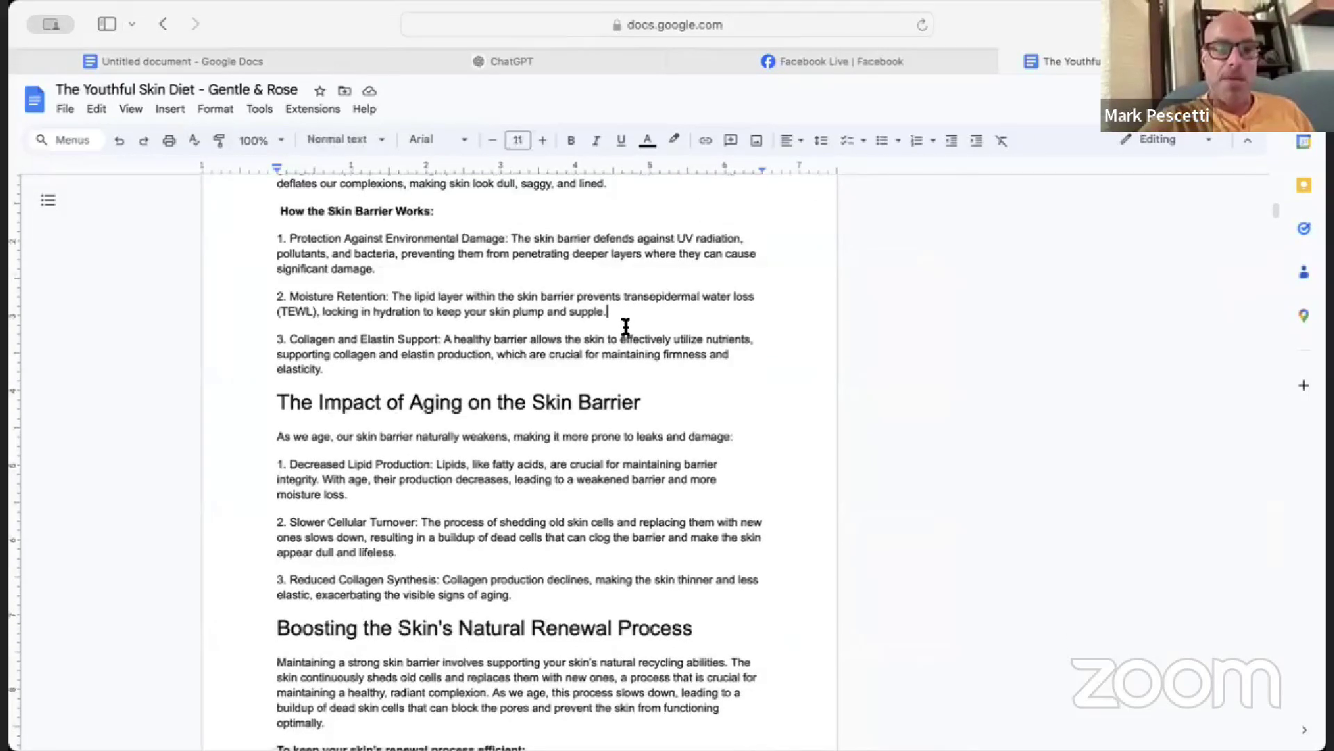
scroll(626, 327, down, 8)
scroll(625, 326, down, 7)
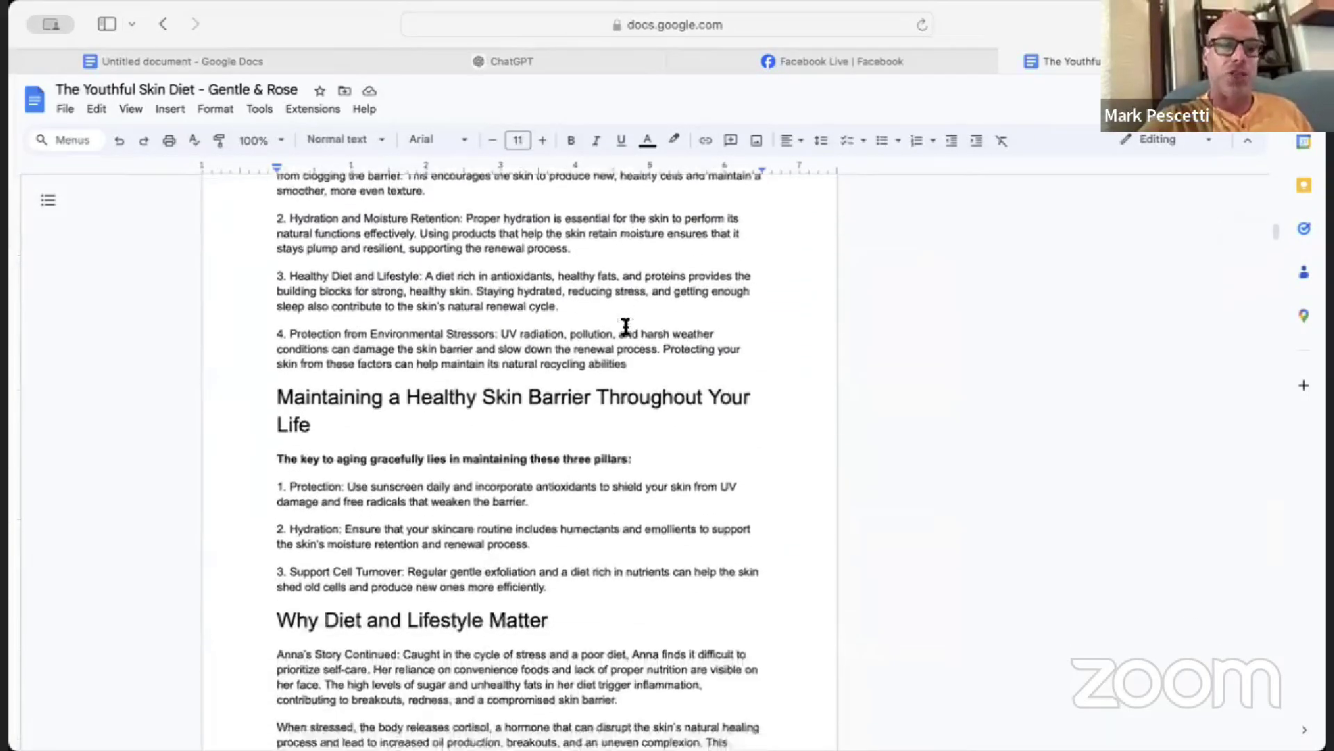
scroll(626, 325, down, 6)
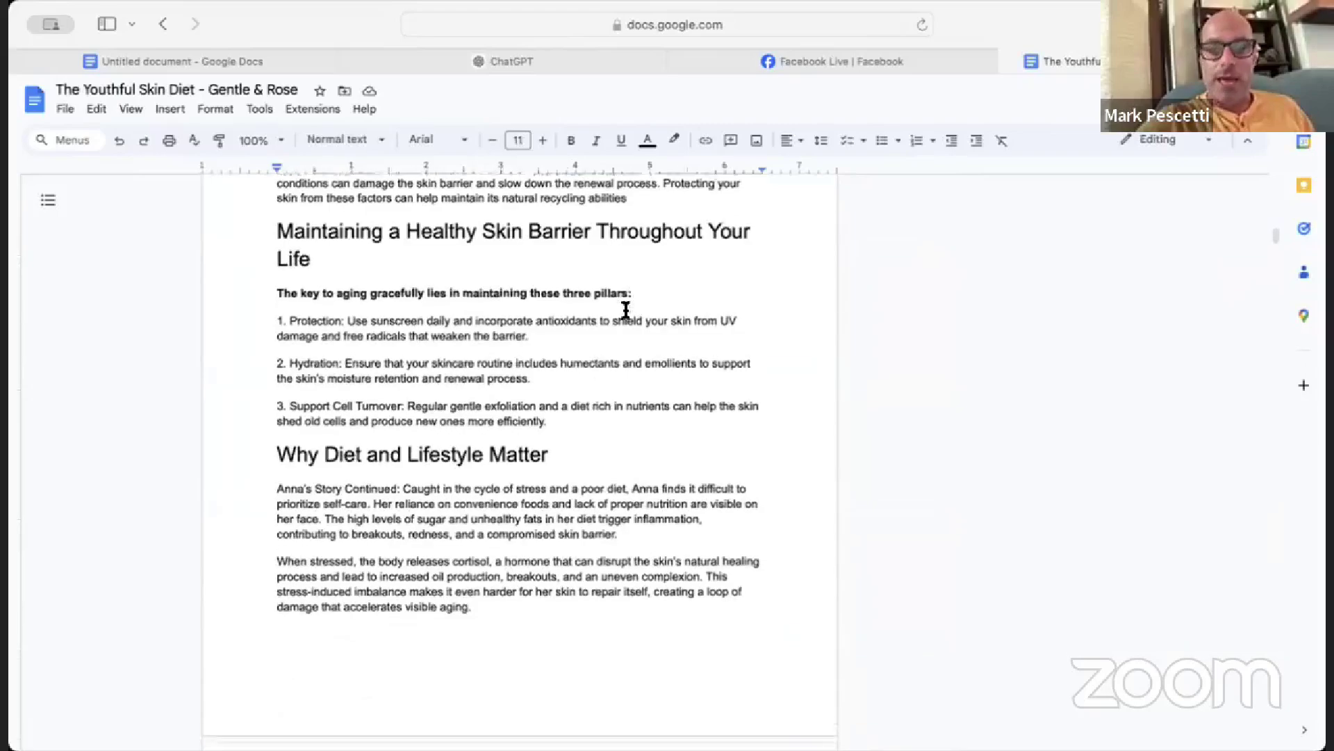
scroll(625, 311, down, 11)
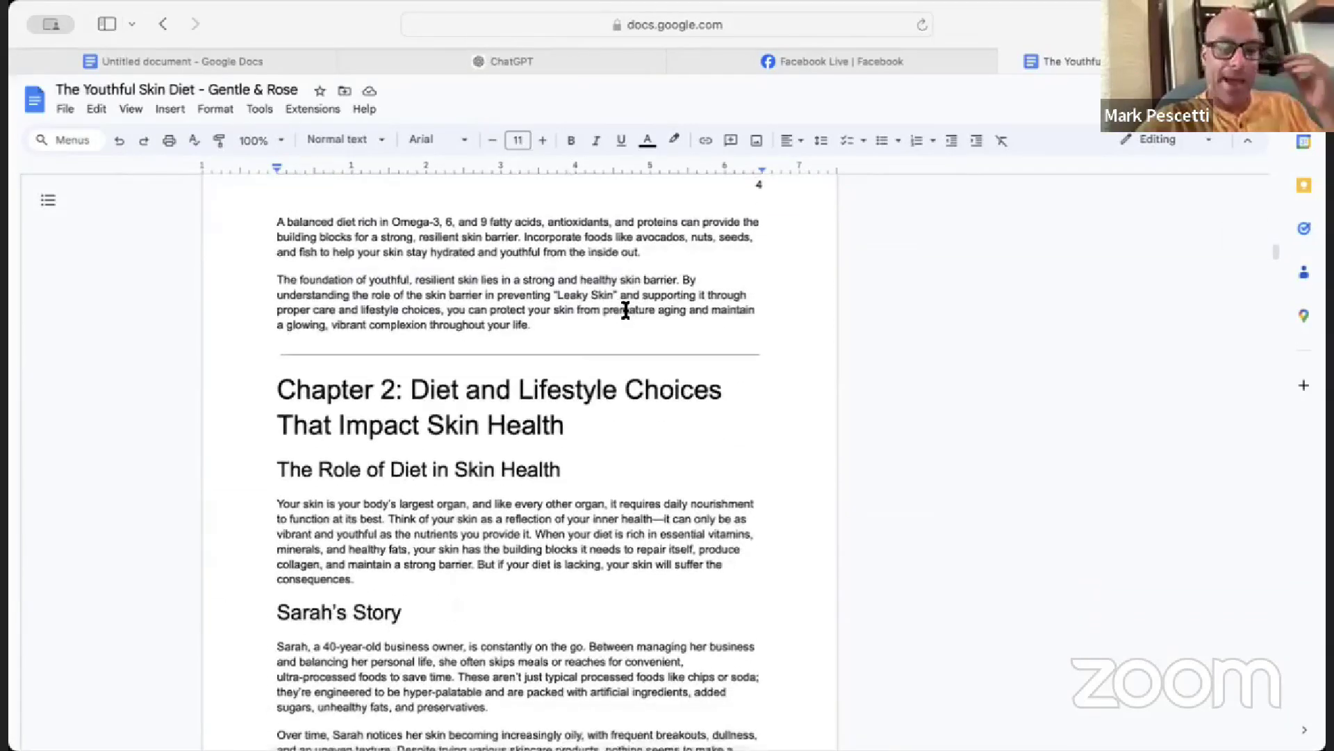
scroll(625, 311, down, 15)
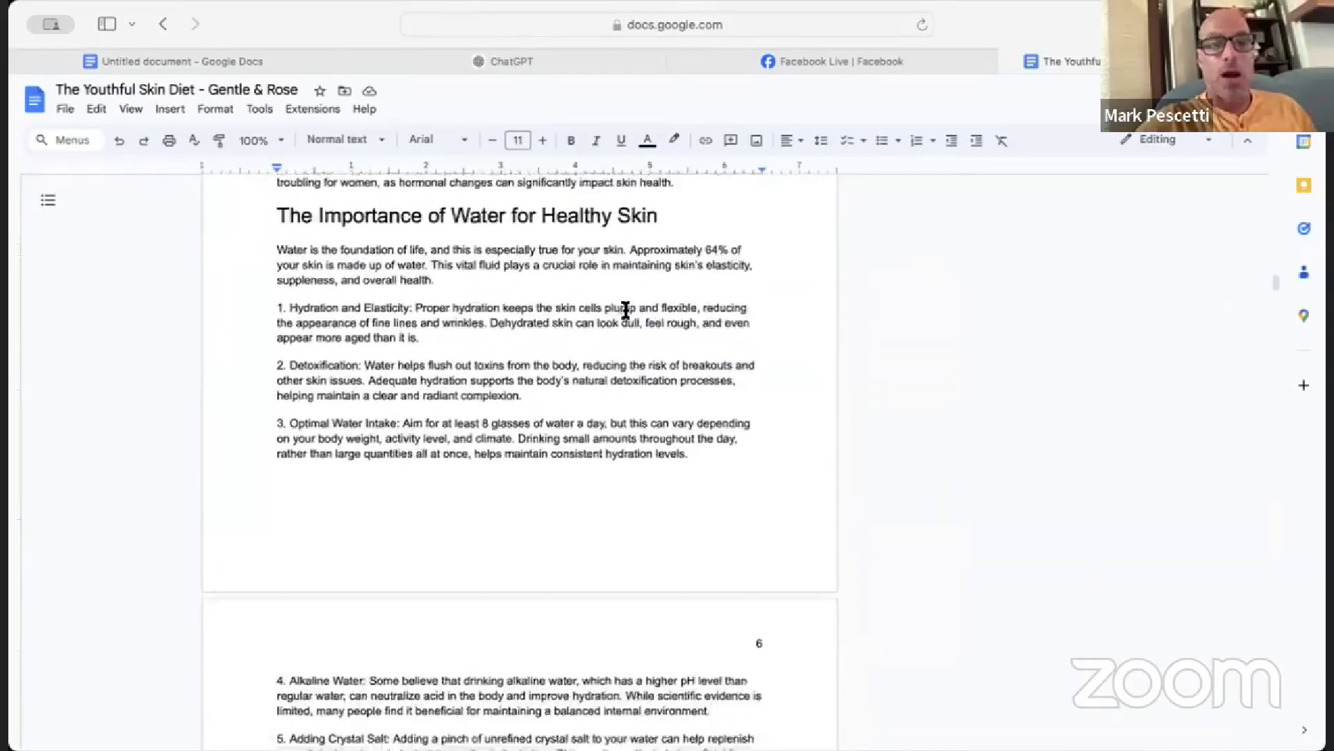
scroll(625, 311, down, 1)
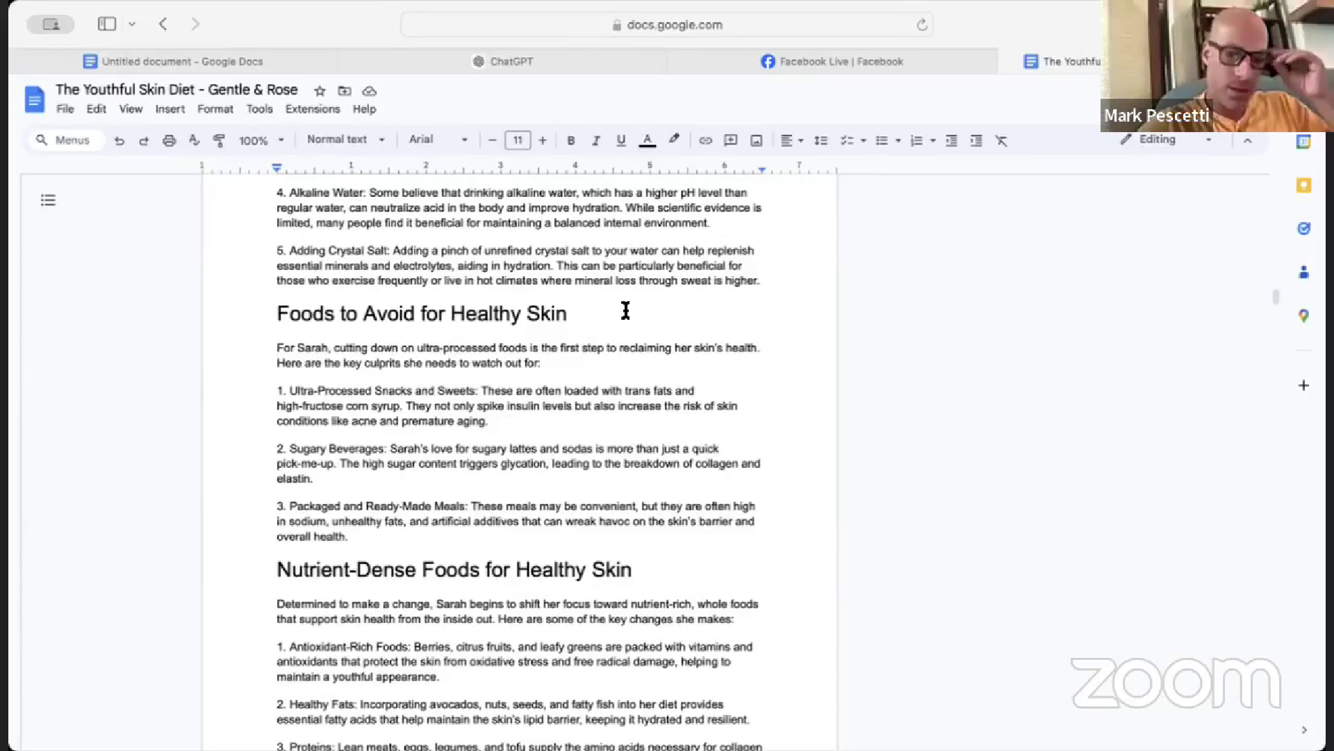
scroll(625, 310, down, 3)
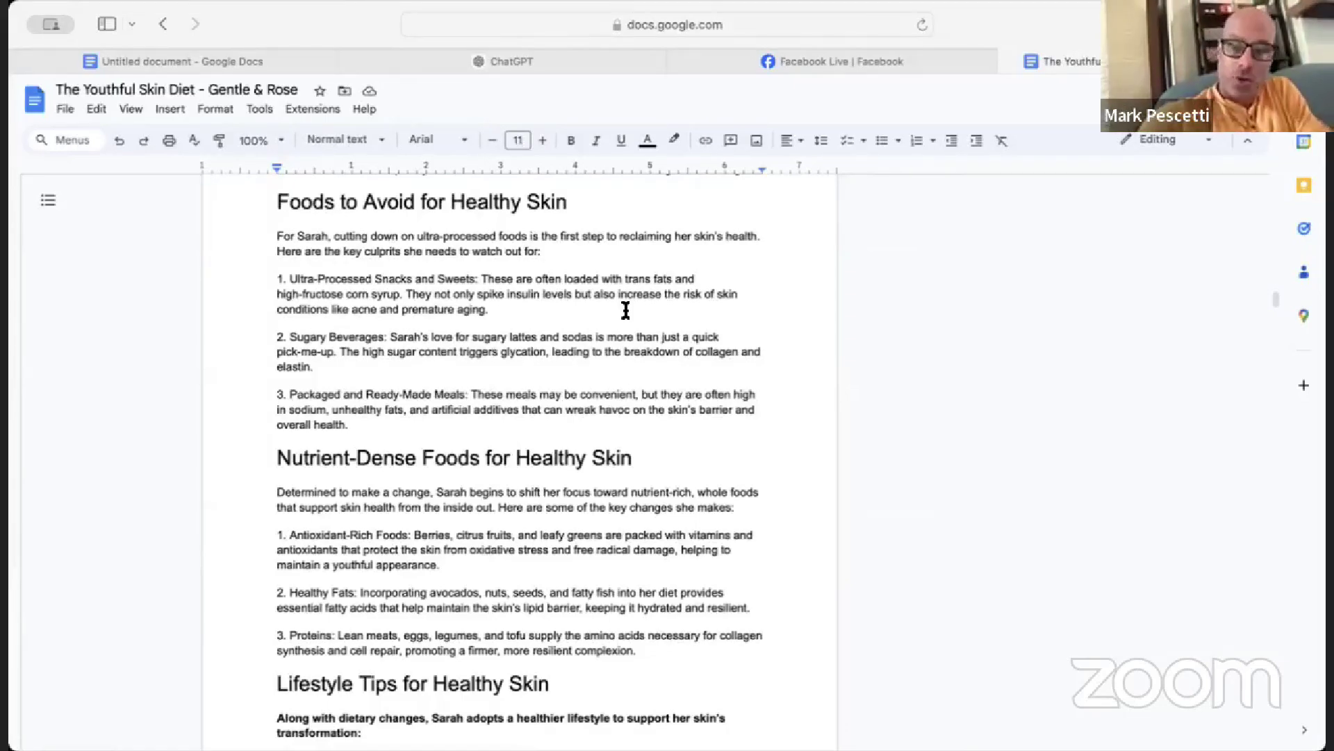
Return to the untitled dating ebook brief and review its target readers and its request for 6 chapters with exercises.
click(277, 62)
scroll(444, 473, down, 10)
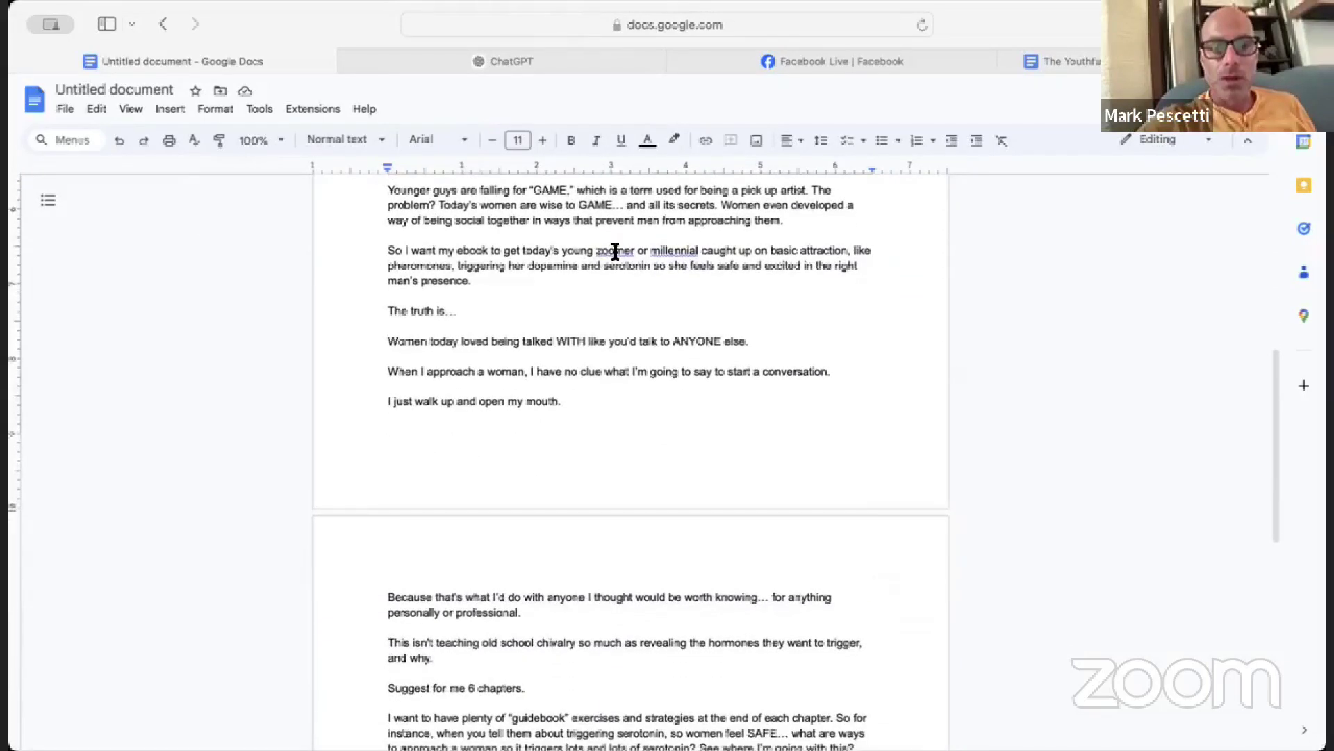
drag(581, 253, 709, 258)
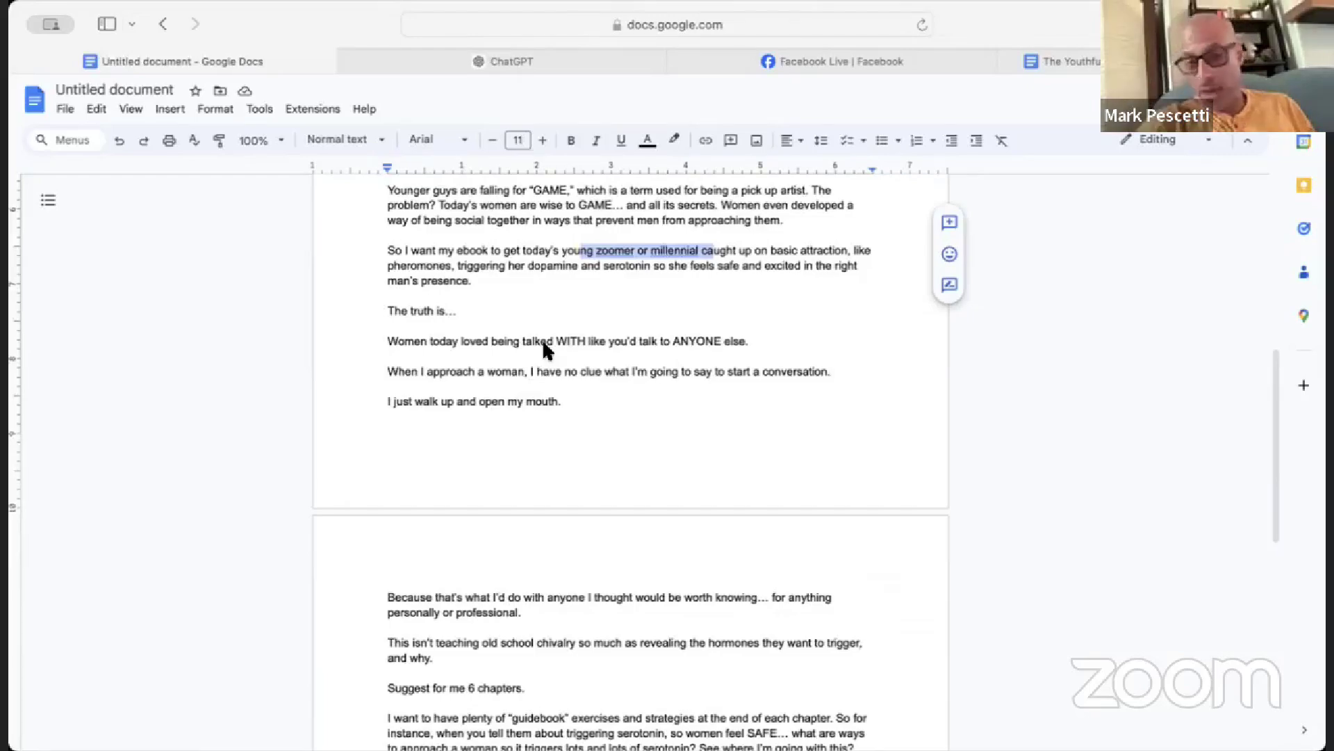
scroll(543, 339, down, 3)
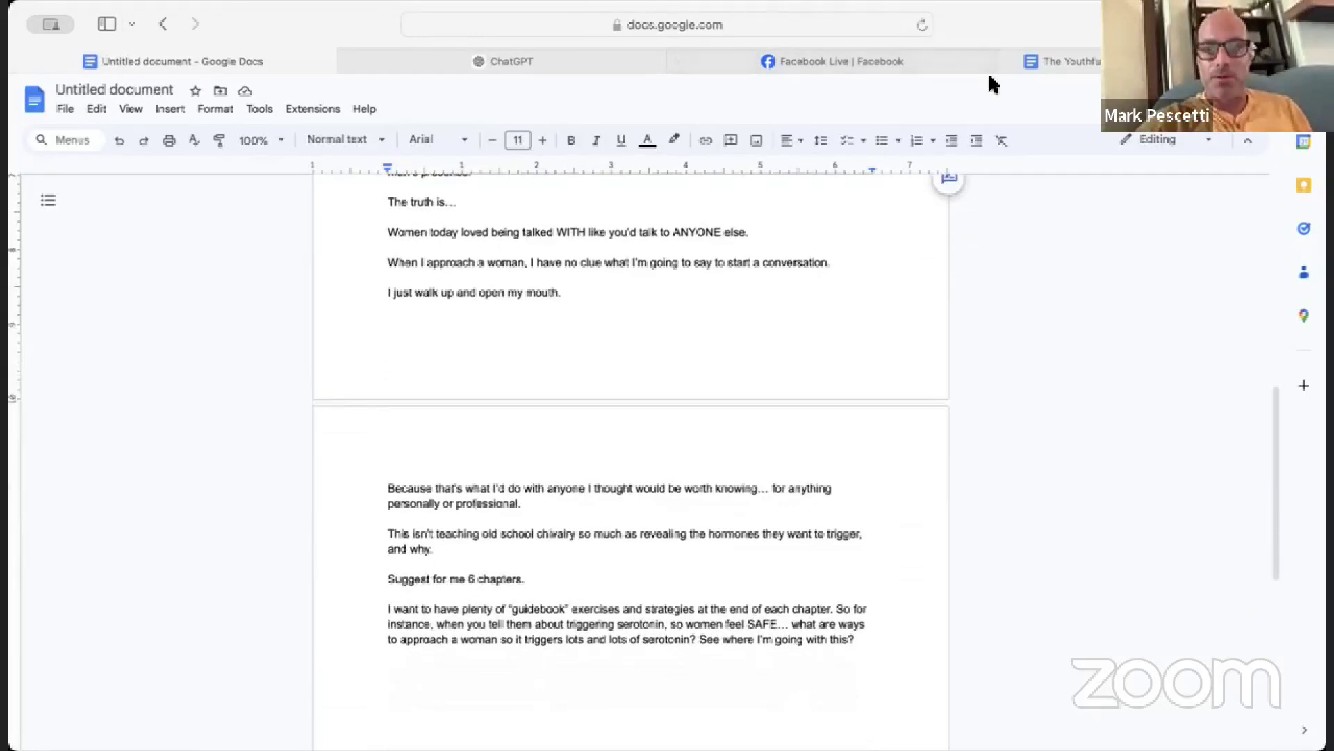
Switch to ChatGPT and examine the six suggested ebook chapters with their focus, key ideas and exercises.
click(417, 60)
scroll(444, 290, down, 5)
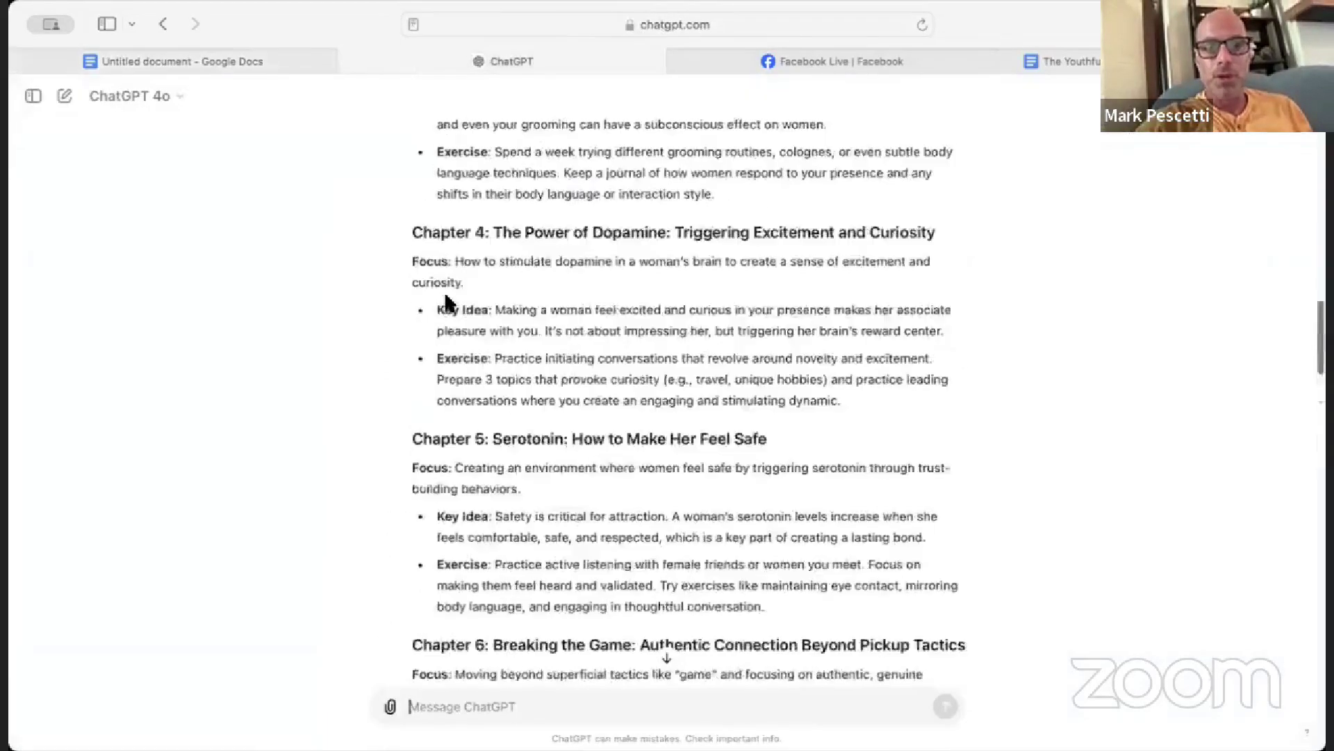
scroll(449, 302, up, 15)
scroll(448, 303, up, 3)
scroll(449, 302, down, 10)
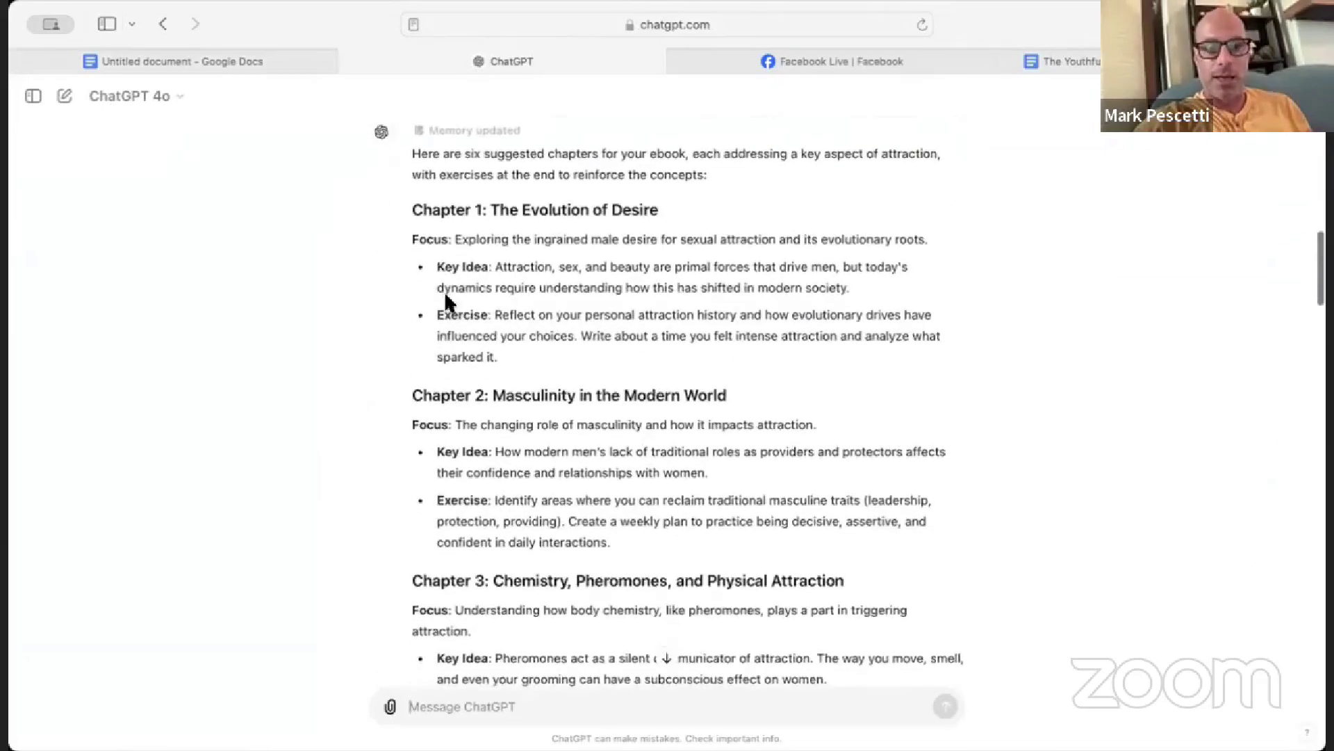
scroll(447, 299, down, 2)
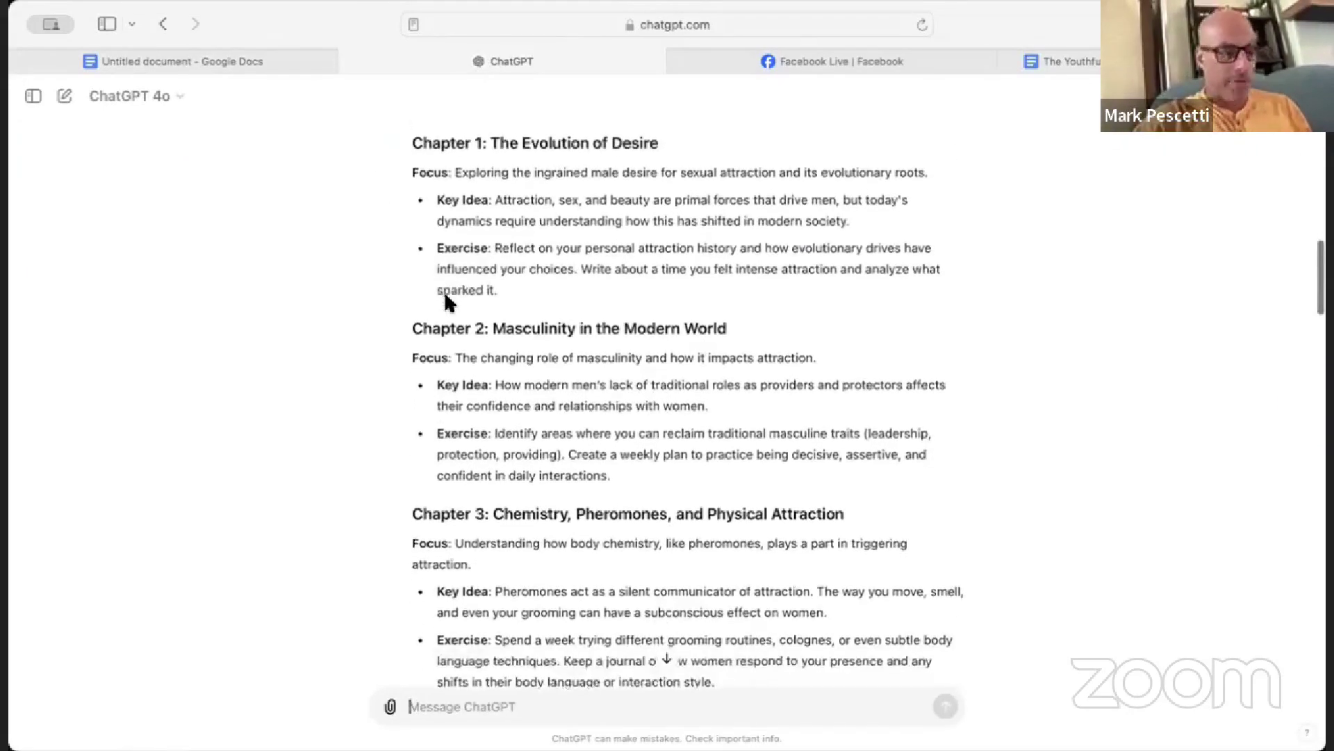
scroll(447, 302, down, 5)
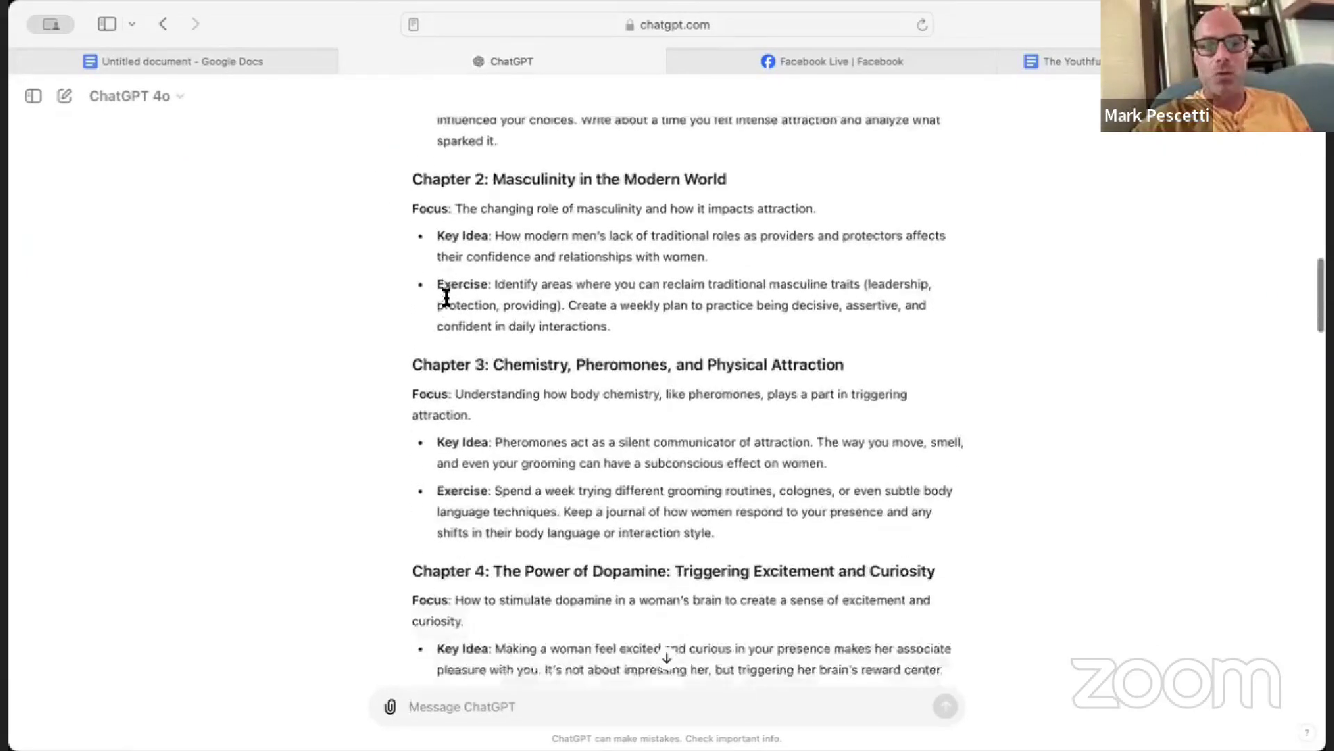
scroll(449, 303, down, 1)
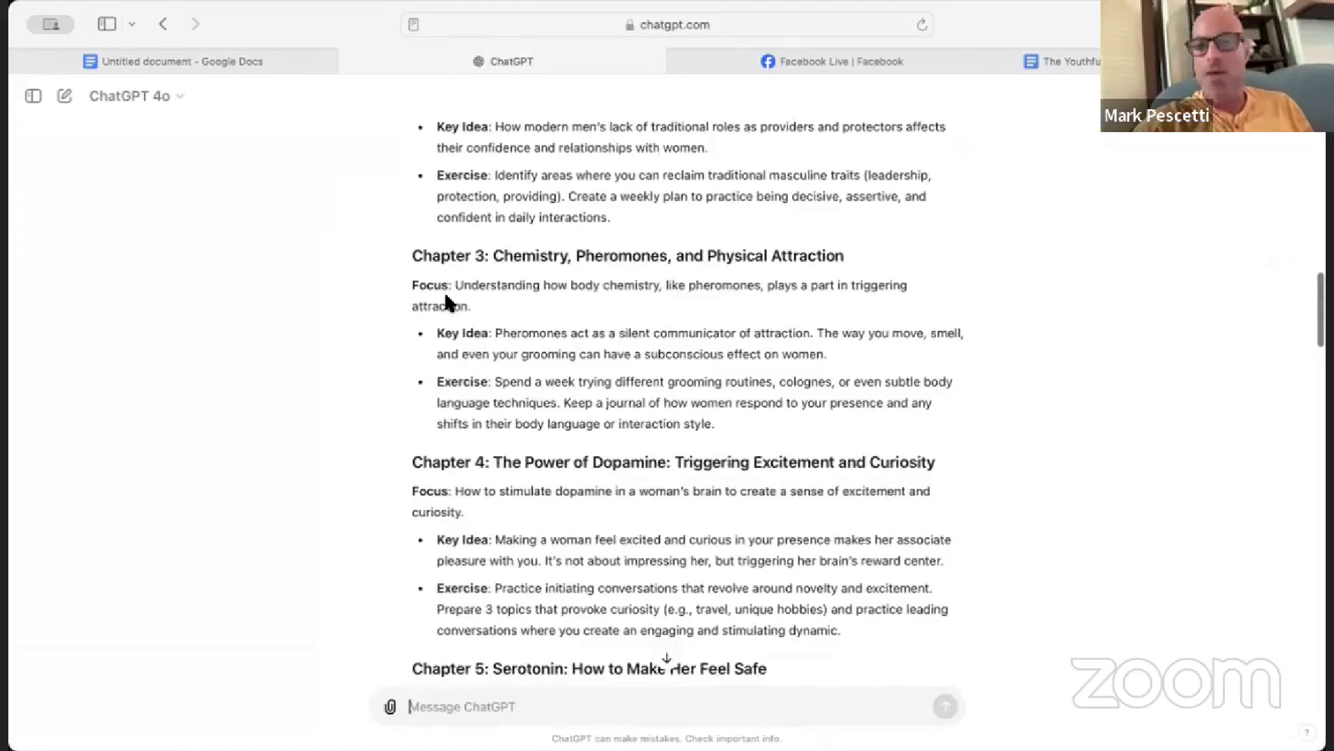
scroll(447, 302, down, 3)
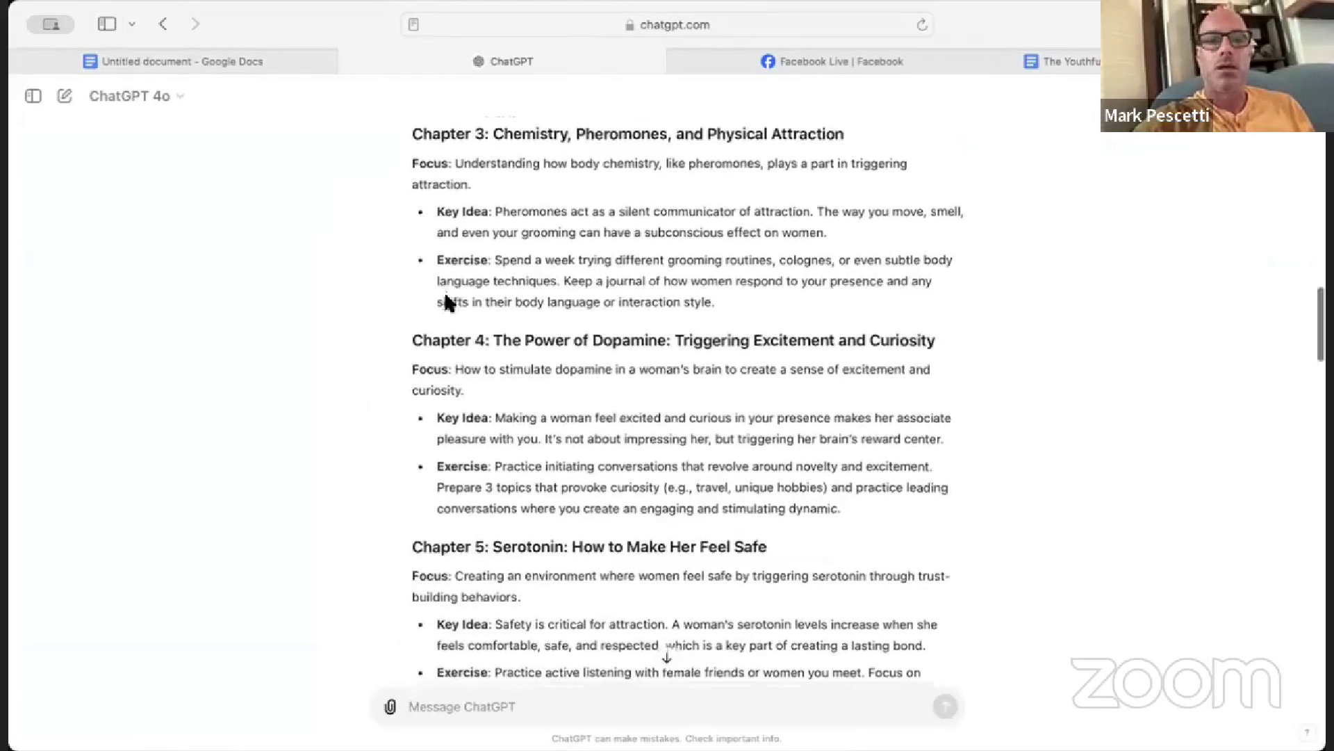
scroll(446, 300, down, 4)
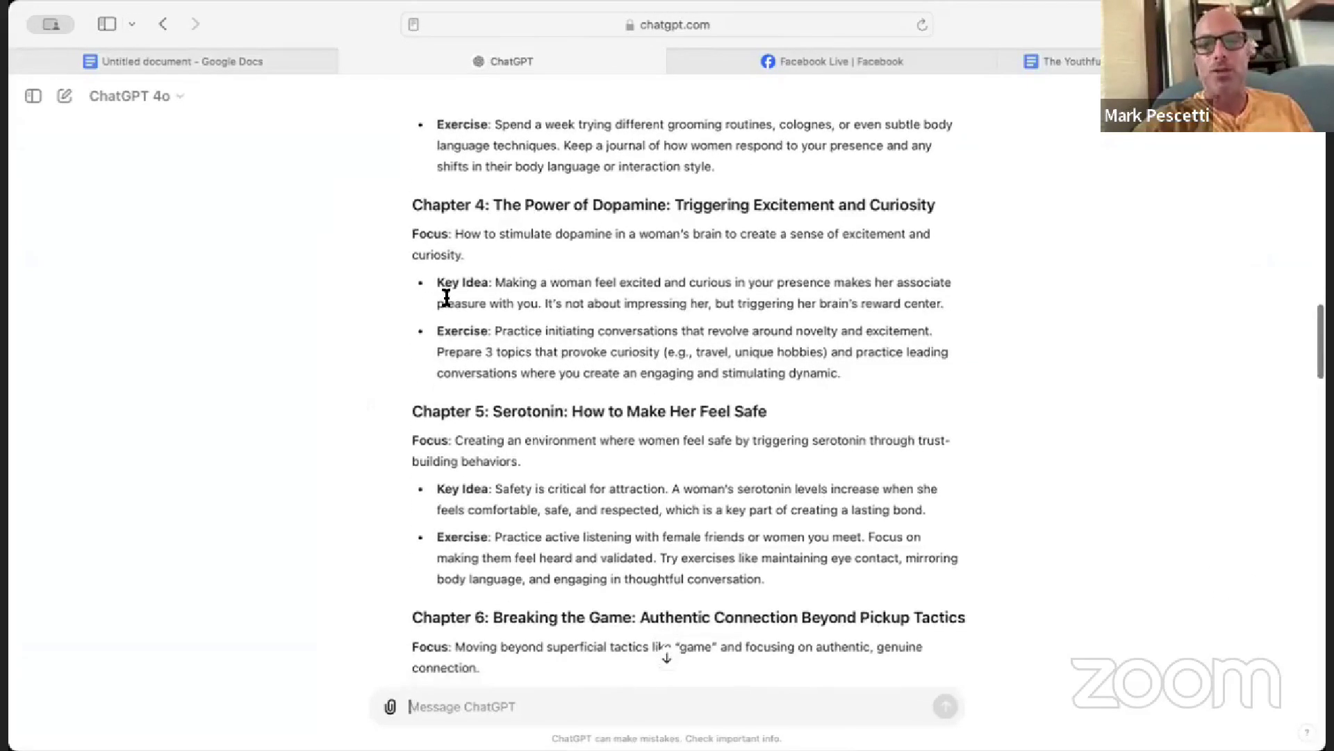
scroll(446, 298, down, 5)
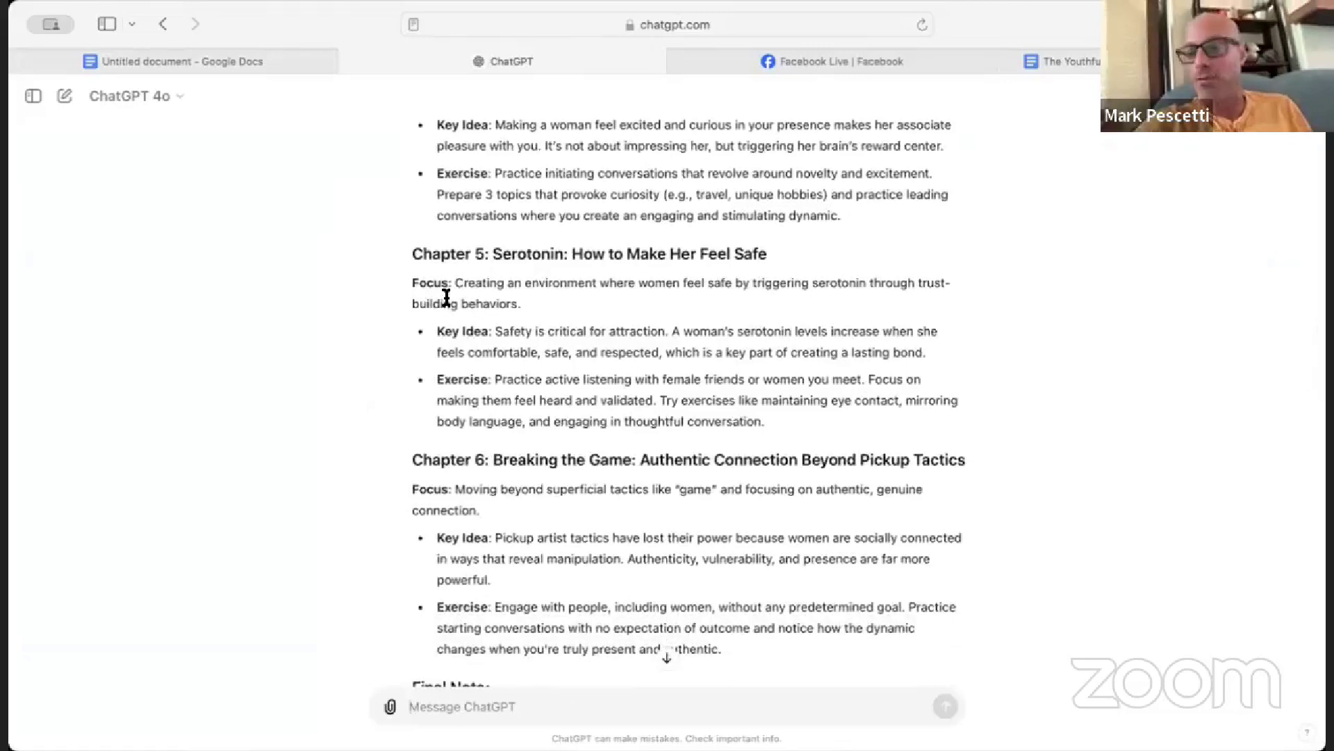
scroll(446, 298, down, 6)
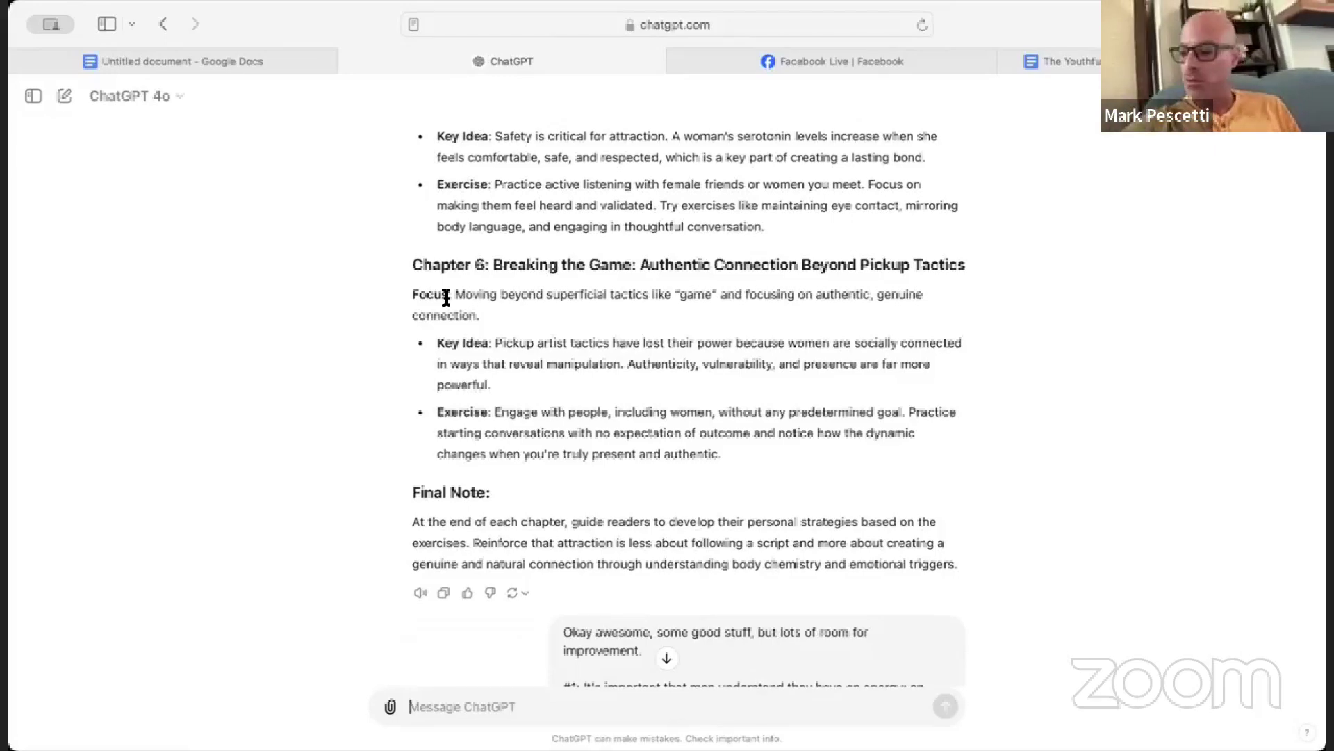
Review the follow-up prompt about a man's energy and essence, and compare the revised Chapter 1 with the original chapter suggestions.
scroll(446, 297, down, 5)
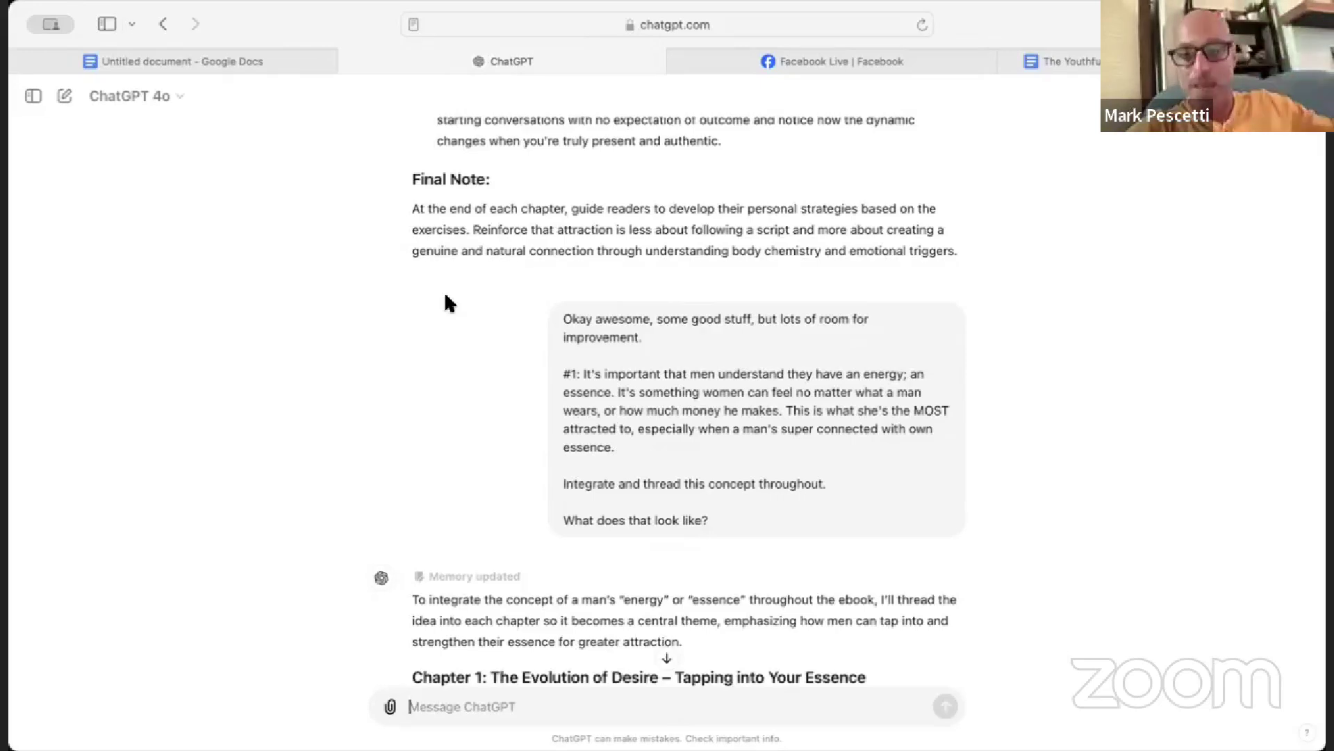
scroll(447, 300, down, 5)
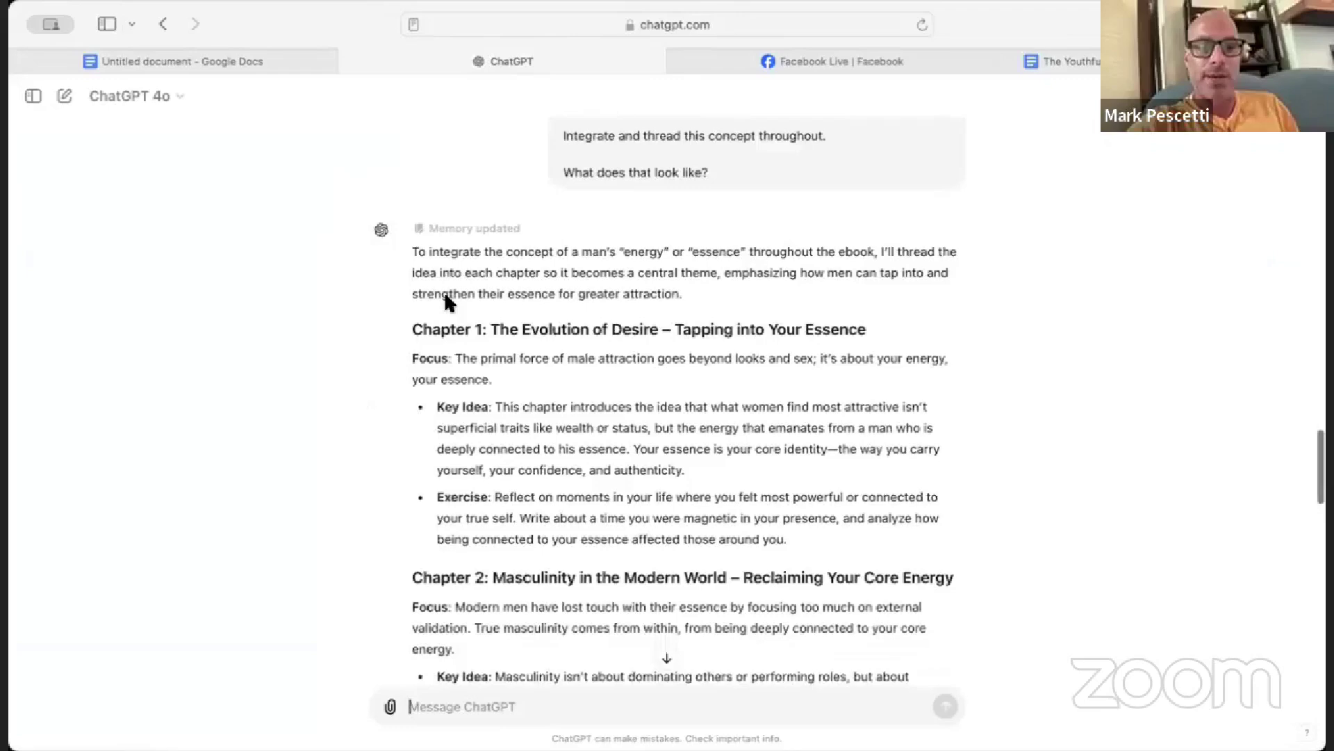
drag(456, 377, 684, 470)
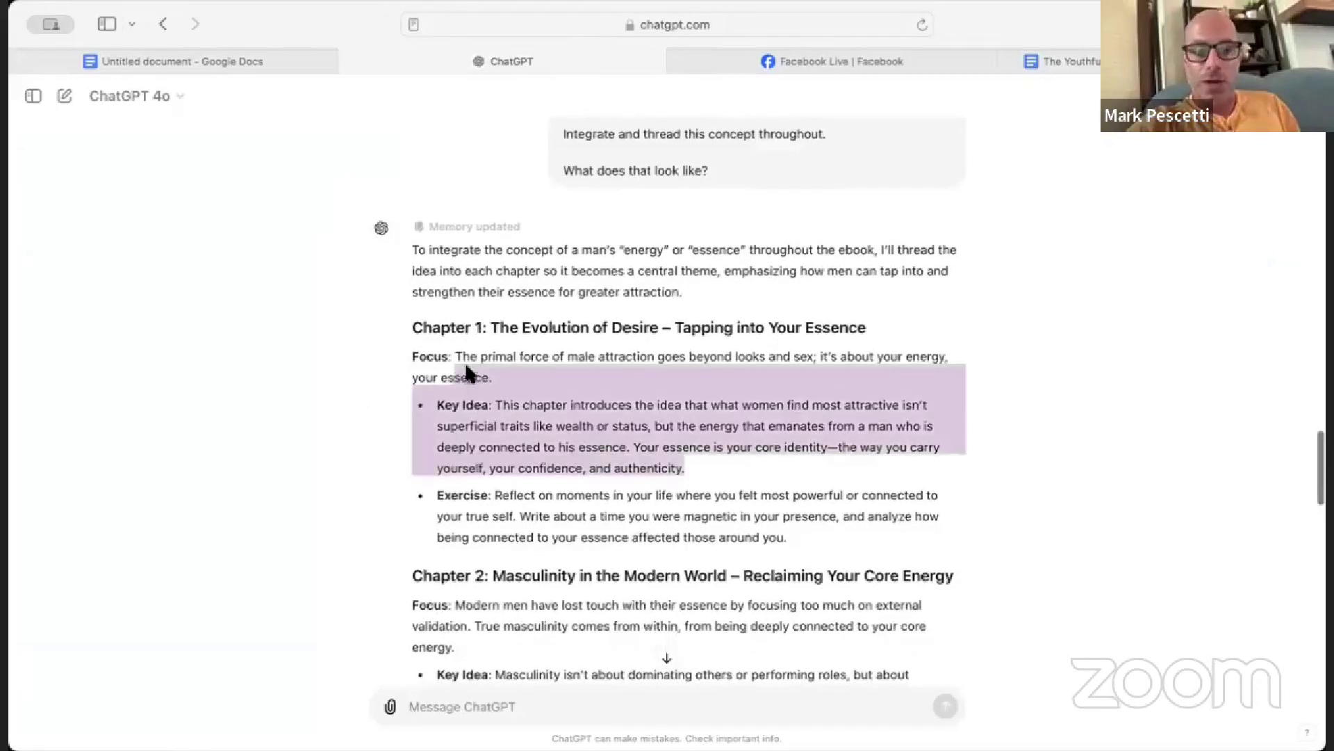
click(667, 431)
scroll(667, 431, down, 1)
scroll(667, 431, up, 15)
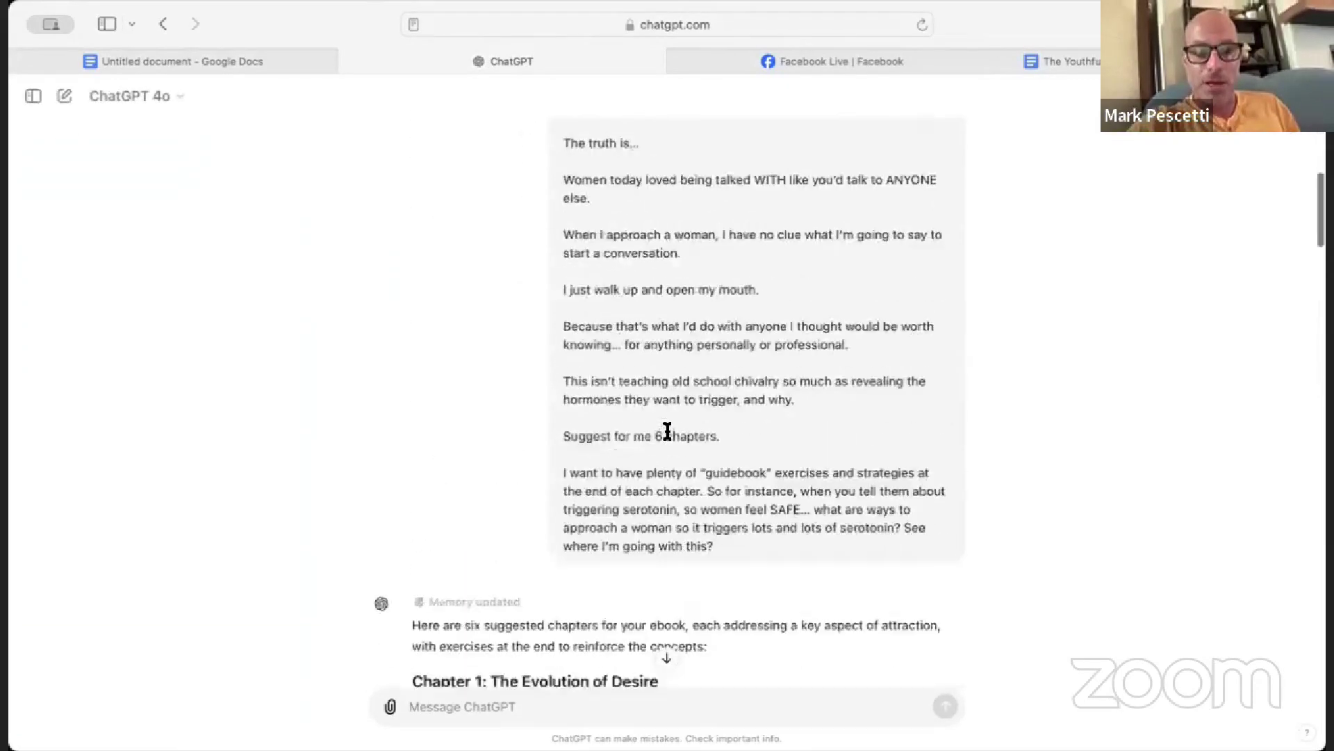
scroll(667, 430, down, 6)
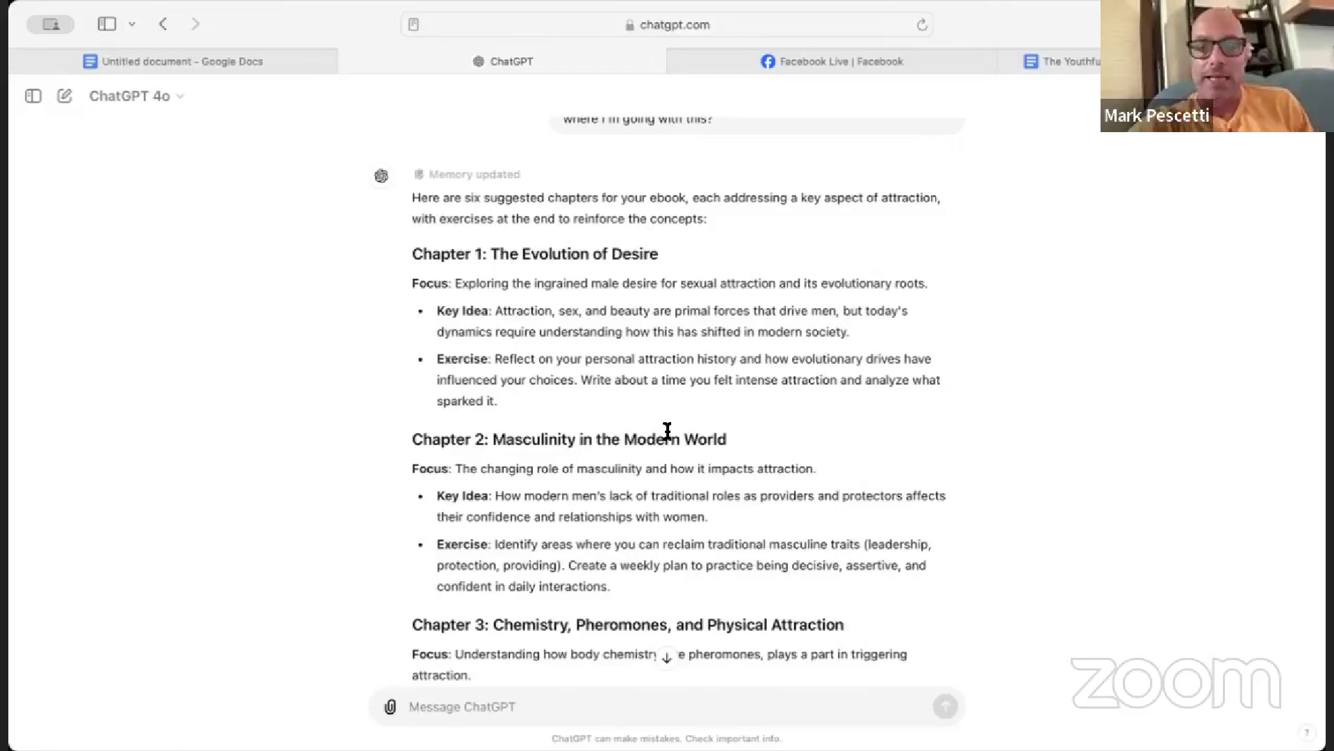
scroll(667, 431, down, 20)
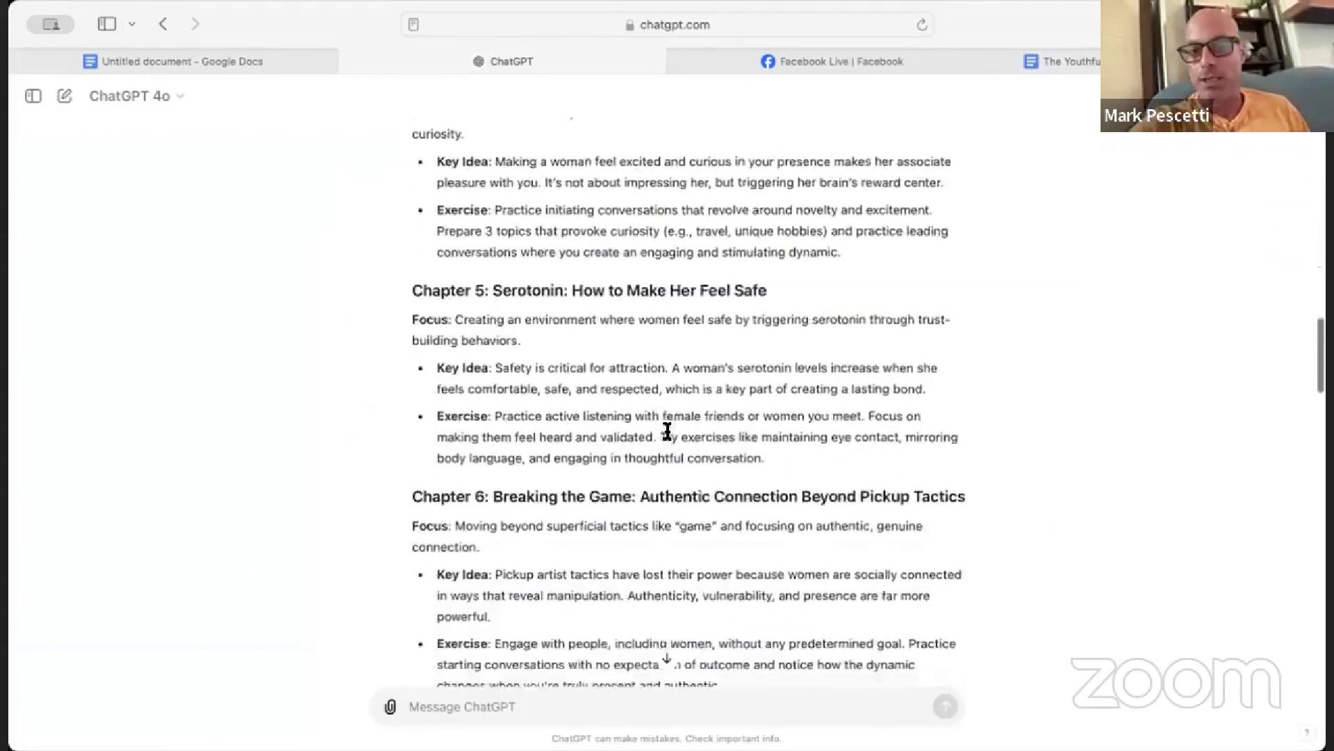
scroll(667, 431, down, 5)
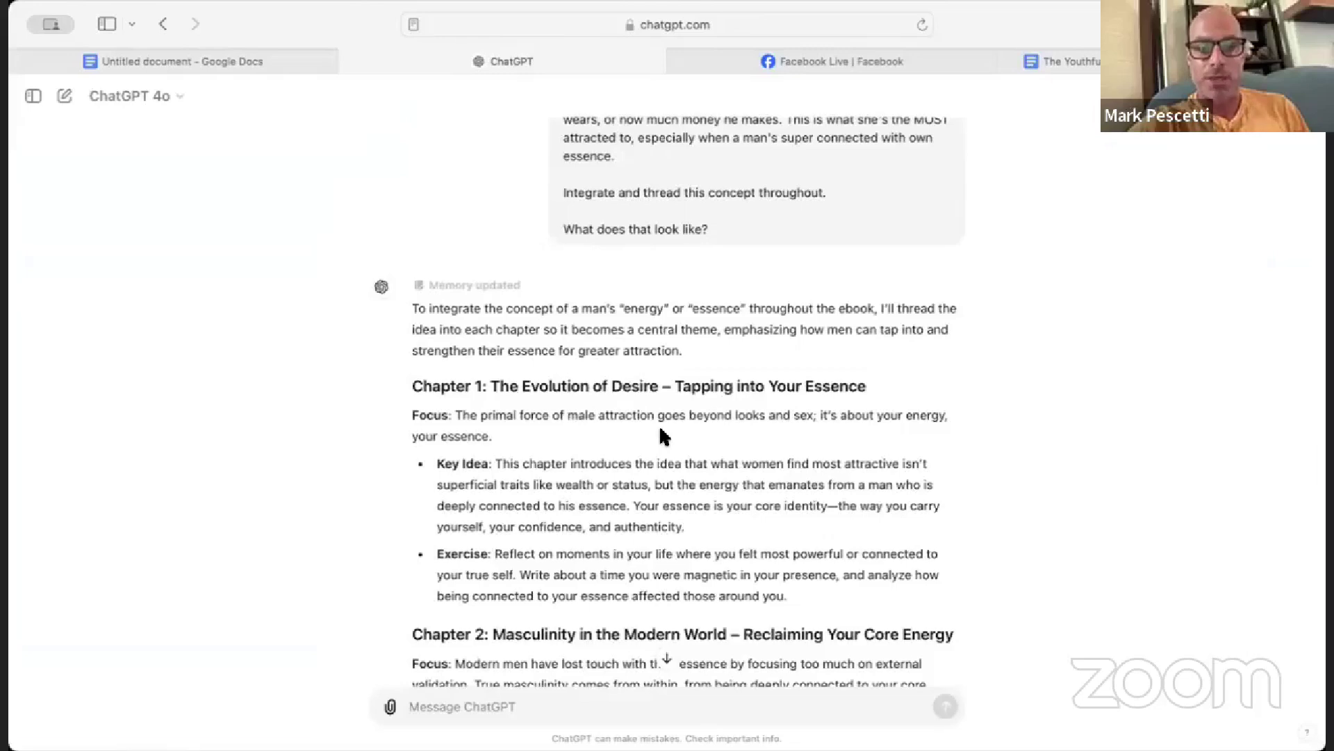
Draft a ChatGPT message reading "So I see you completely departed from the previous content you generated. I wanted an integration of BOTH.".
scroll(663, 436, down, 1)
click(559, 698)
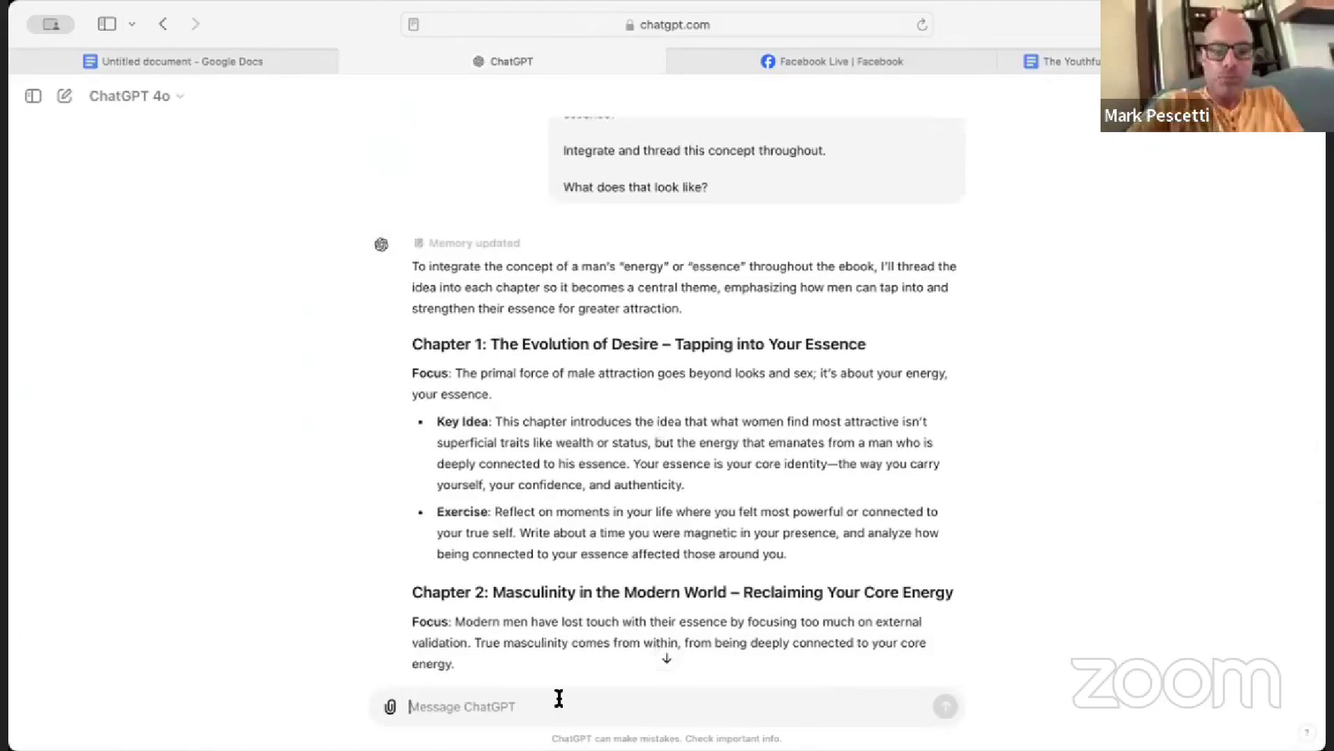
text(So I see y)
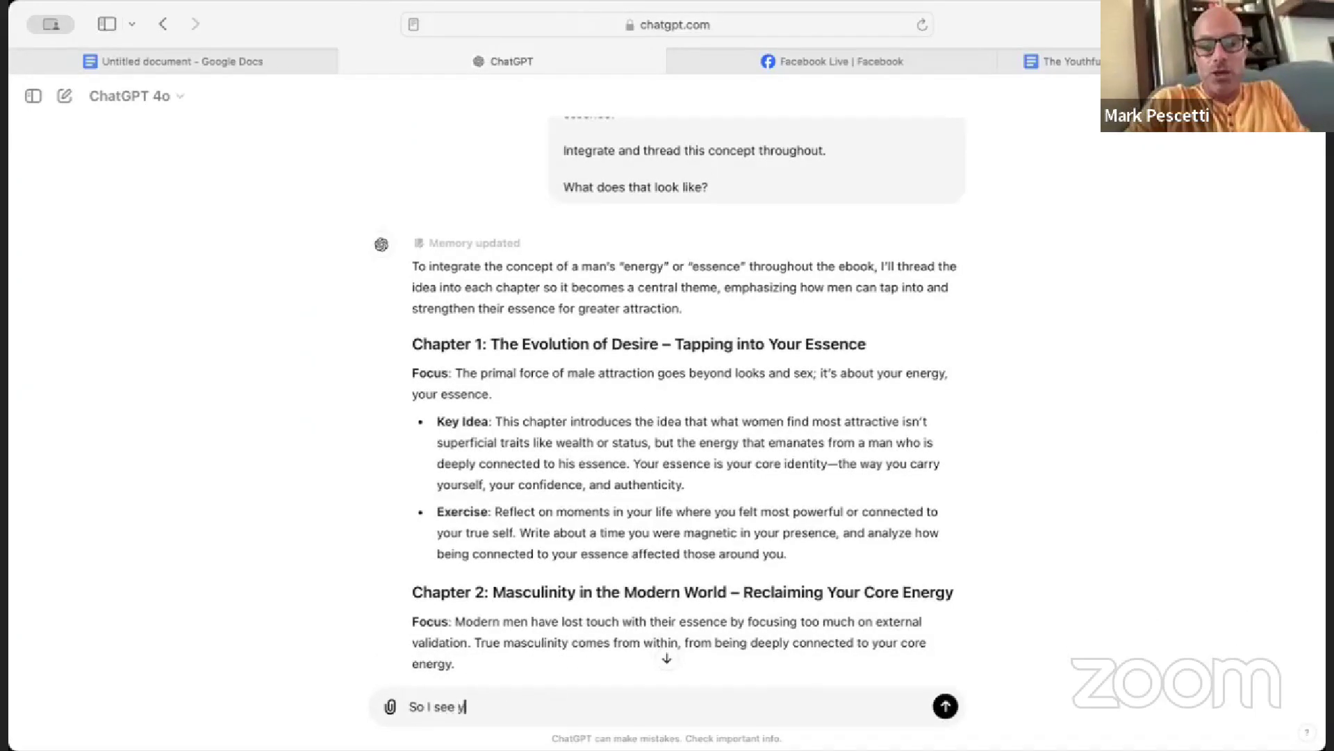
text(ou completely departed f)
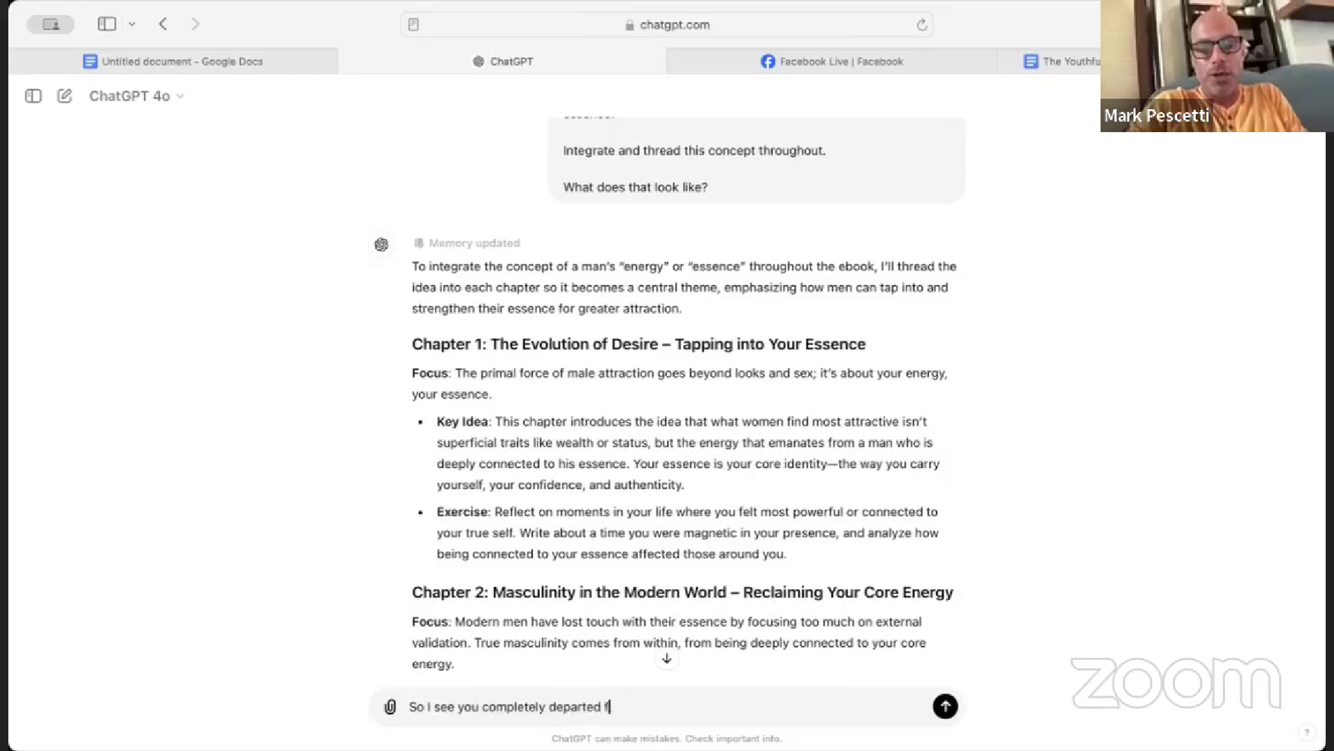
text(rom the previous)
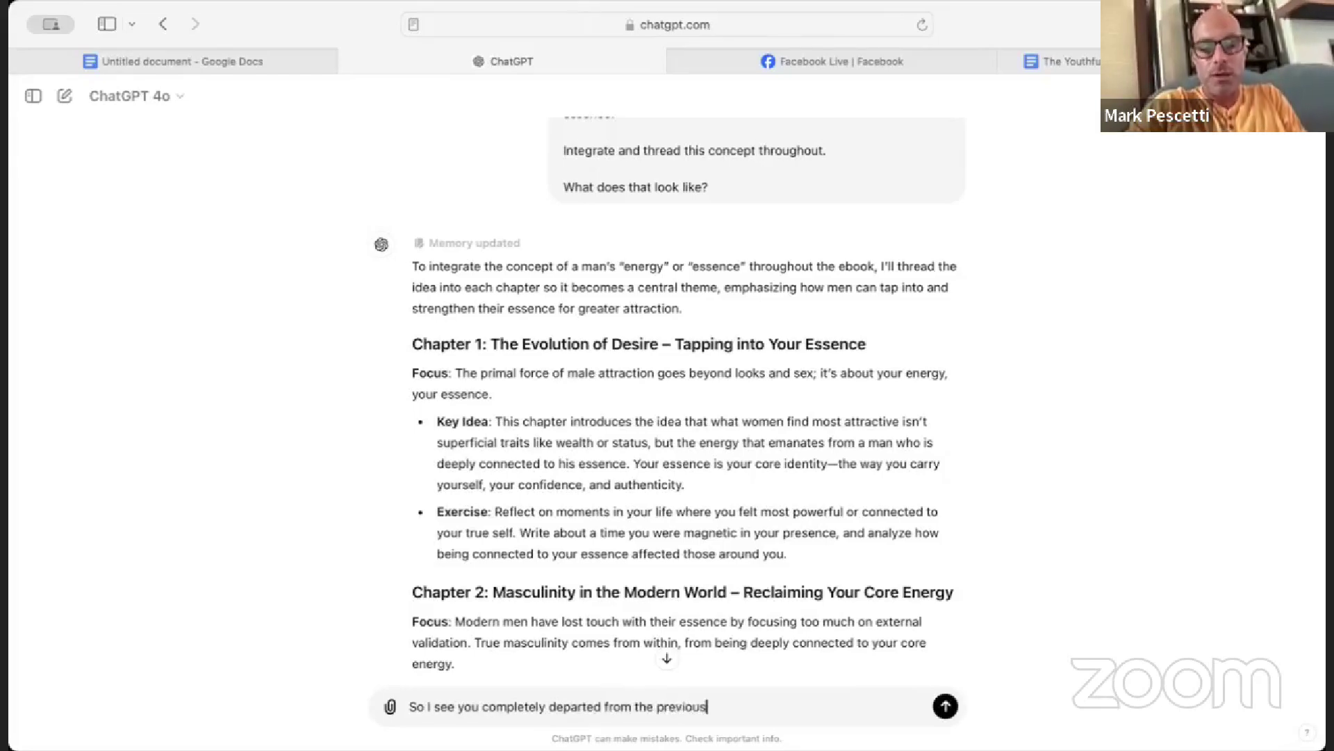
text( content you g)
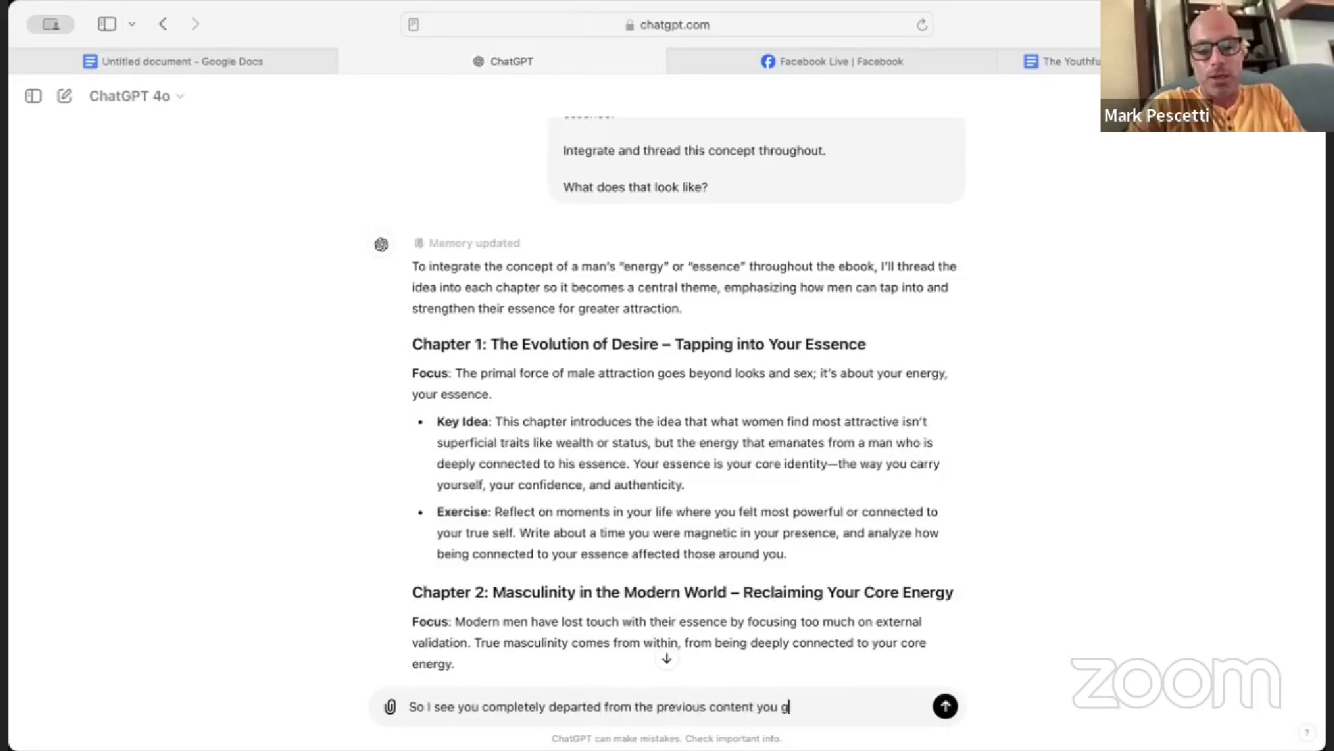
text(enerated. I)
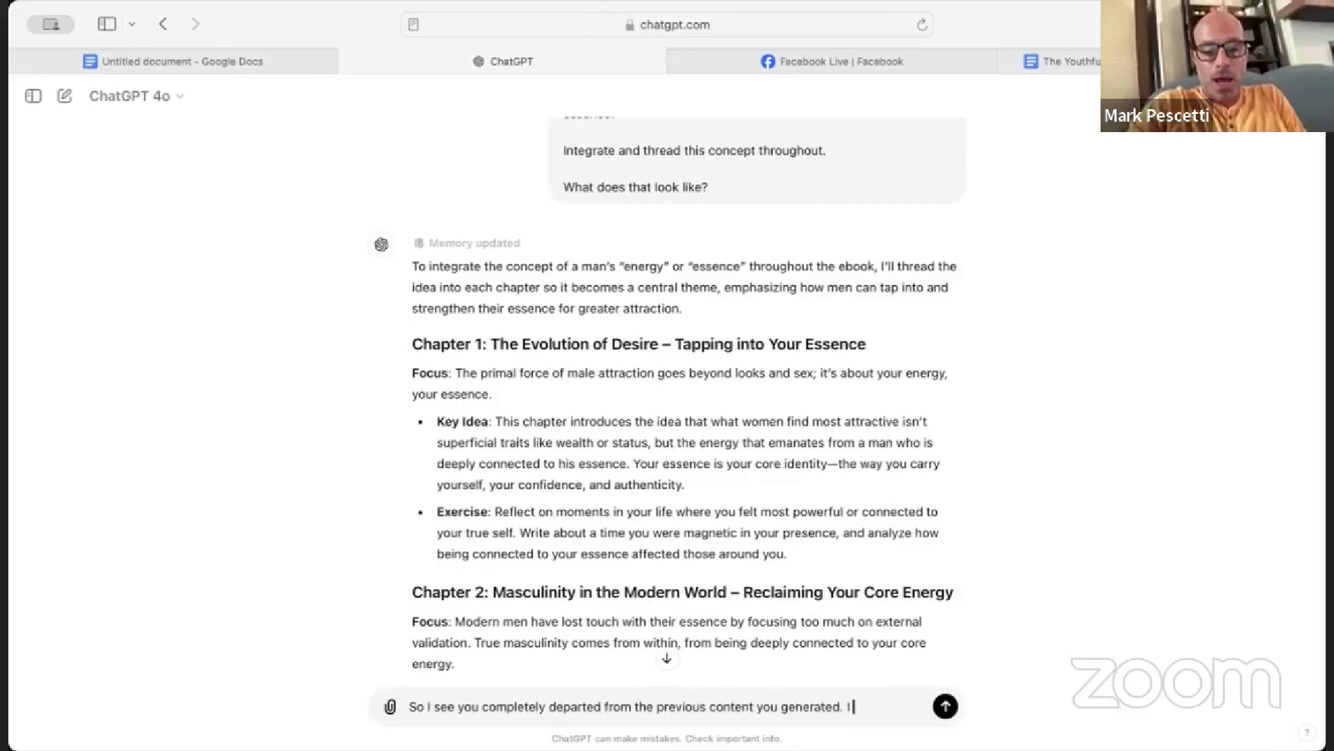
text( wanted an inte)
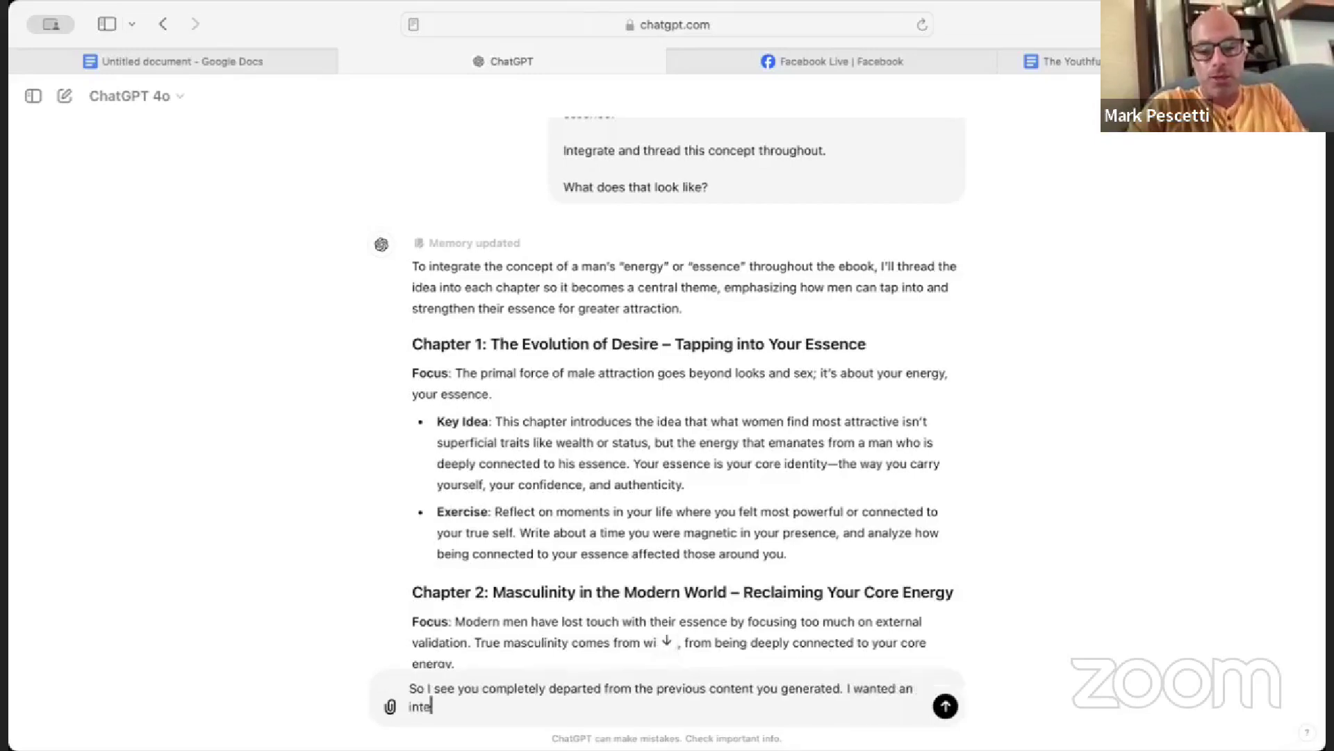
text(gration of BOTH.)
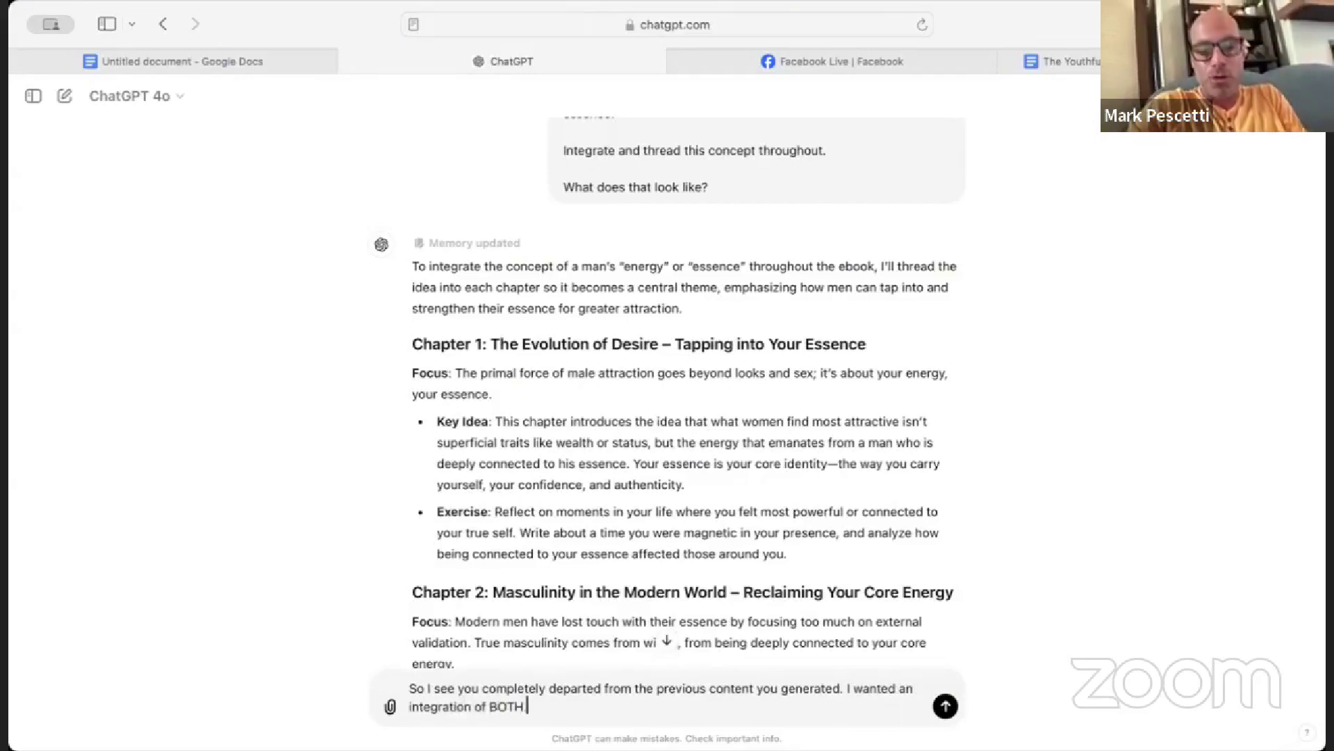
Add "Can you please do that, and then I'll give you further instruction bay bay" to the message and send it.
text( Can you please)
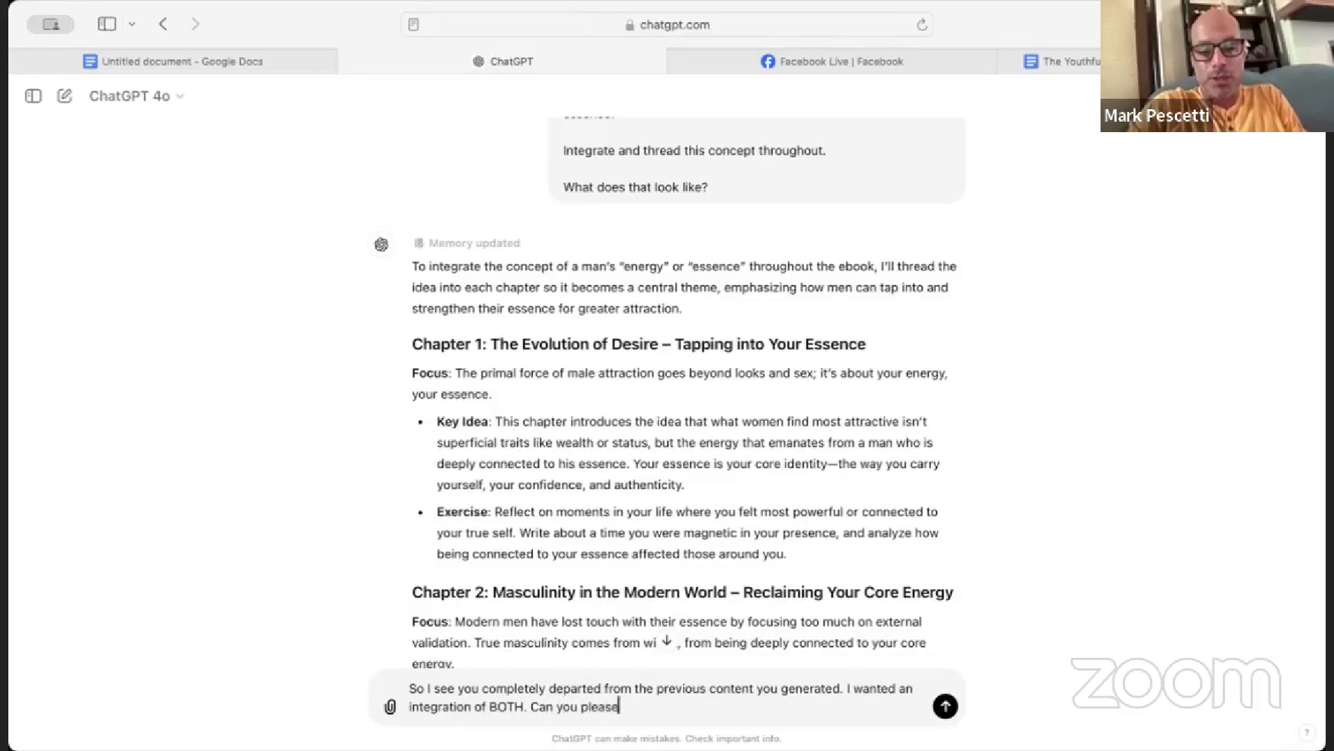
text( do that, and then)
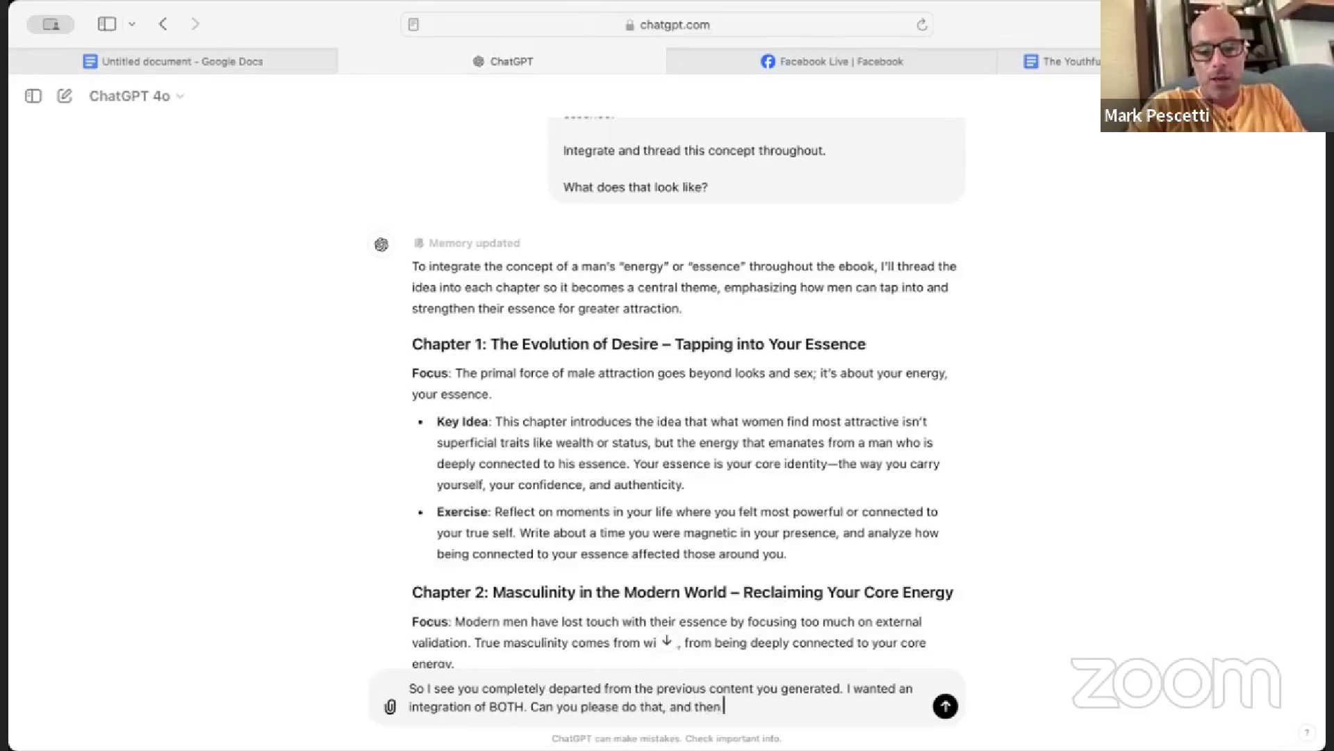
text( I'll give you f)
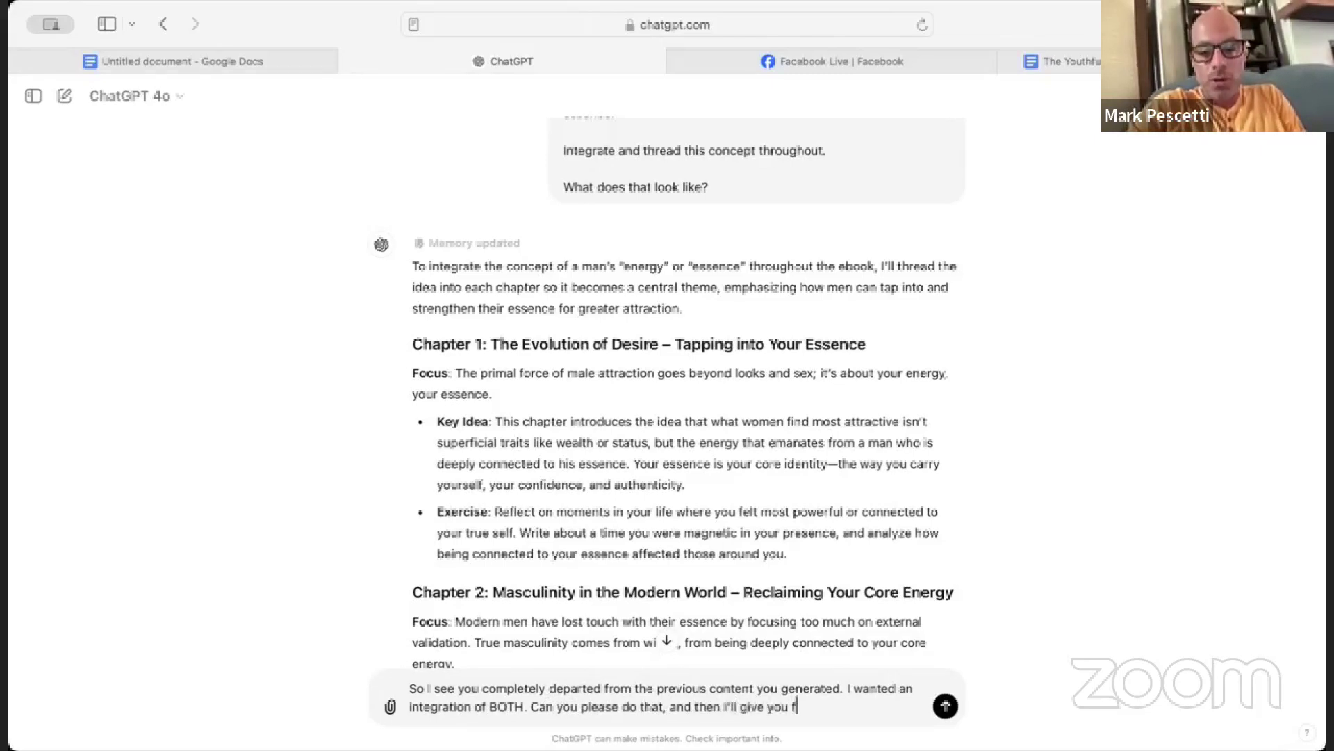
text(urther instruction bay bay)
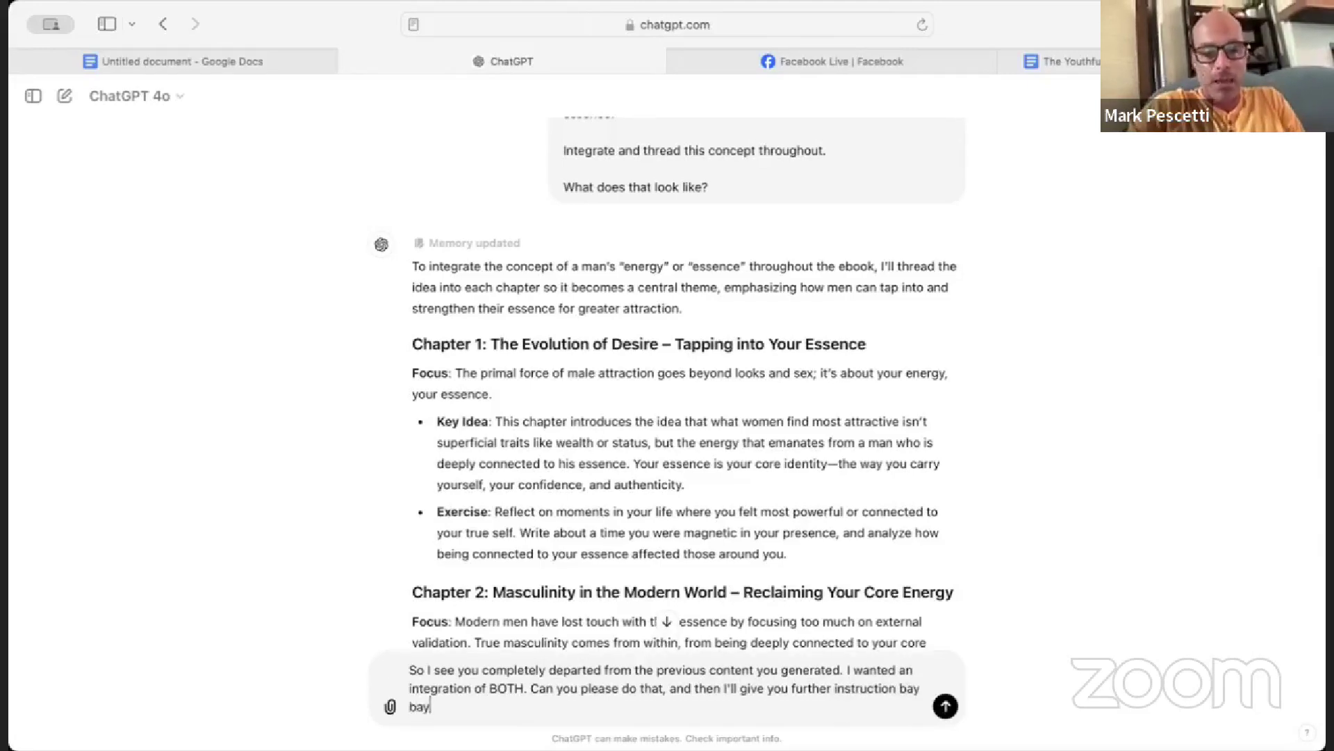
key(Return)
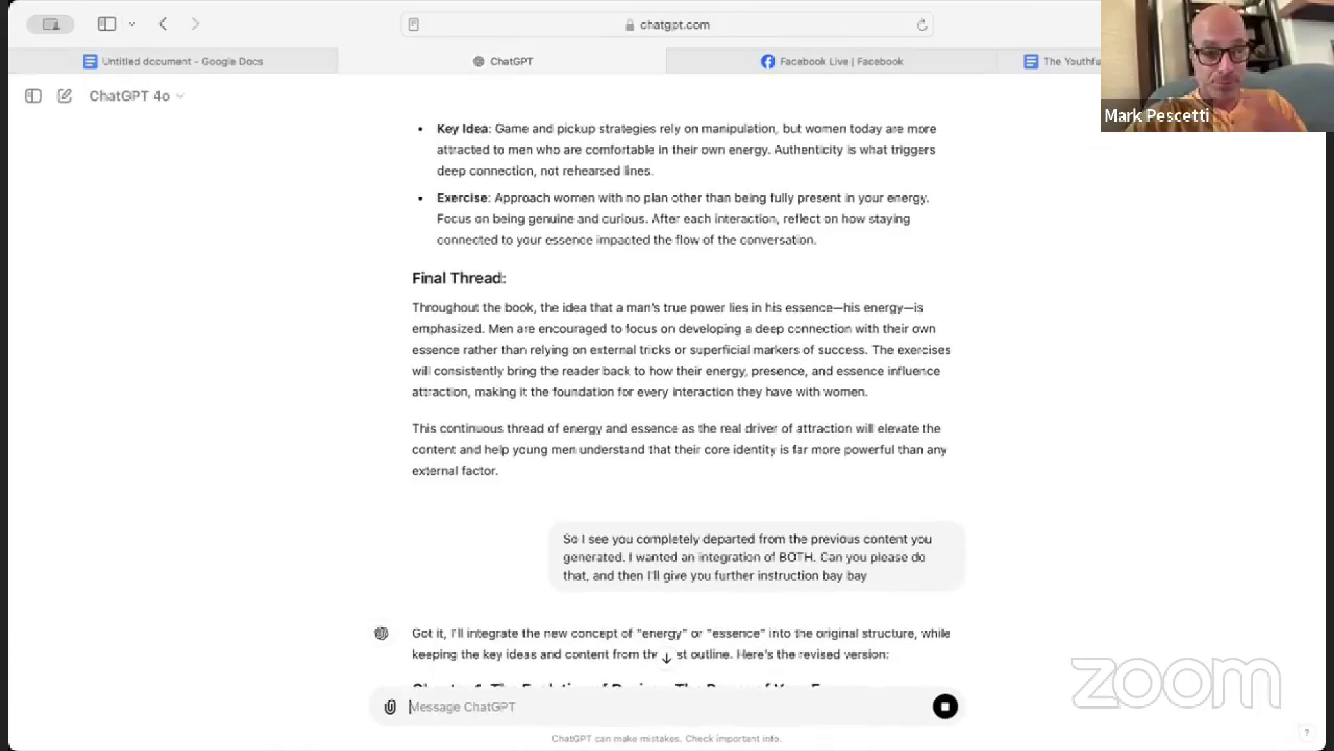
scroll(559, 685, down, 3)
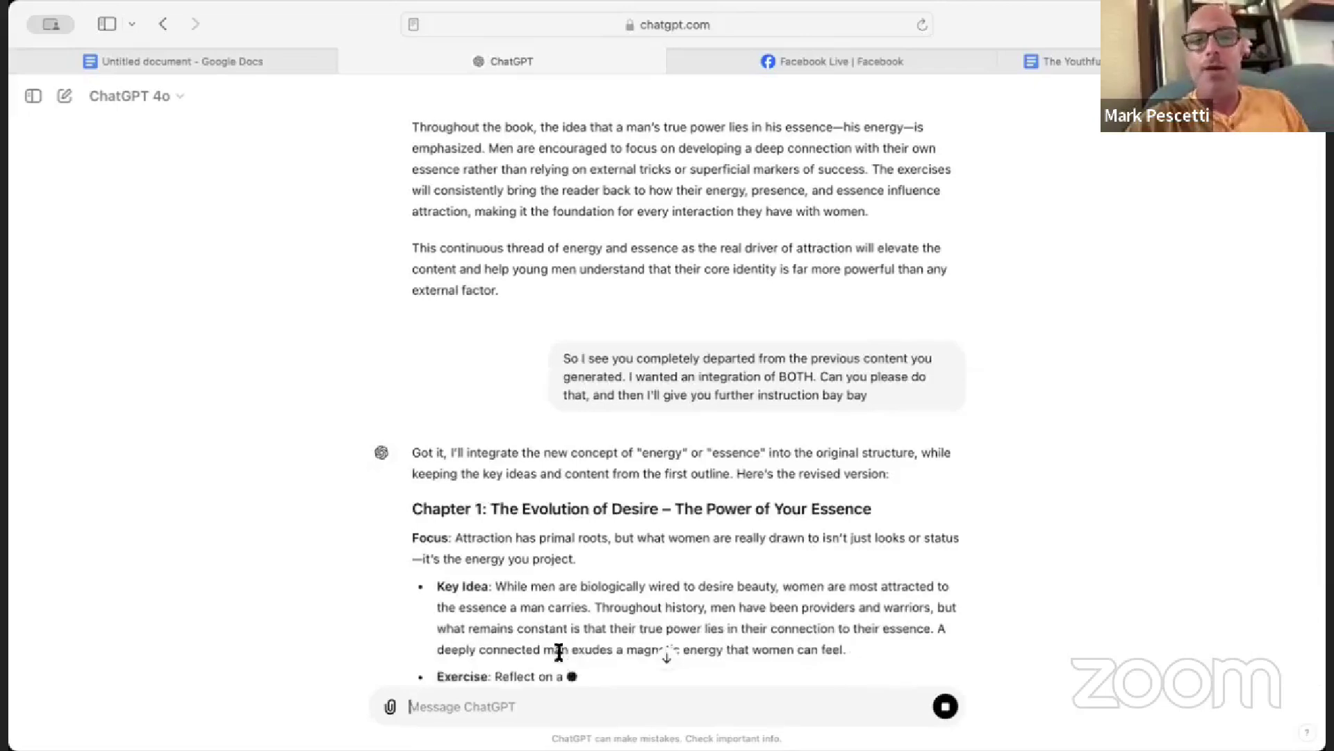
Switch to the untitled Google Docs brief and review its passages on attraction hormones, the 6 chapters and the guidebook exercises.
click(212, 62)
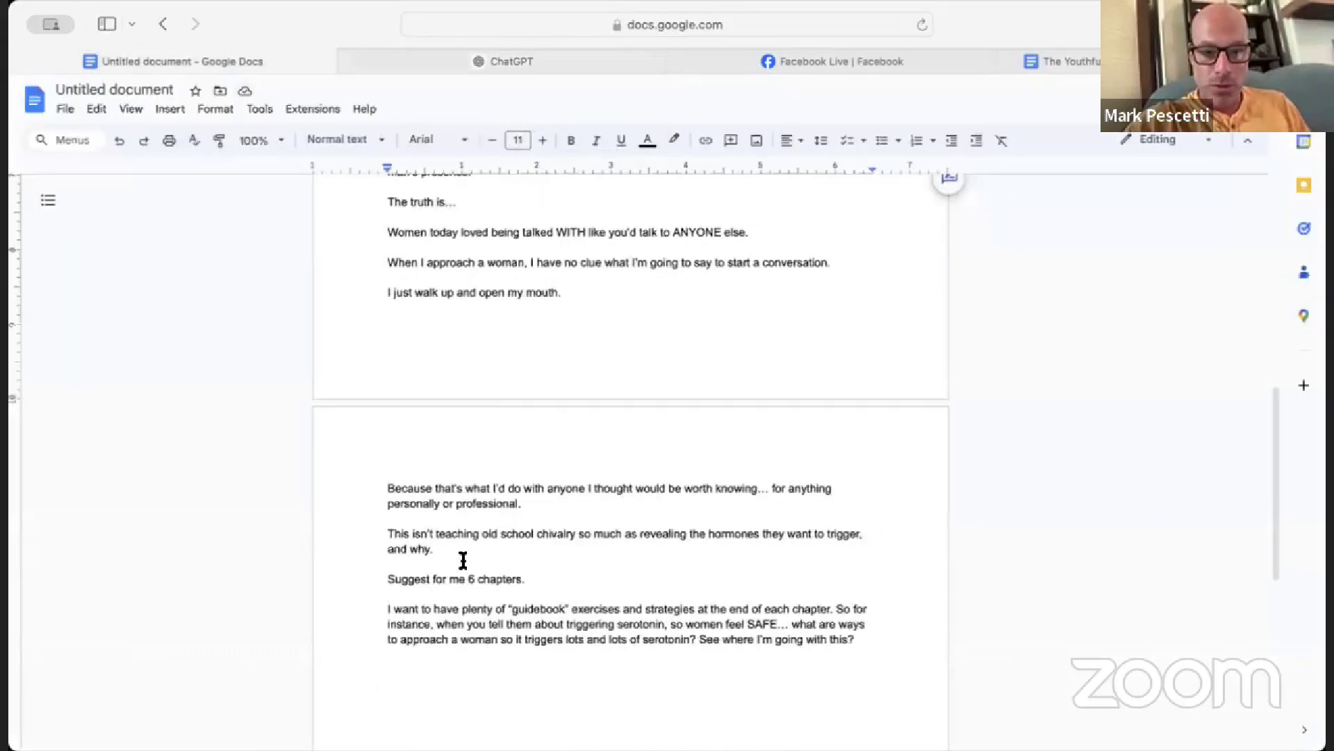
scroll(459, 556, up, 2)
scroll(458, 557, up, 1)
click(546, 269)
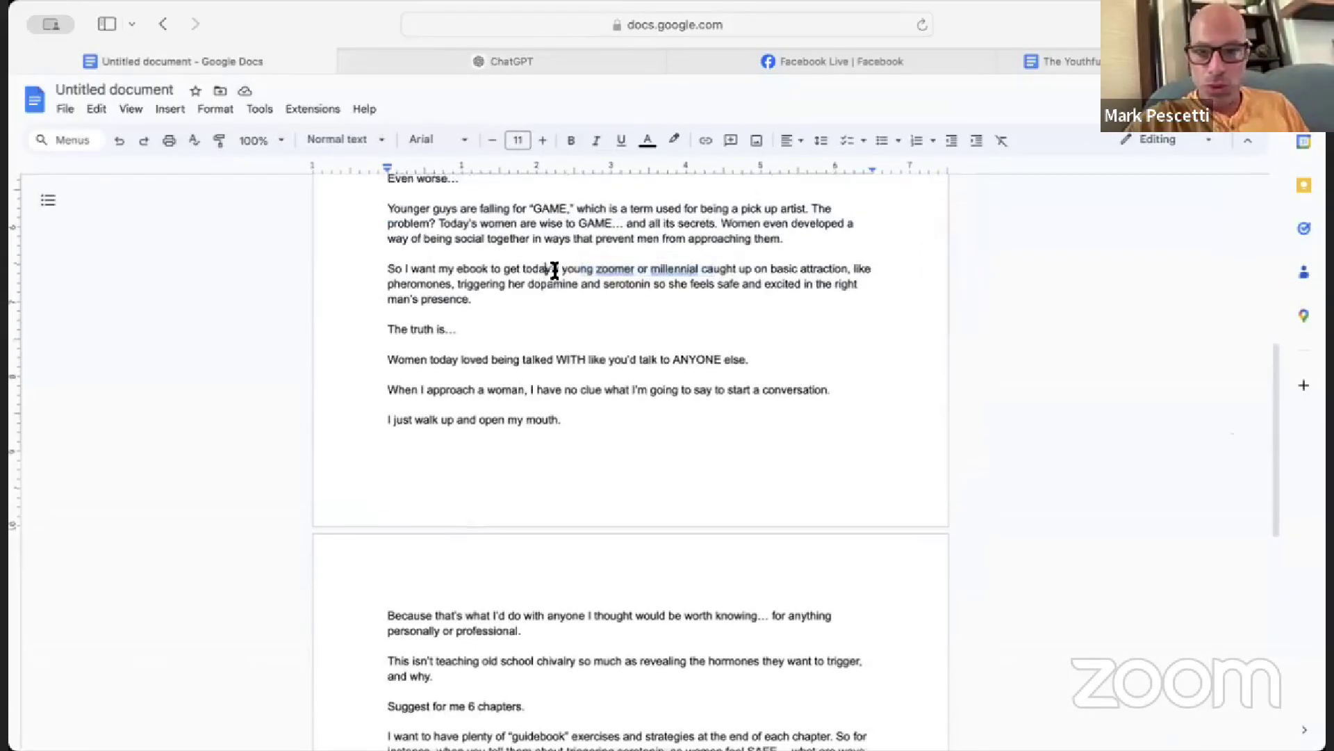
scroll(419, 362, down, 5)
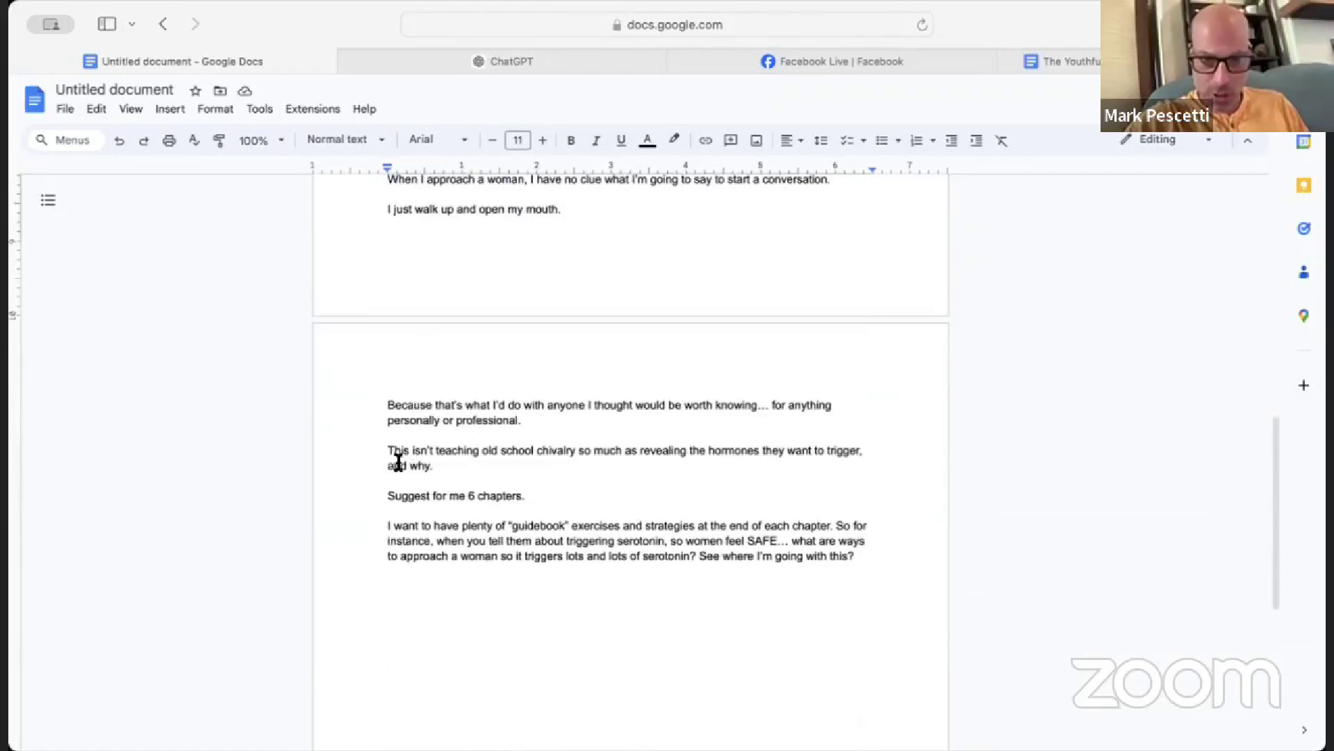
mouse_move(407, 465)
mouse_down()
mouse_move(653, 455)
mouse_move(385, 456)
mouse_up()
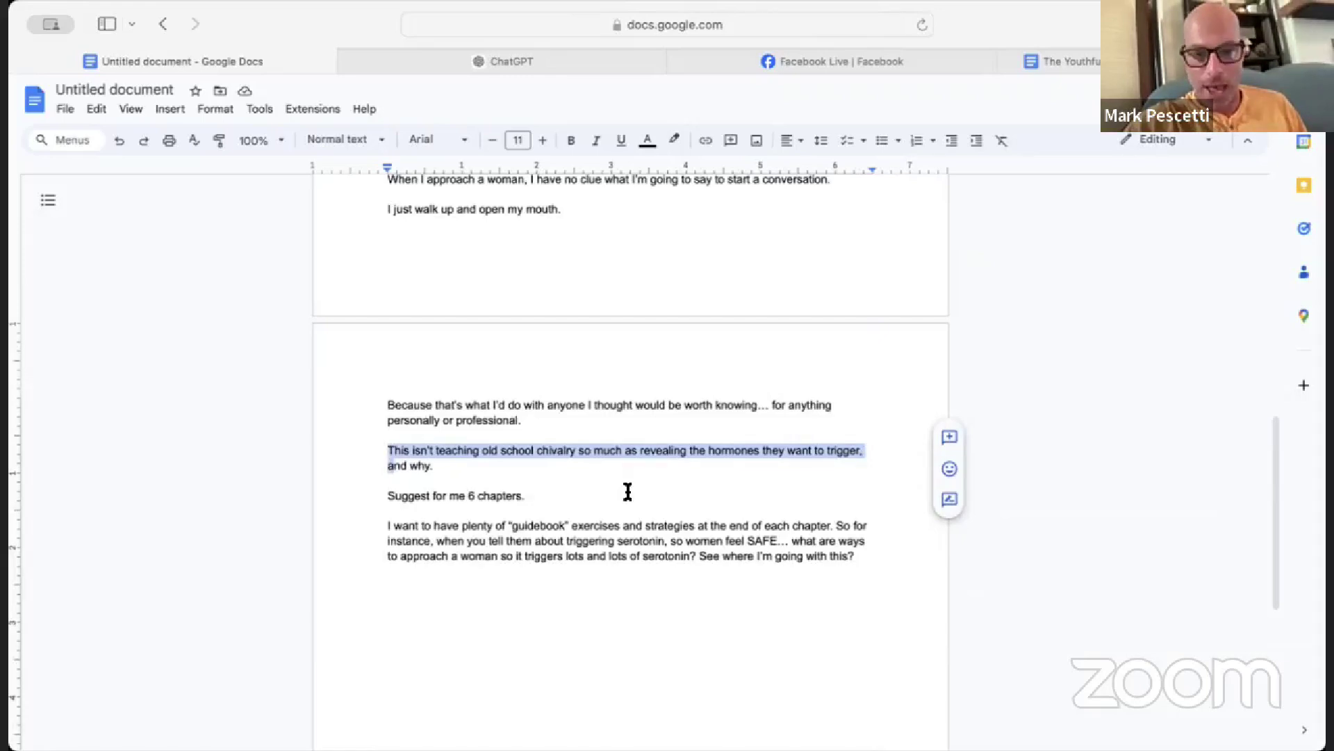
drag(447, 526, 717, 526)
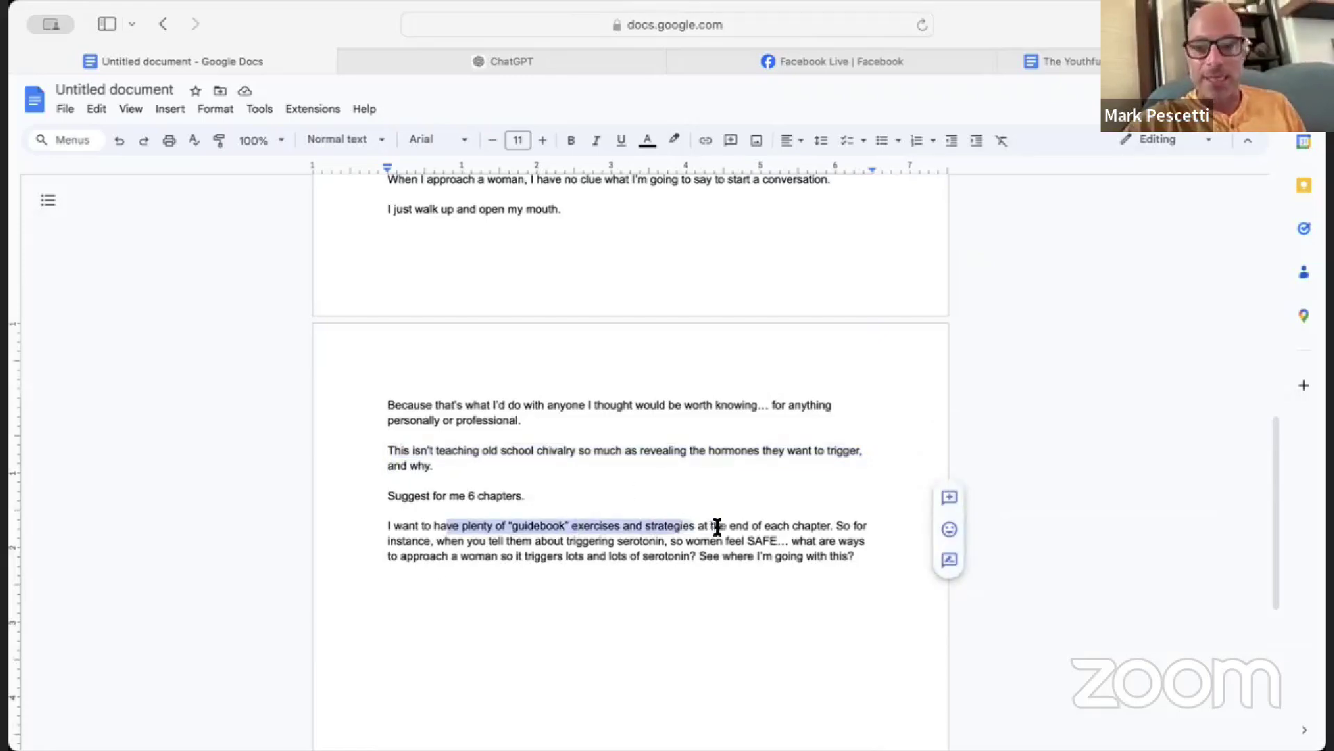
click(719, 526)
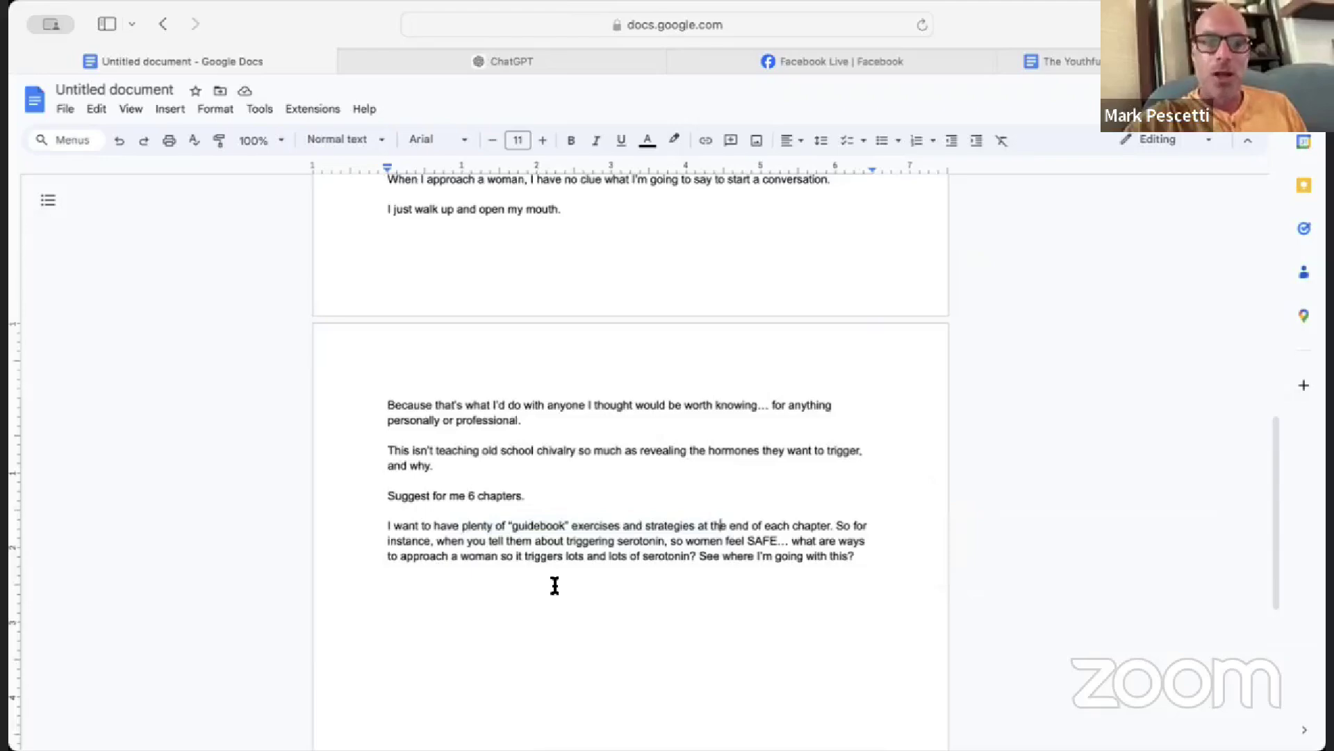
scroll(555, 585, up, 10)
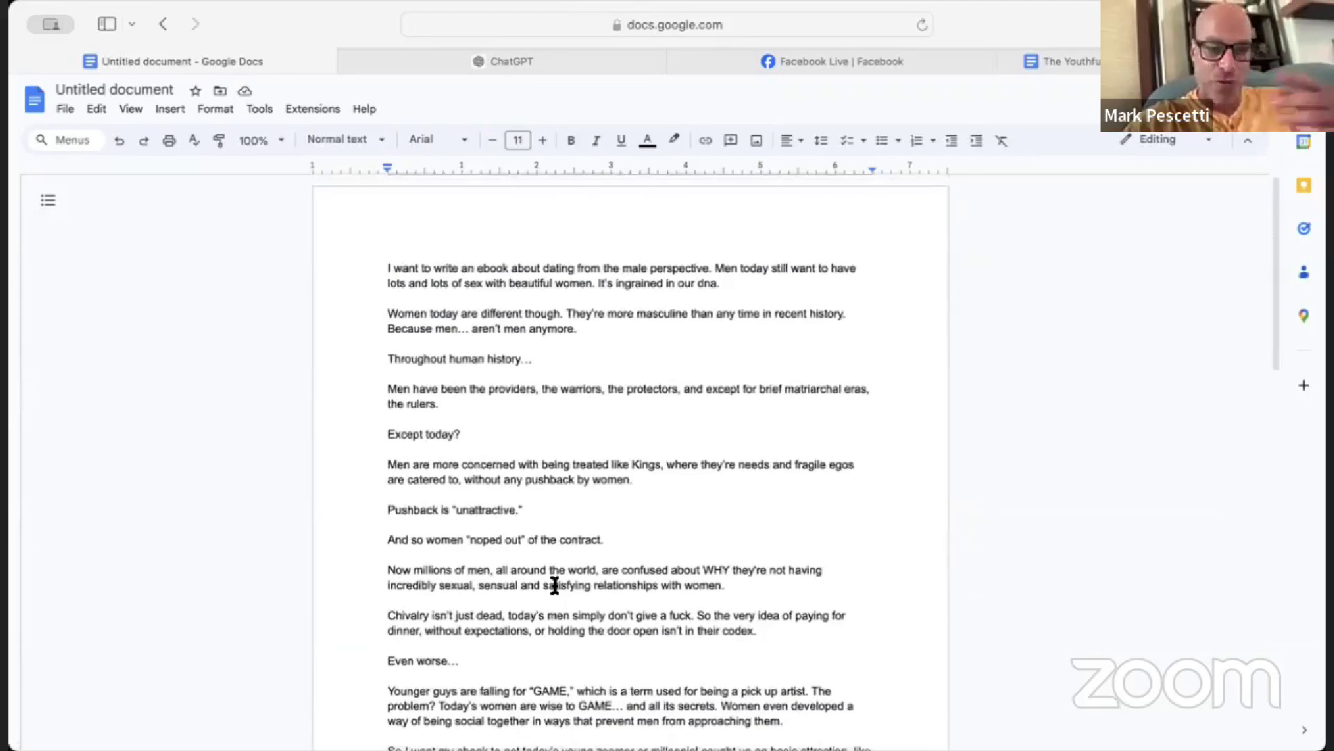
scroll(554, 585, down, 2)
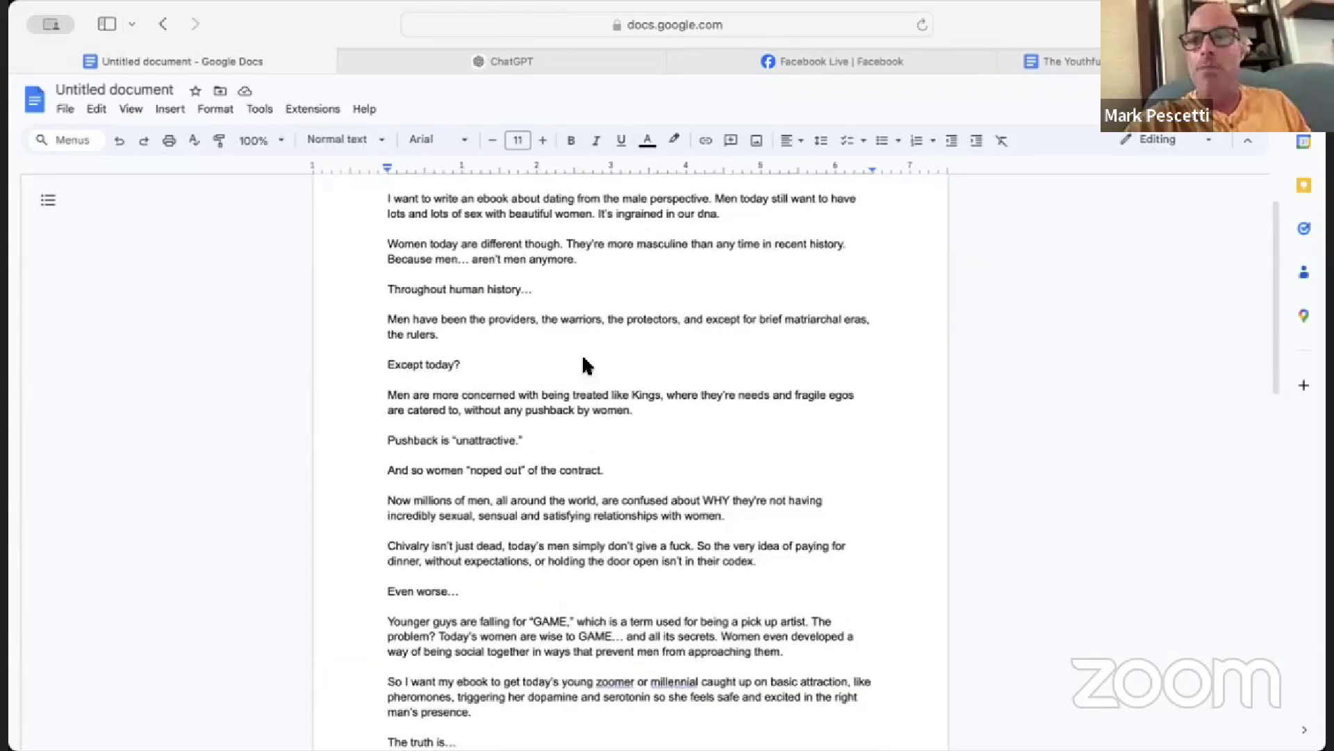
Return to ChatGPT and examine the integrated outline's focus, key ideas and exercises from Chapter 1 to Chapter 3.
click(436, 64)
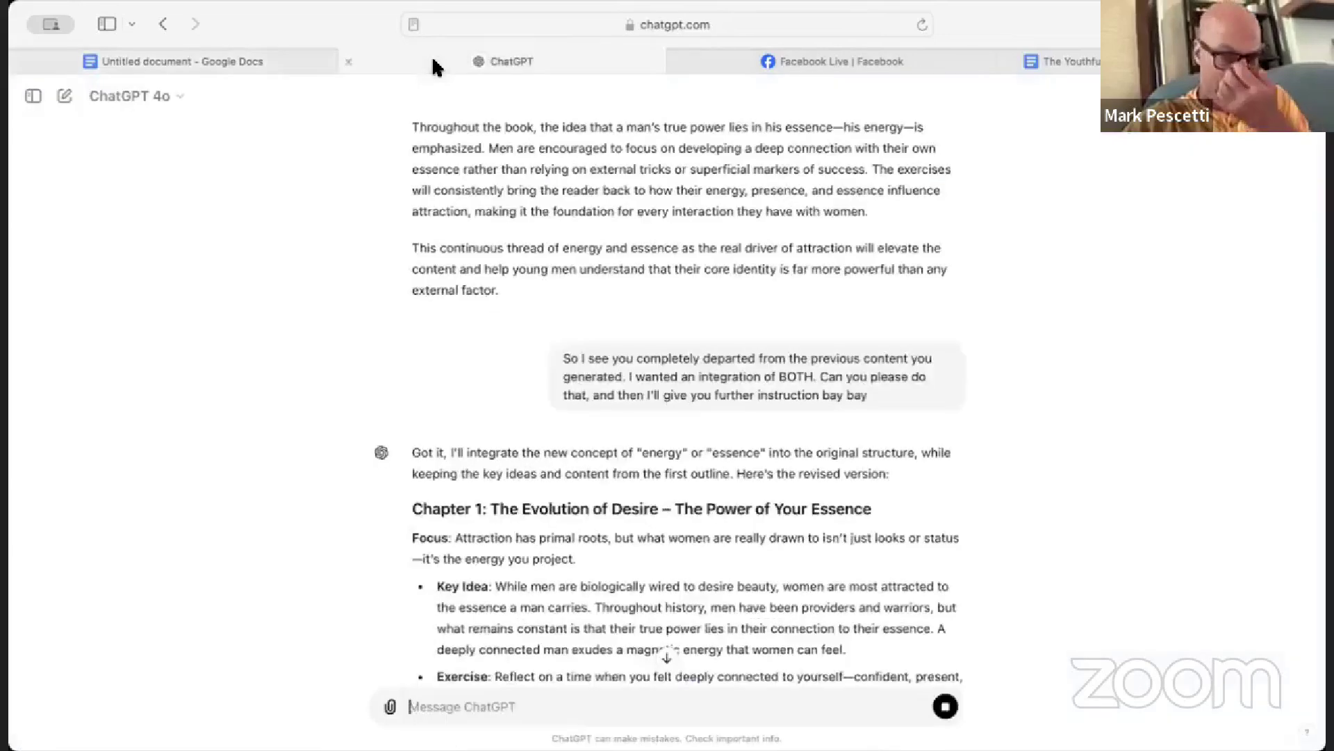
scroll(597, 331, down, 1)
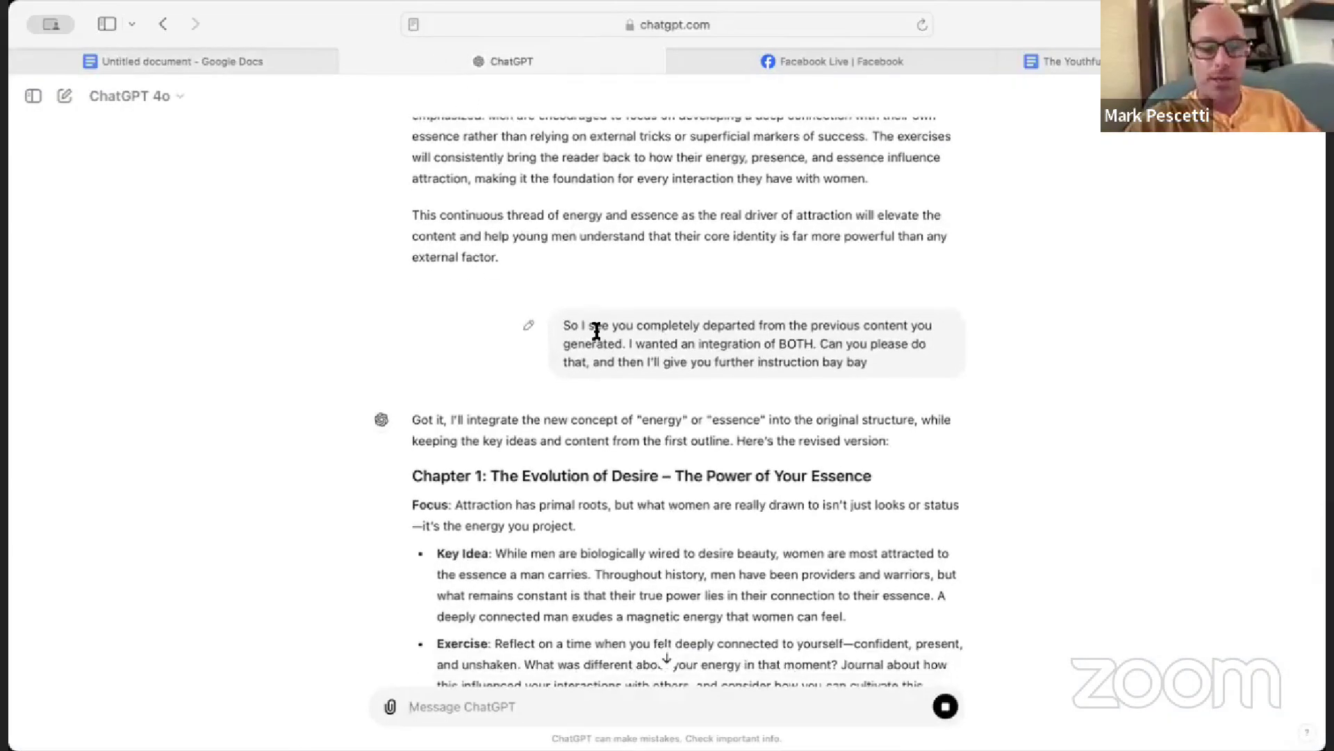
scroll(597, 331, down, 3)
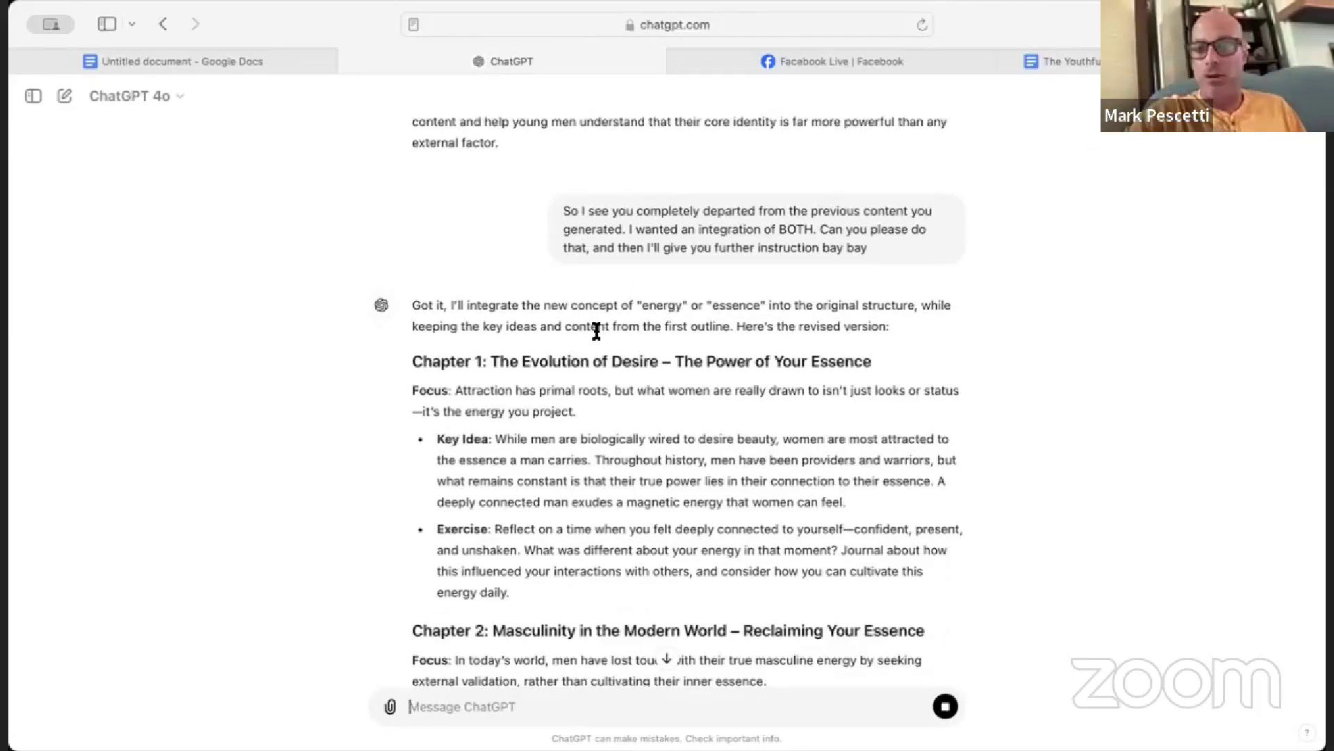
scroll(597, 331, down, 1)
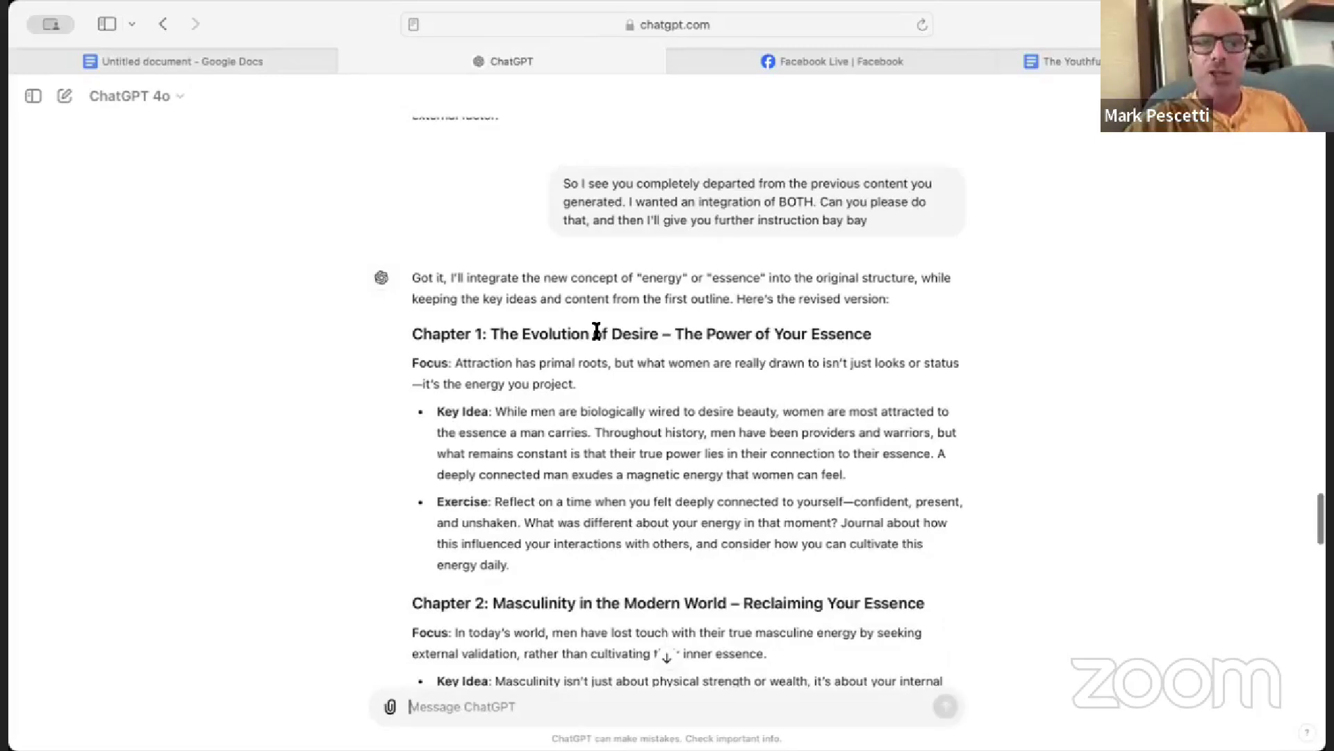
scroll(597, 332, down, 1)
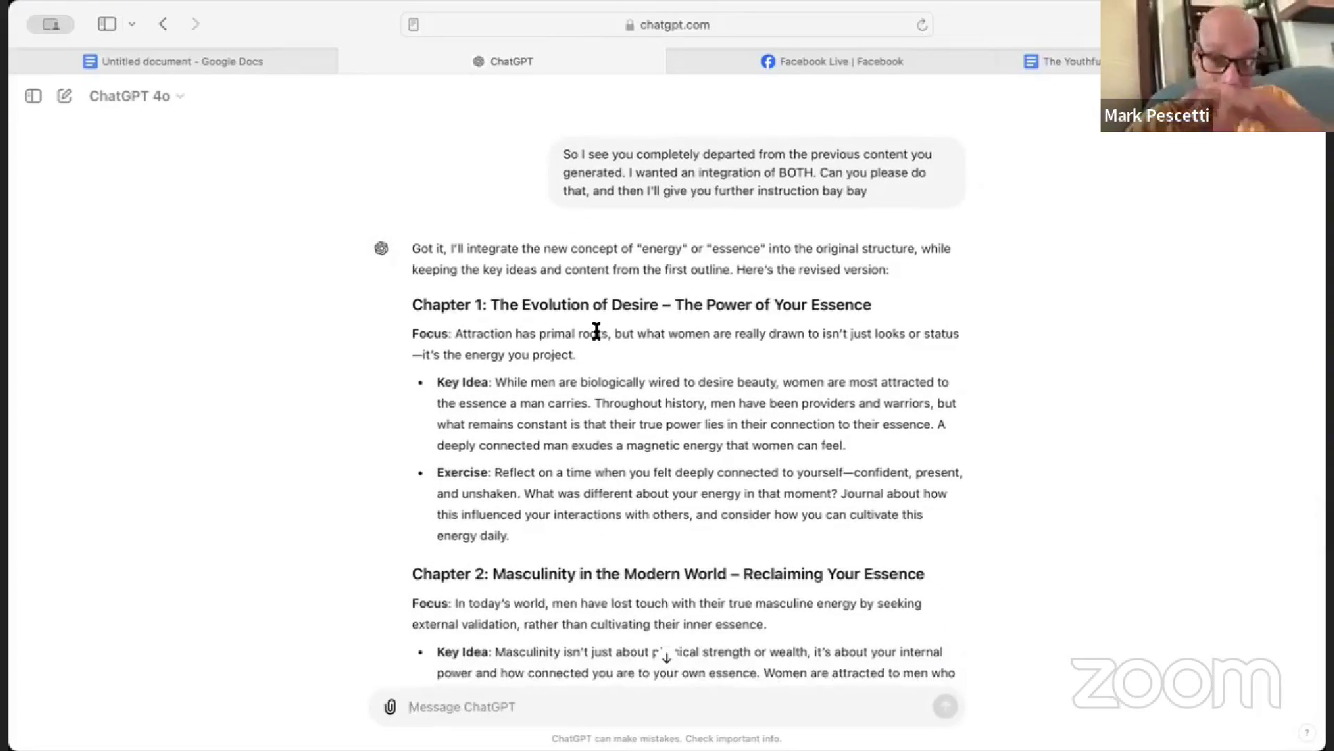
scroll(596, 331, down, 4)
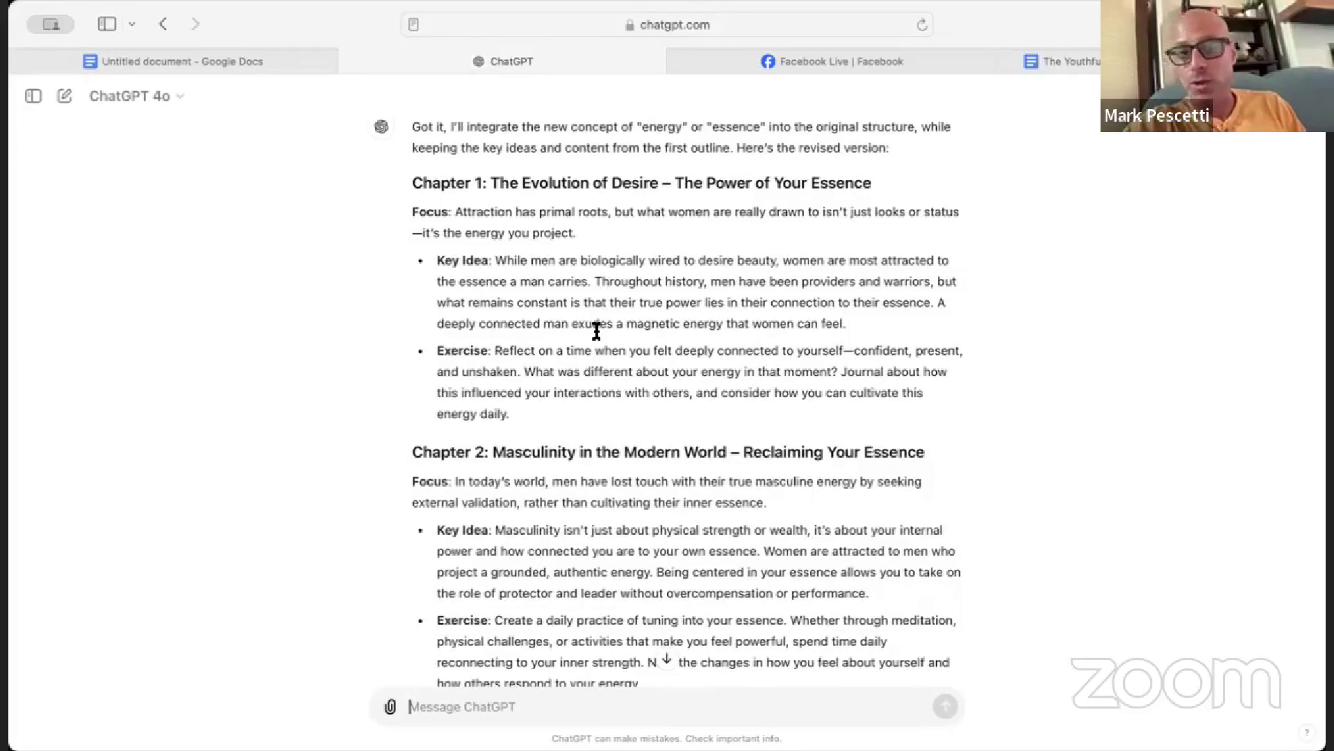
scroll(596, 332, down, 1)
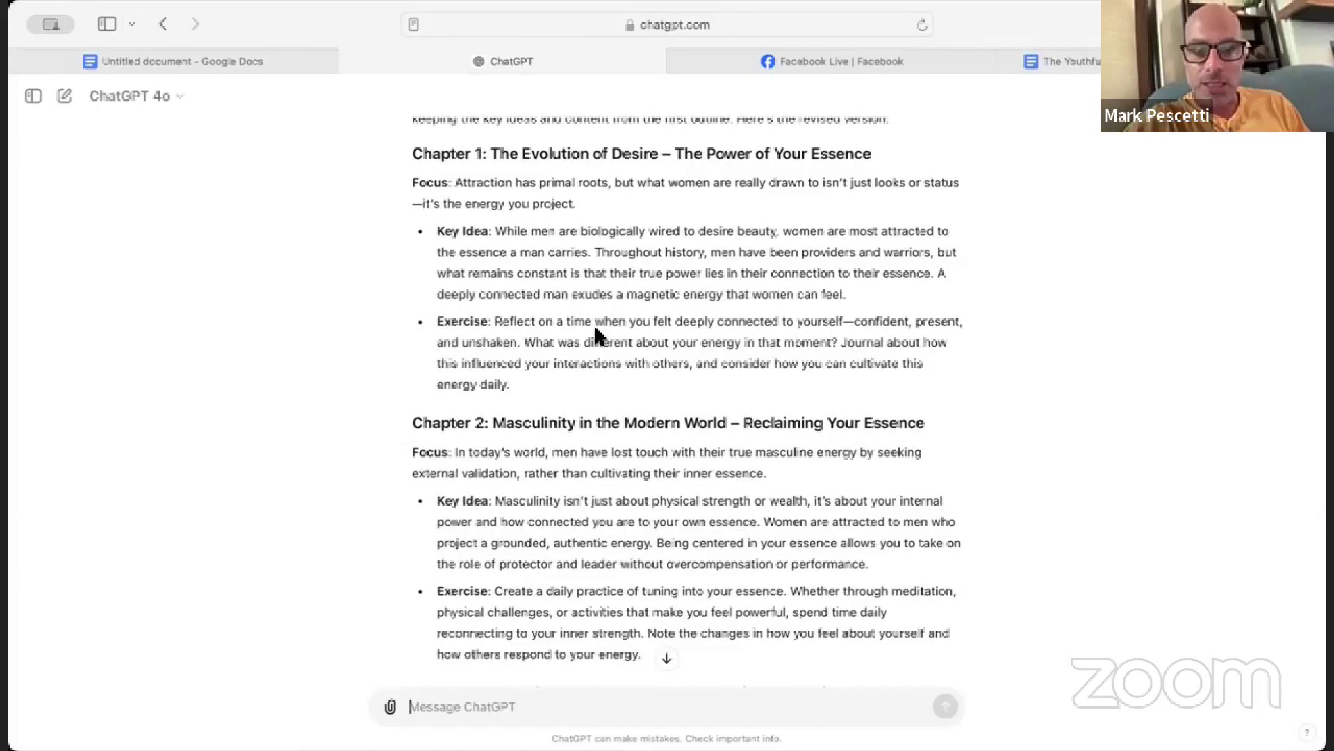
scroll(596, 332, down, 1)
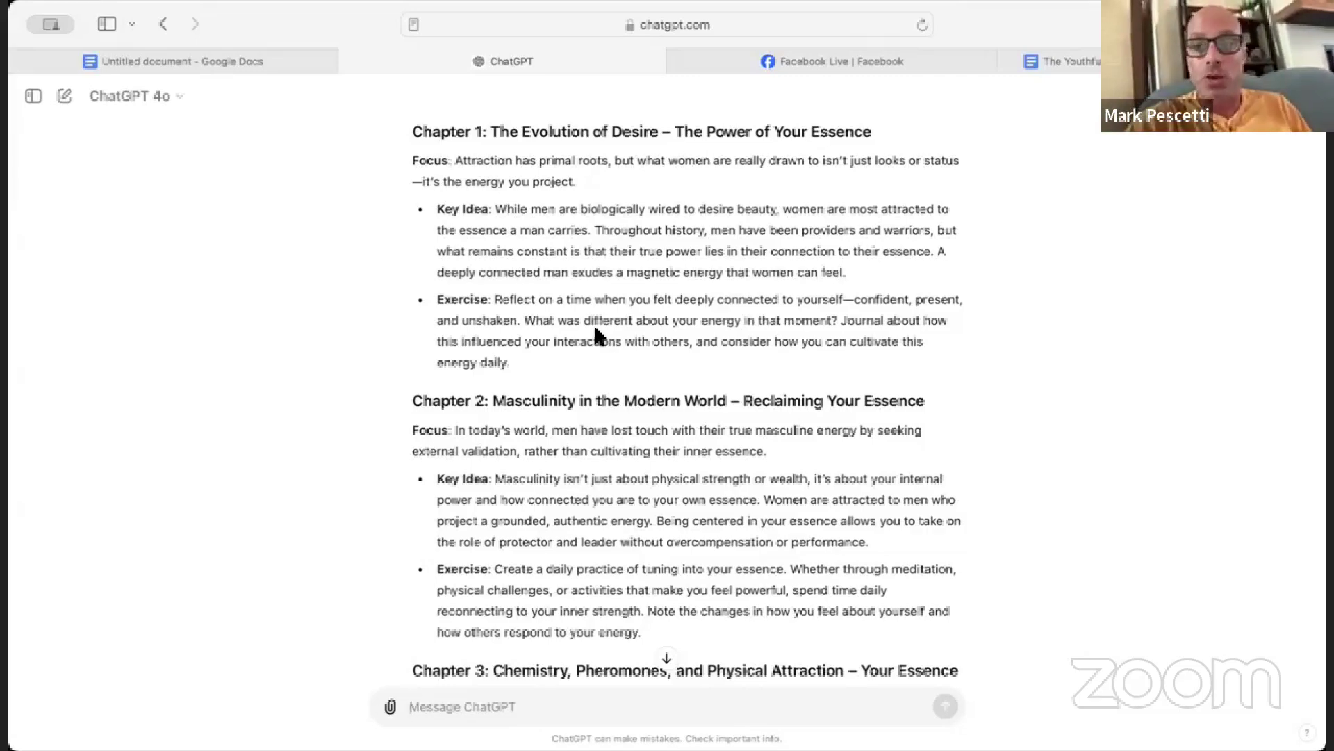
scroll(594, 323, down, 4)
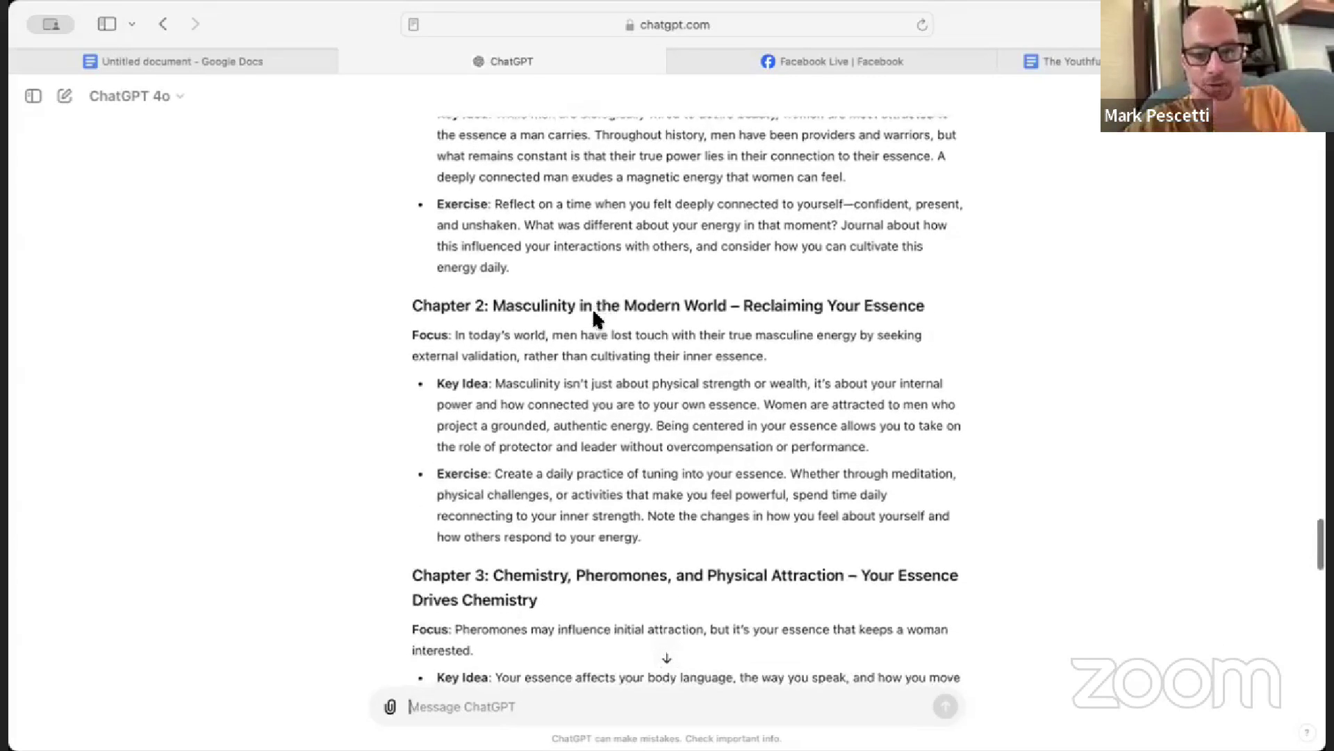
scroll(595, 313, down, 6)
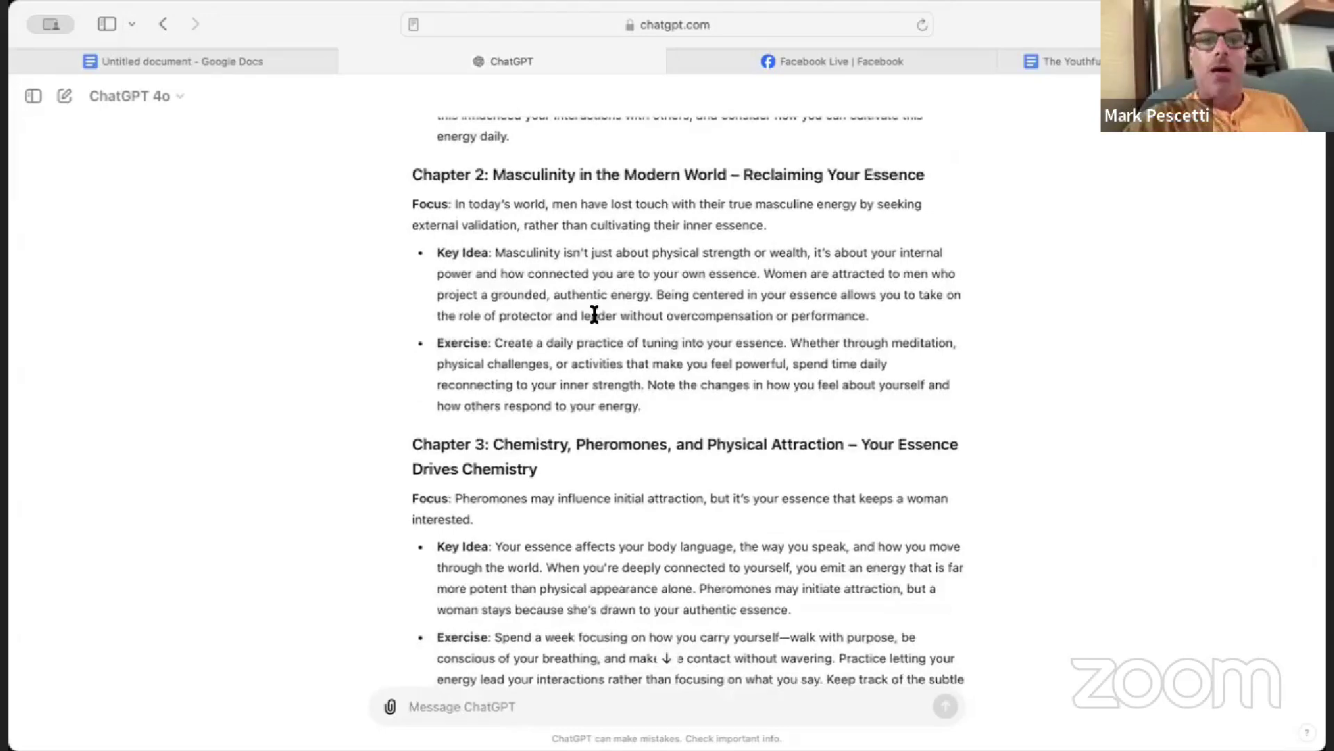
Draft a new ChatGPT message beginning "Awesome, now let's flesh these chapters out so they're each 4-5 pages".
scroll(594, 314, down, 20)
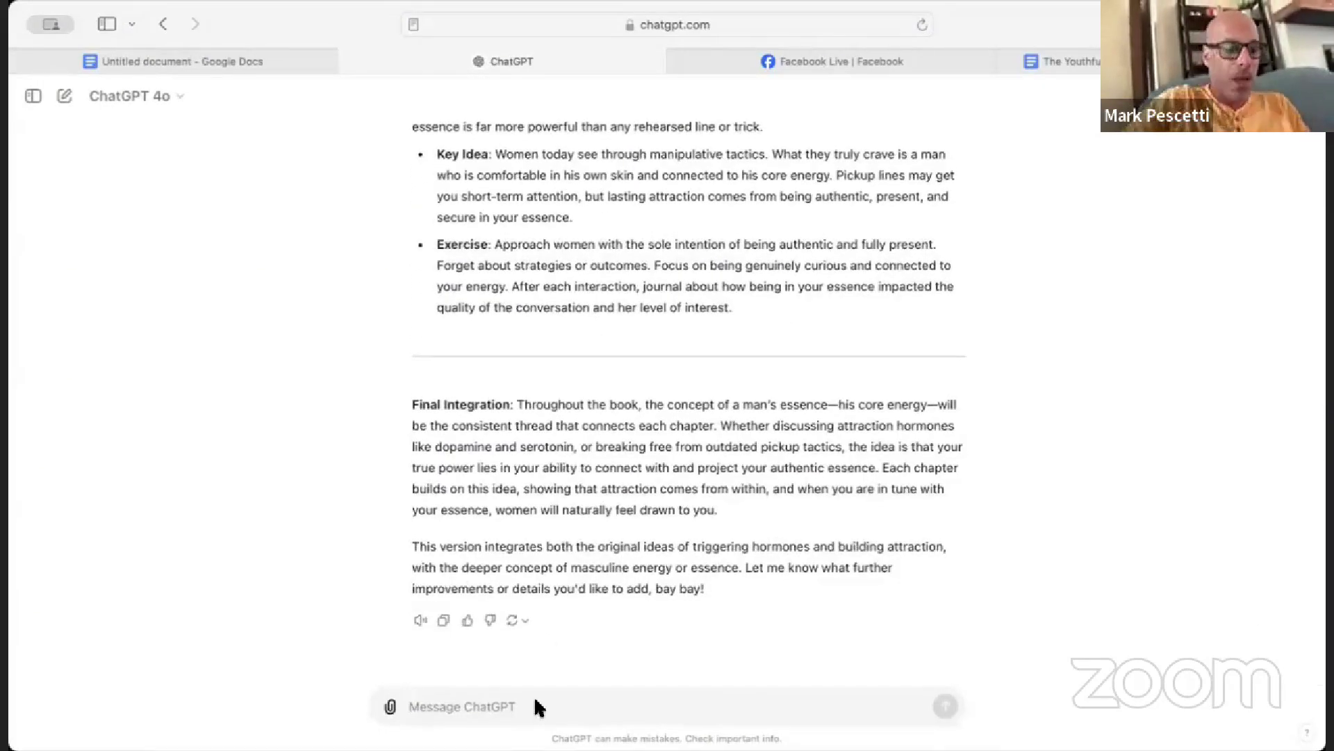
text(Awesome, no)
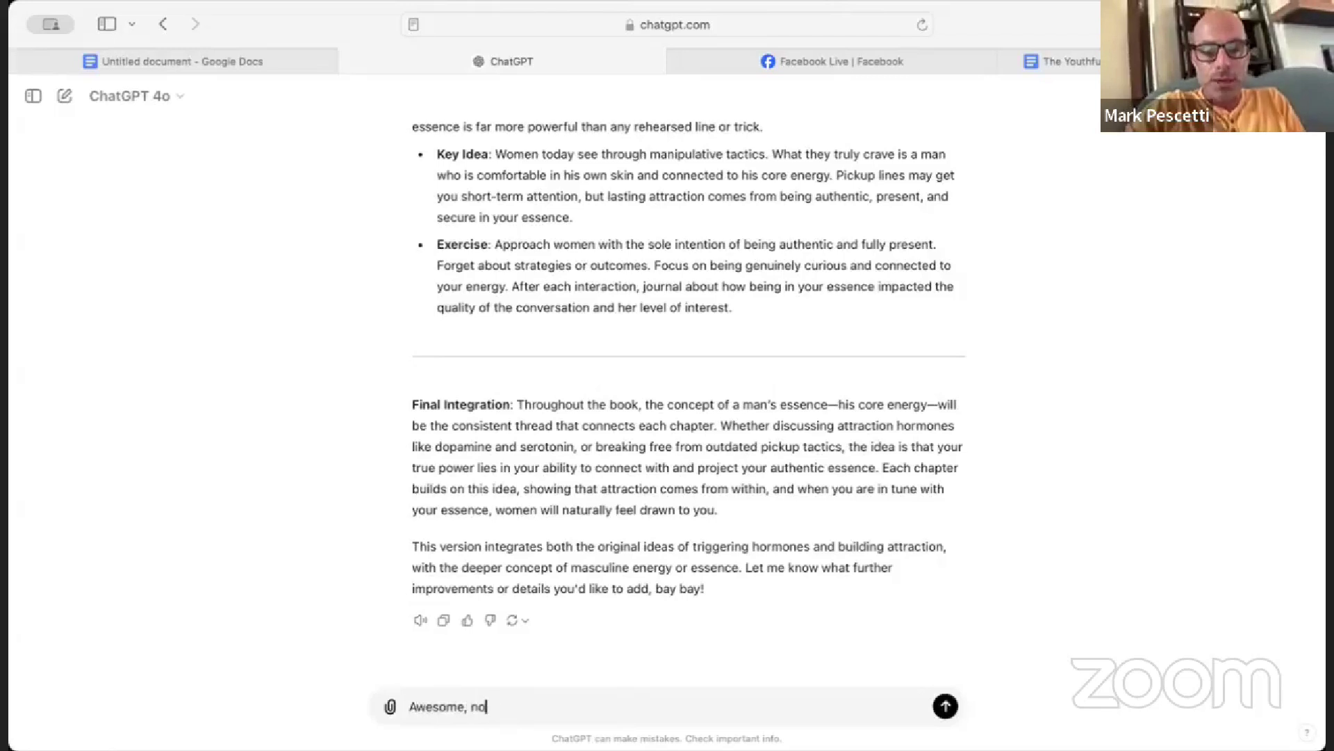
text(w let's flesh thes)
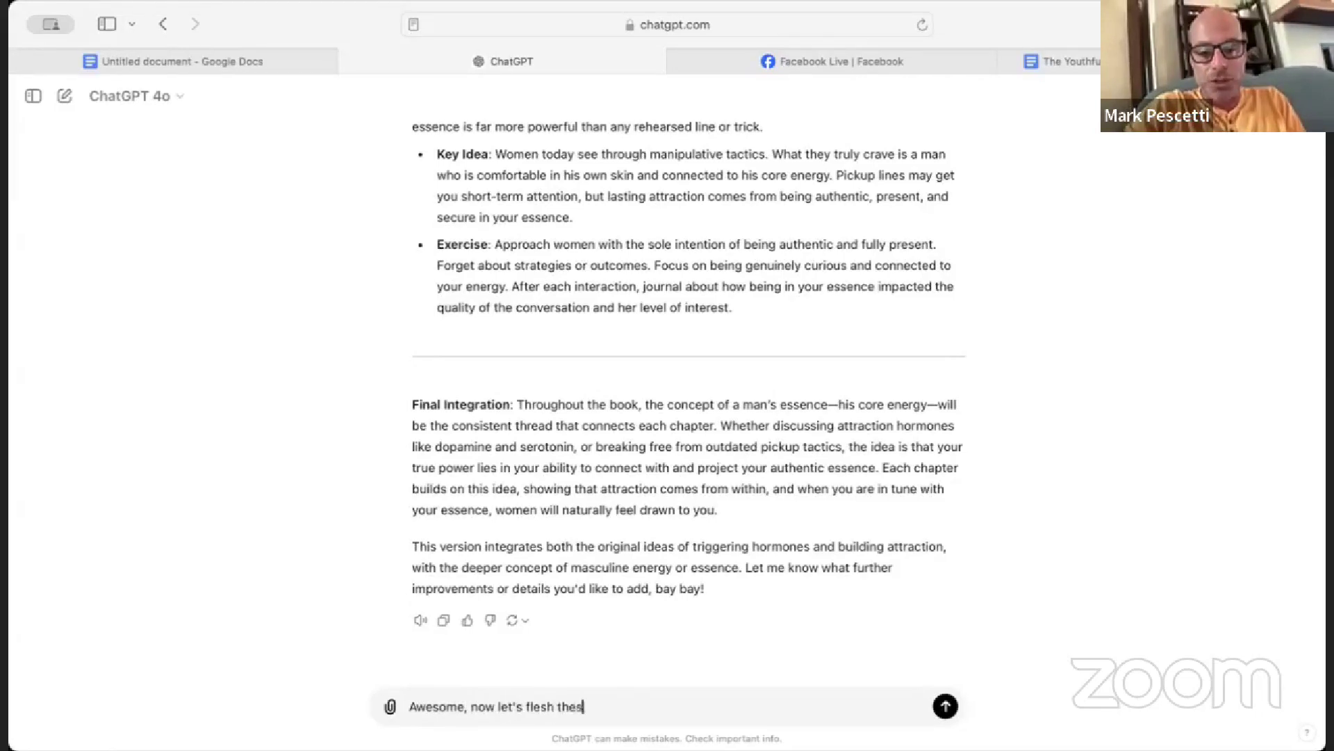
text(e chapters out )
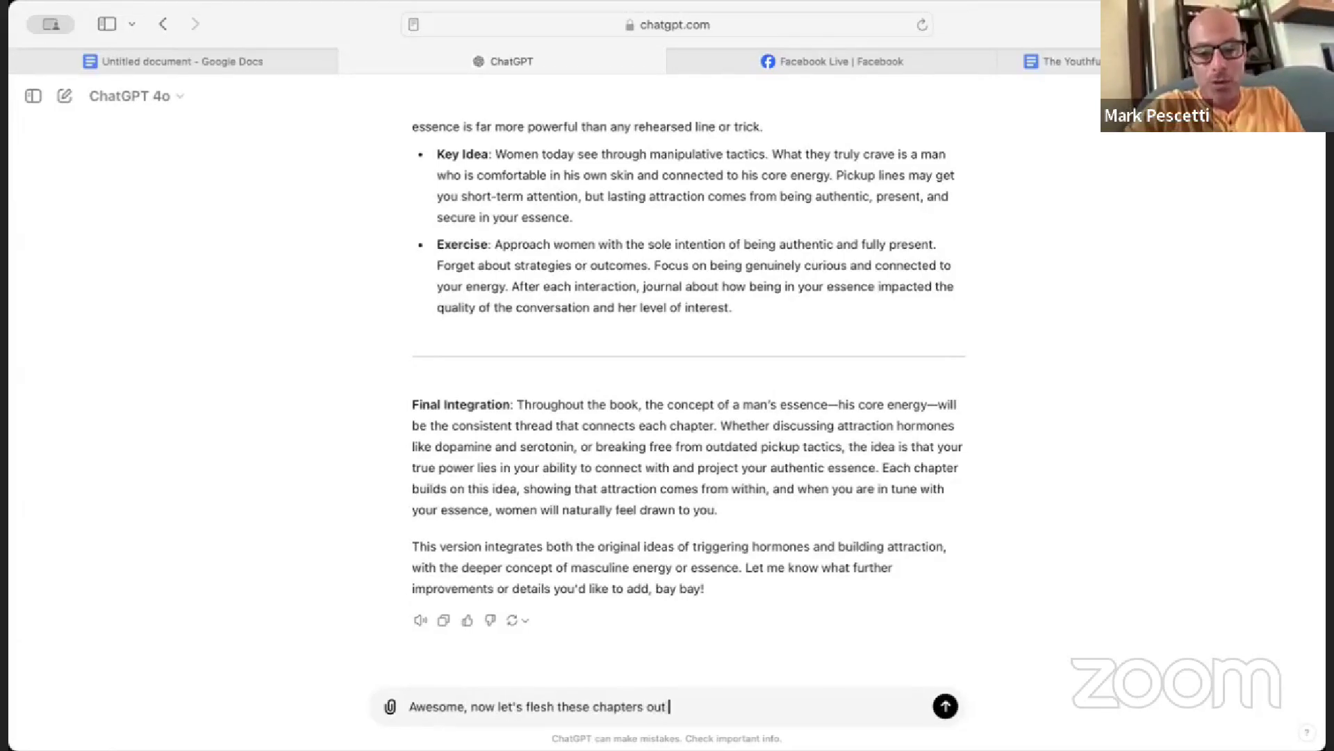
text(so they're e)
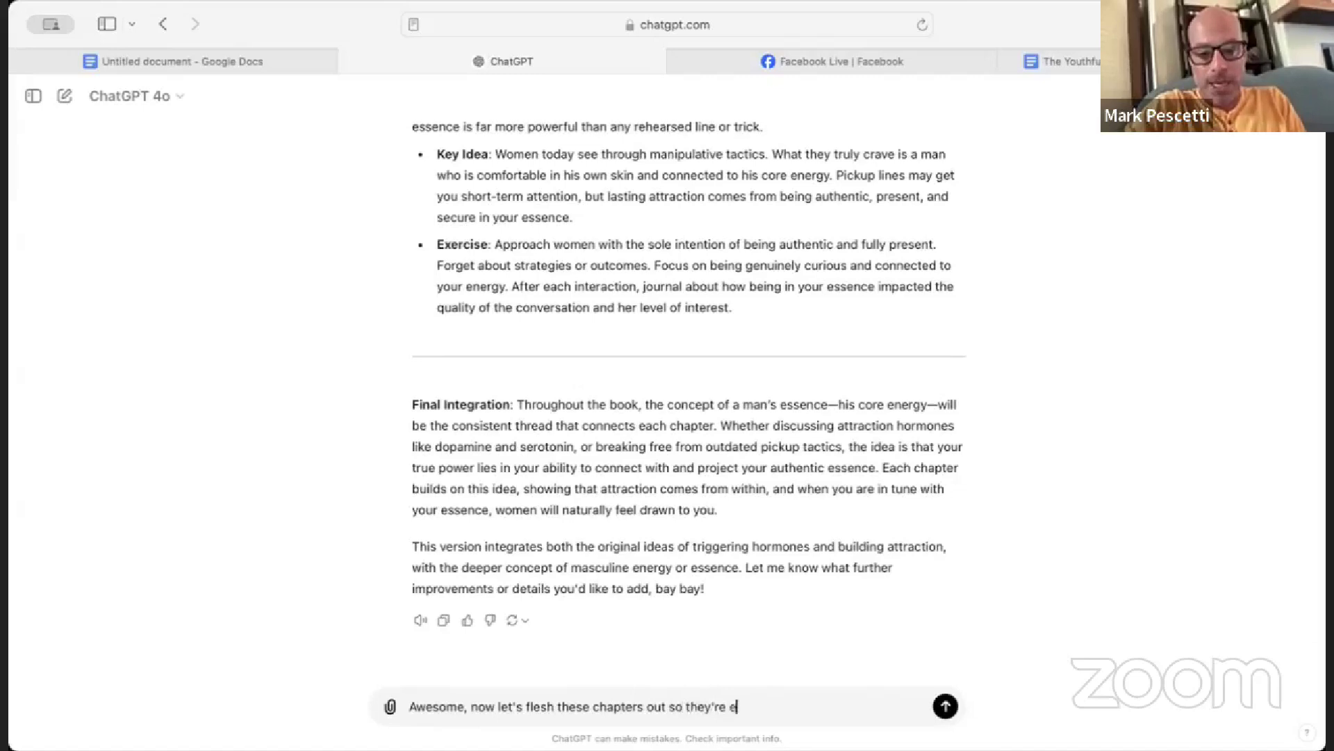
text(ach 4-5 pages)
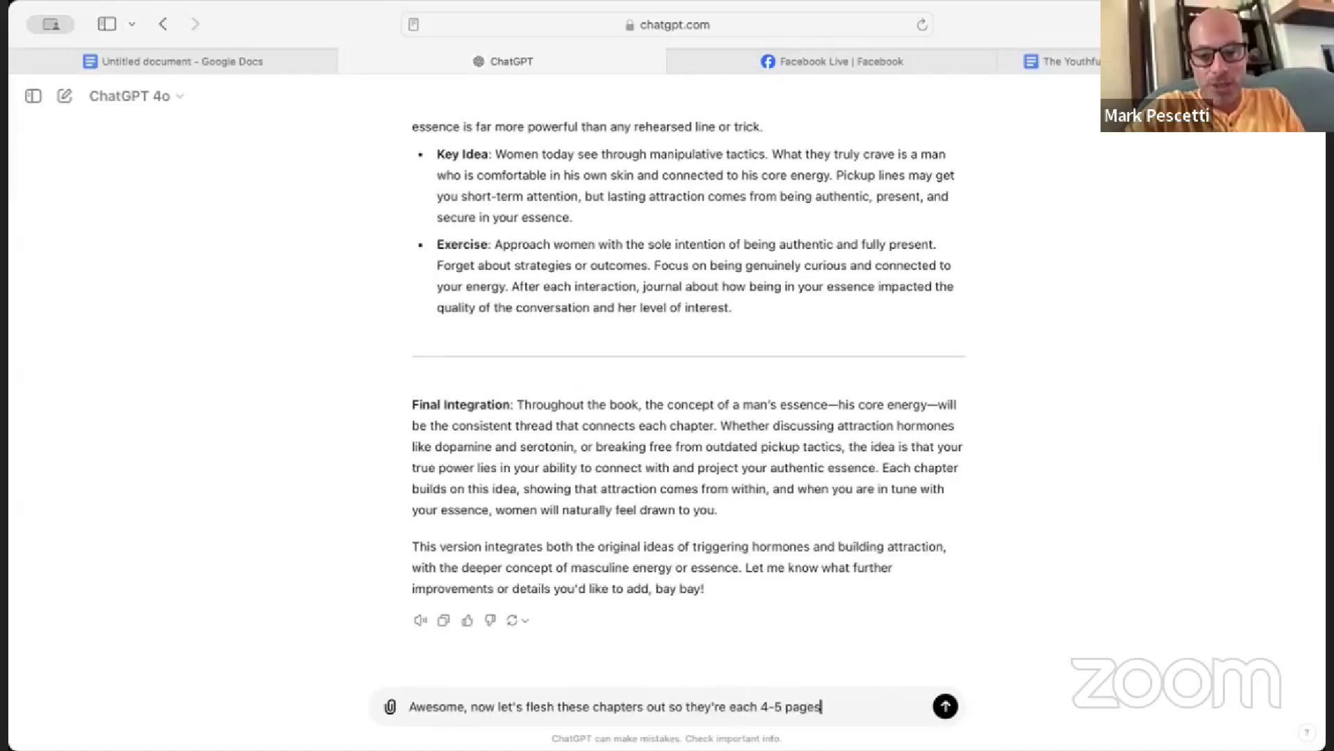
End the first sentence with a period and add "Remember, I want the last section to be more workbook like.".
text(. Remember, )
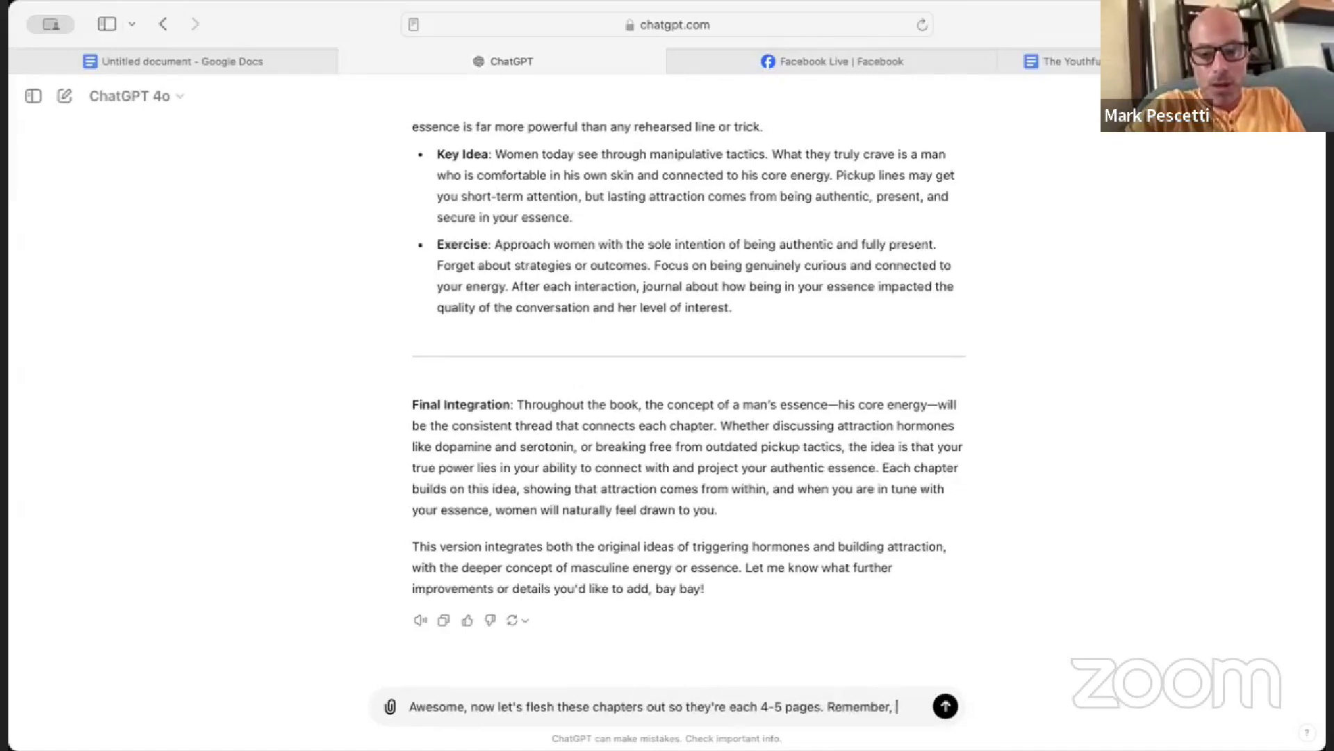
text(I want the last se)
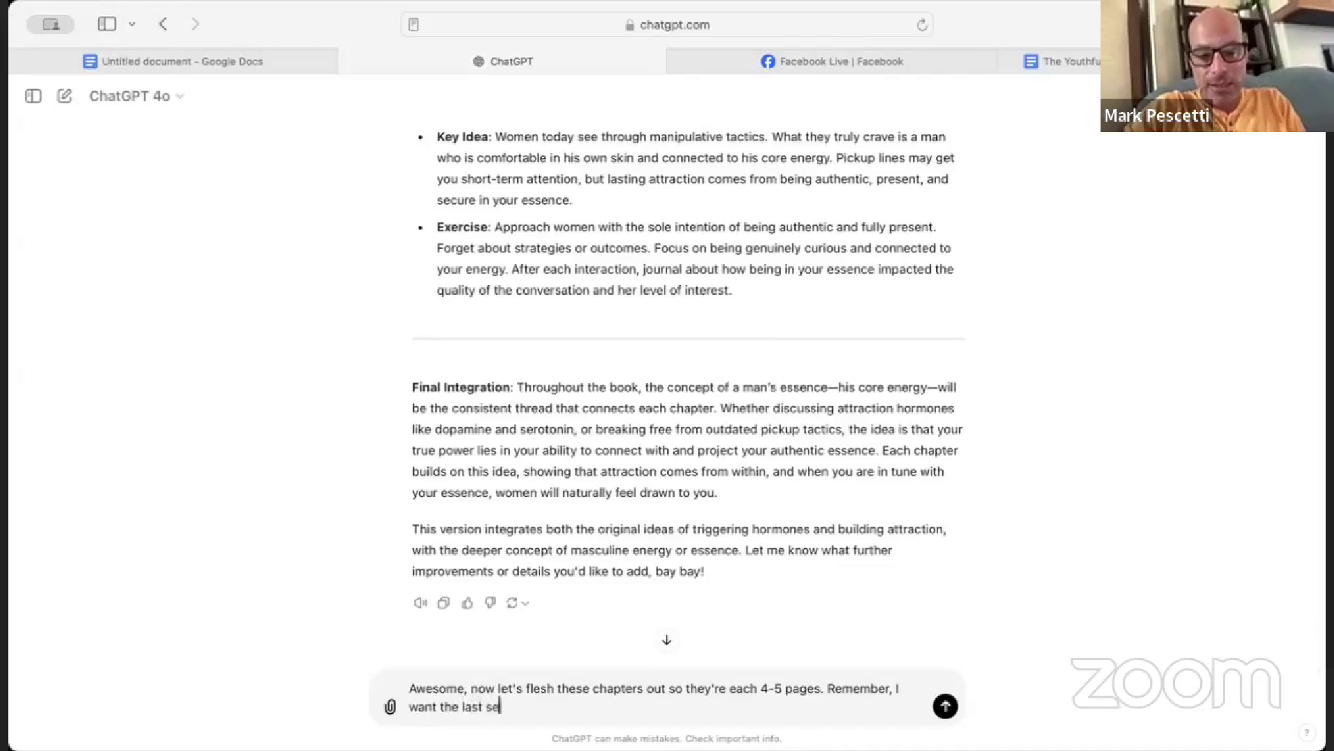
text(ction to be more work)
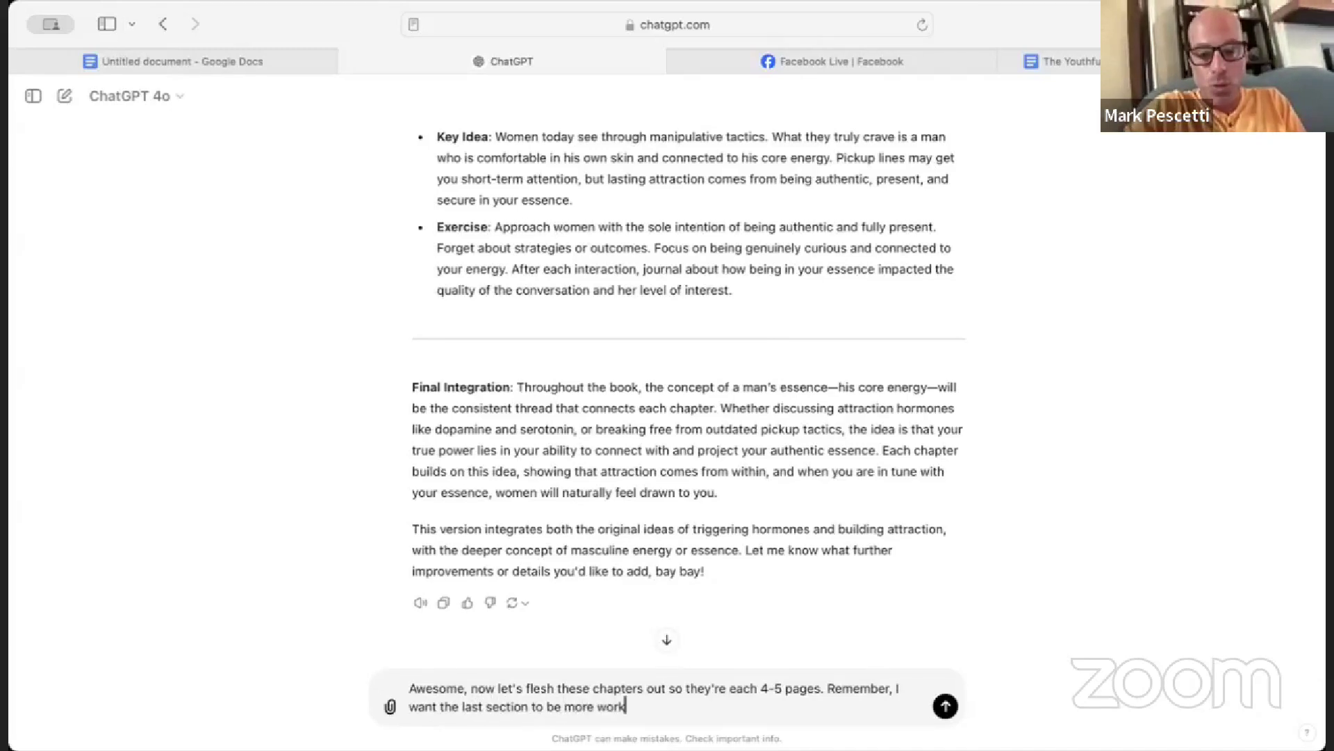
text(book like.)
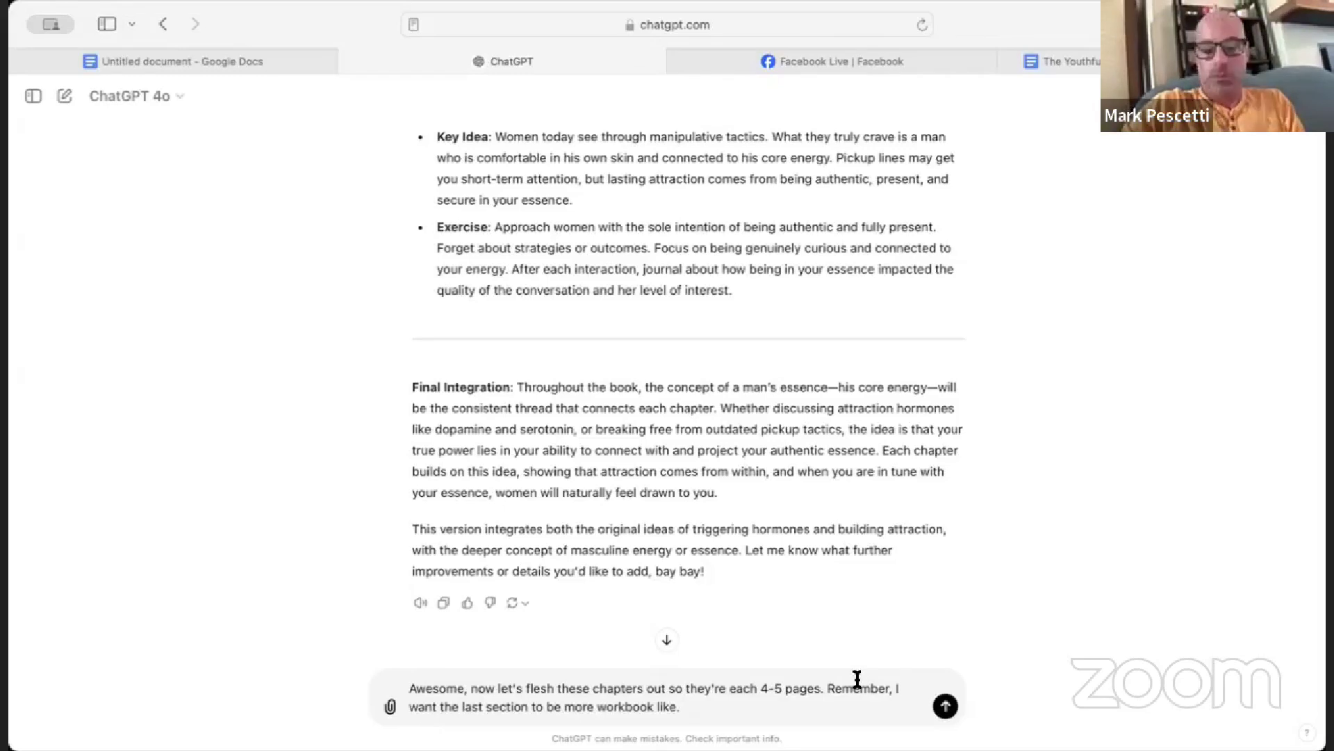
Add to the message "It's also super important to constantly contrast GAME from being connected to your own magnetic essence that women feel.".
text(It's also supe)
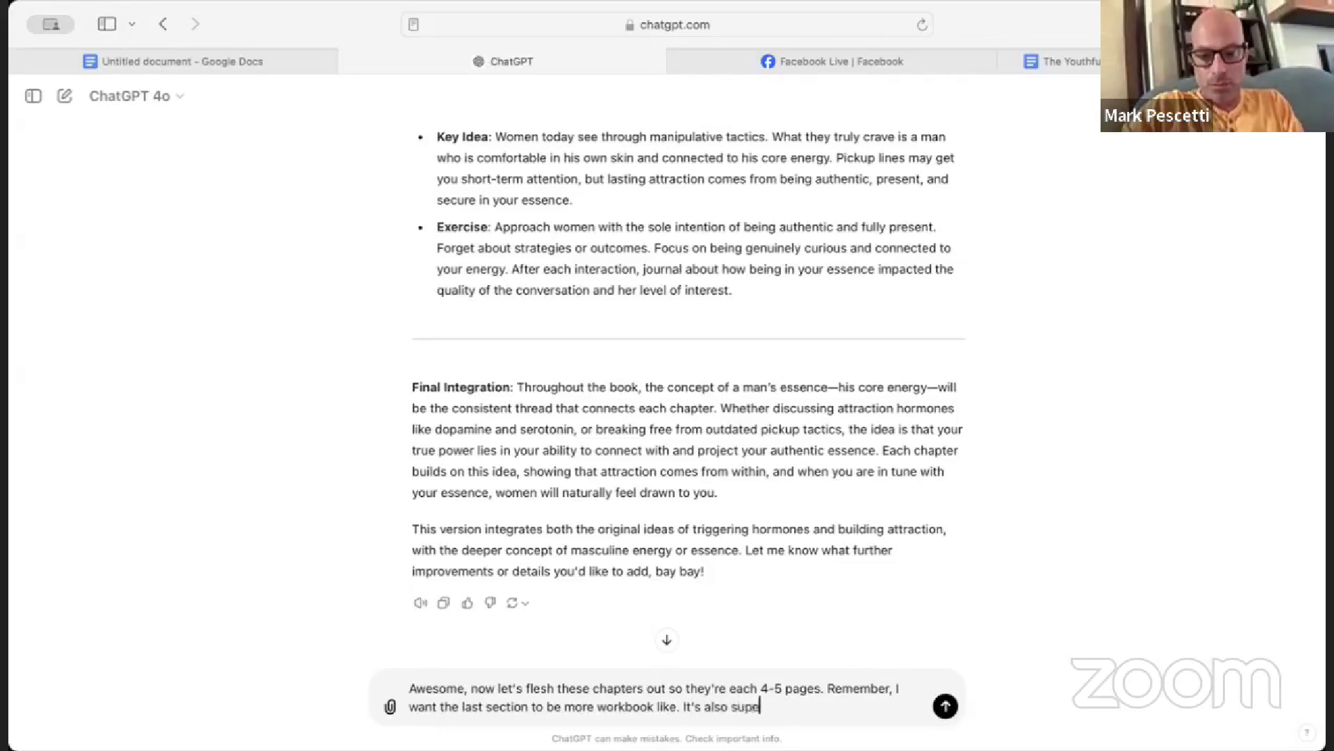
text(r important to const)
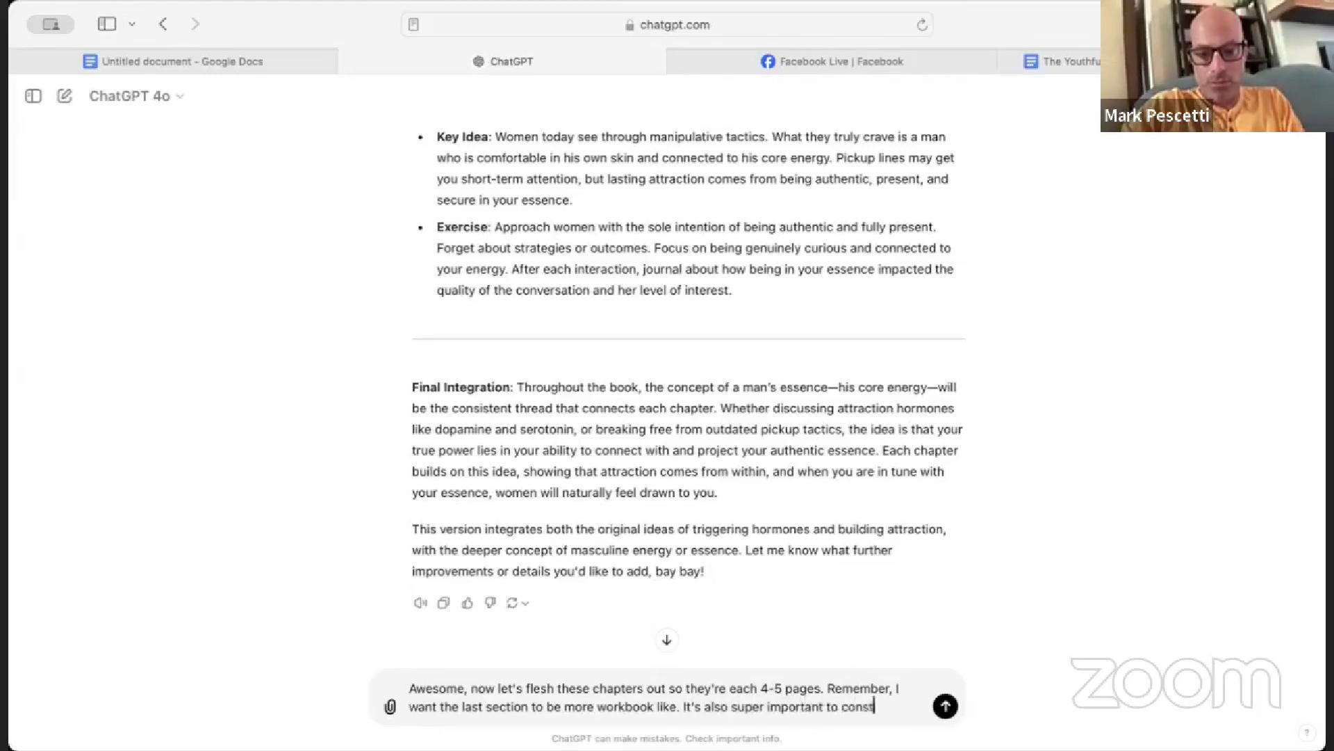
text(antly contrast)
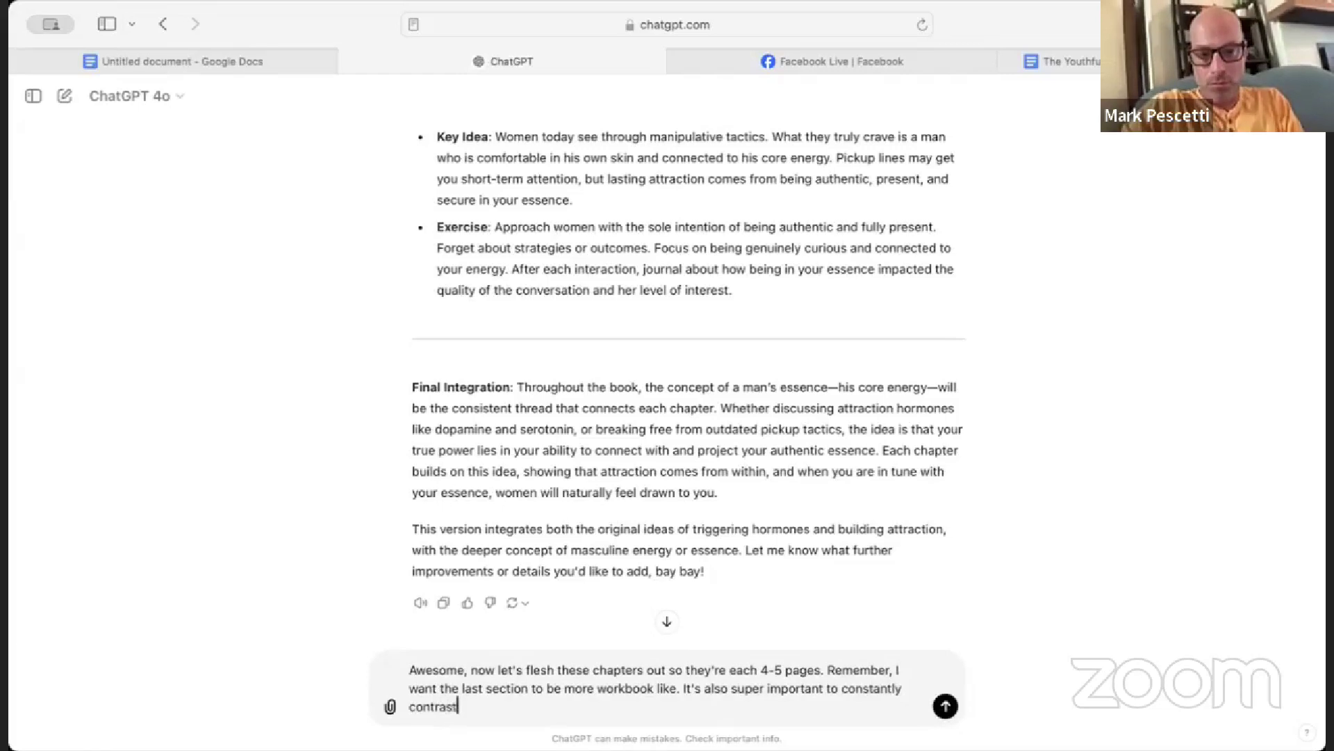
text( GAME from )
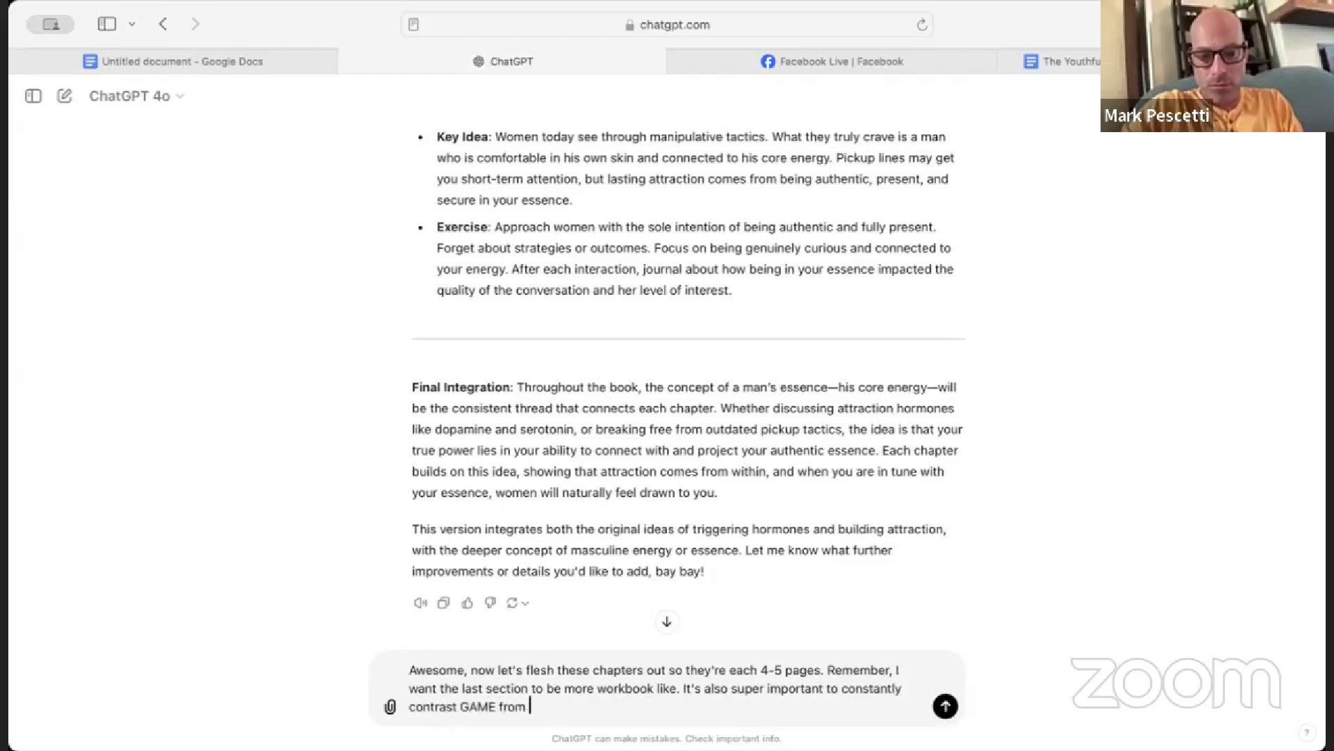
text(being conne)
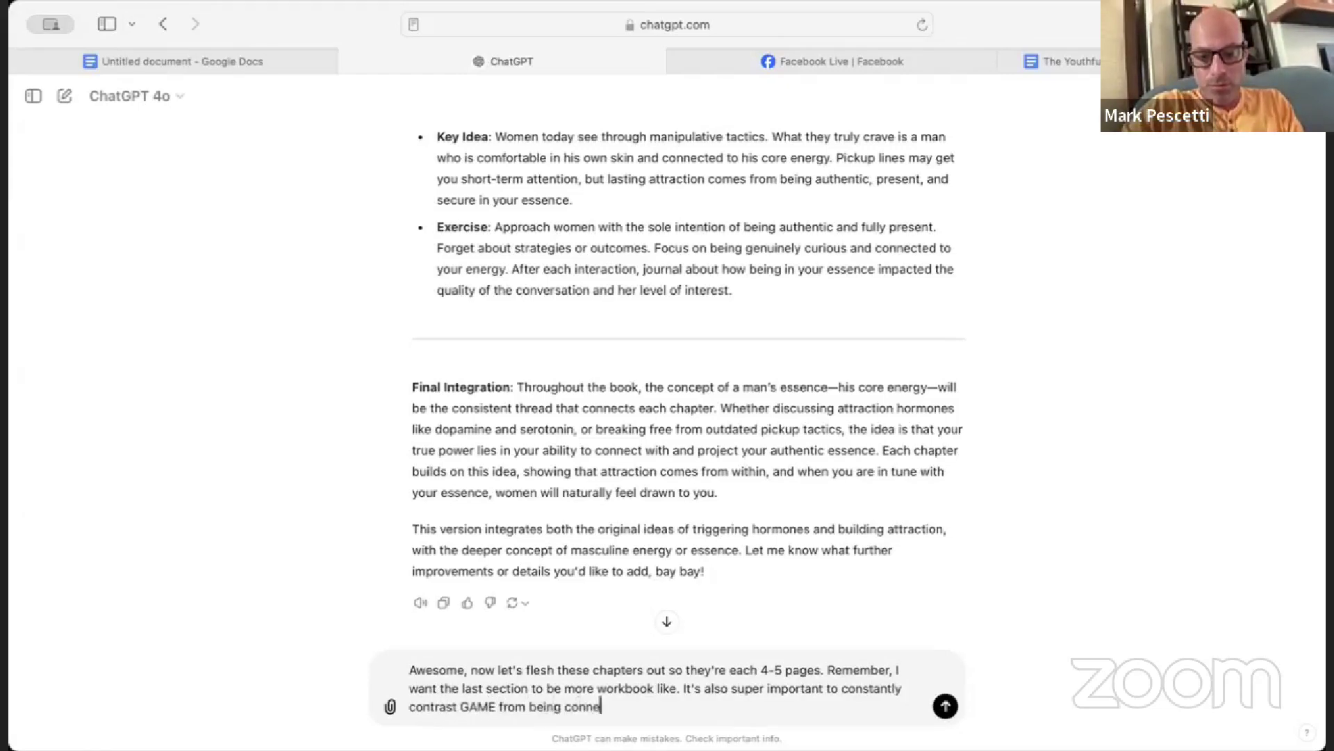
text(cted to your own ma)
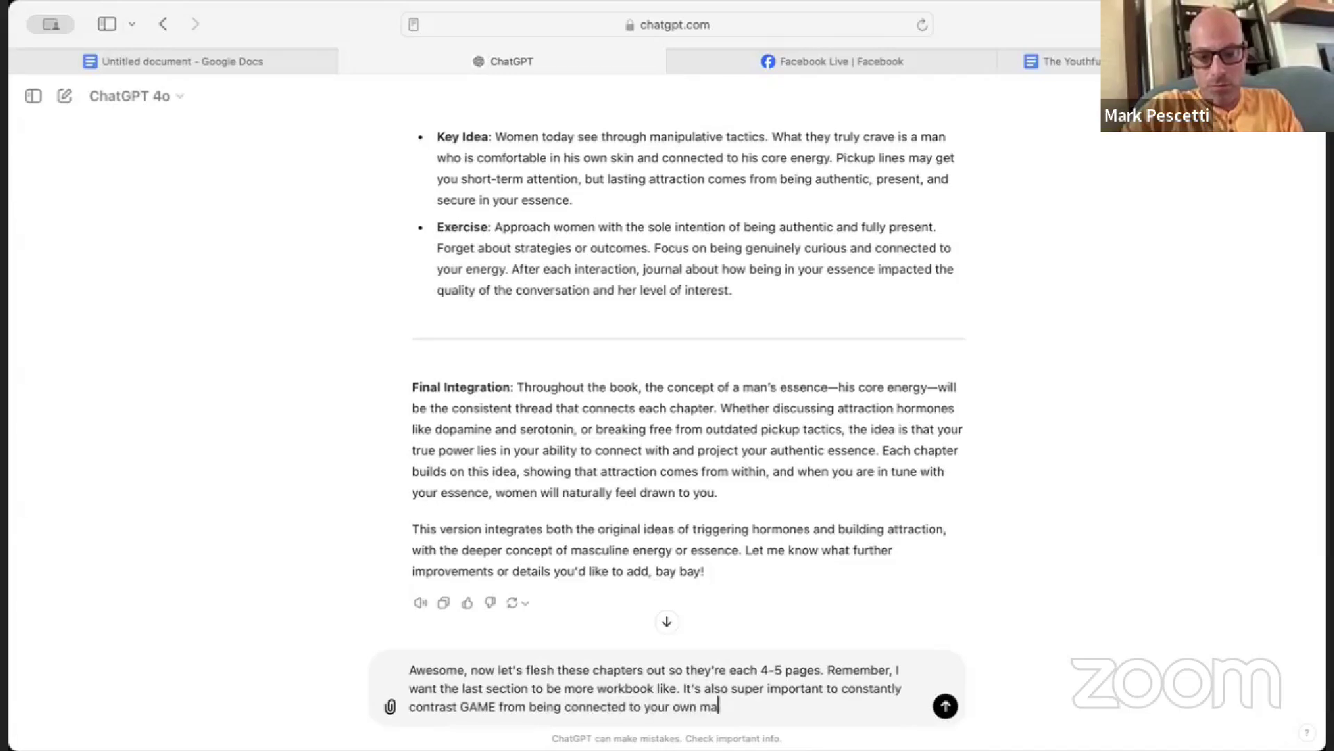
text(gnetic e)
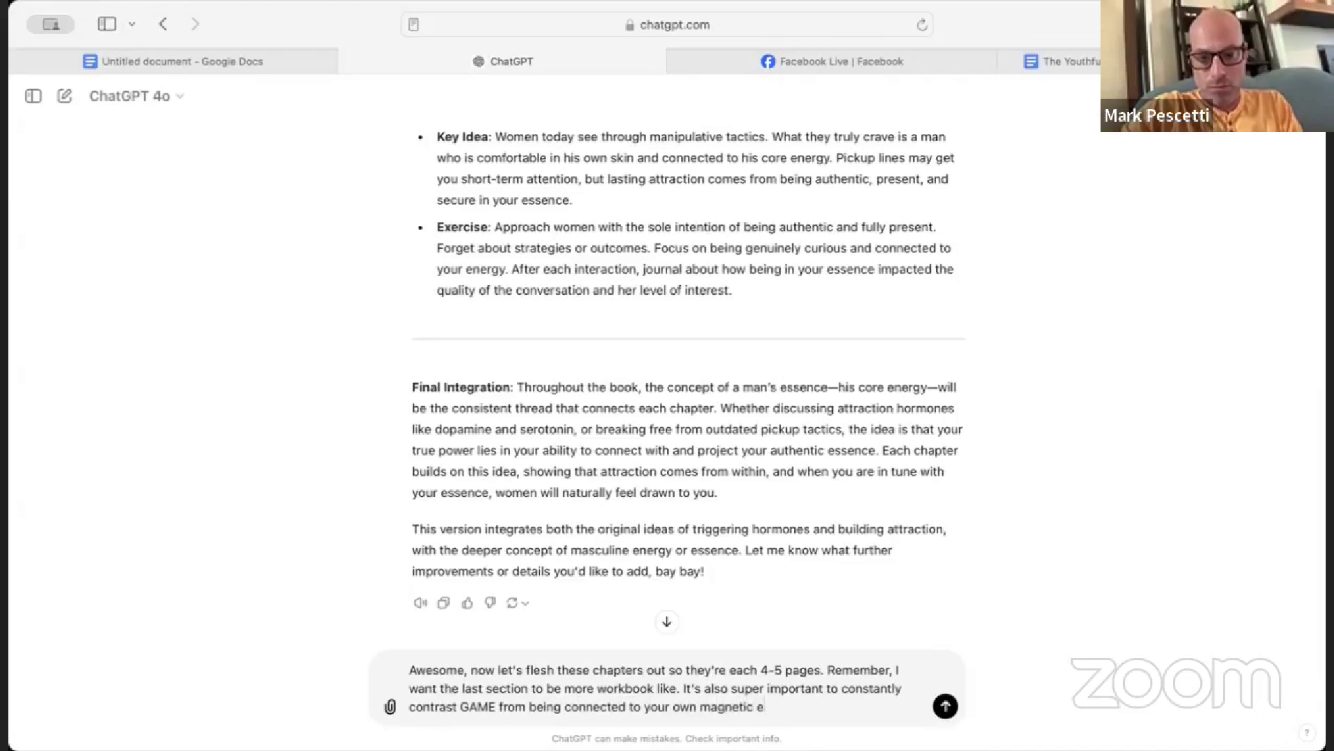
text(ssence that women feel.)
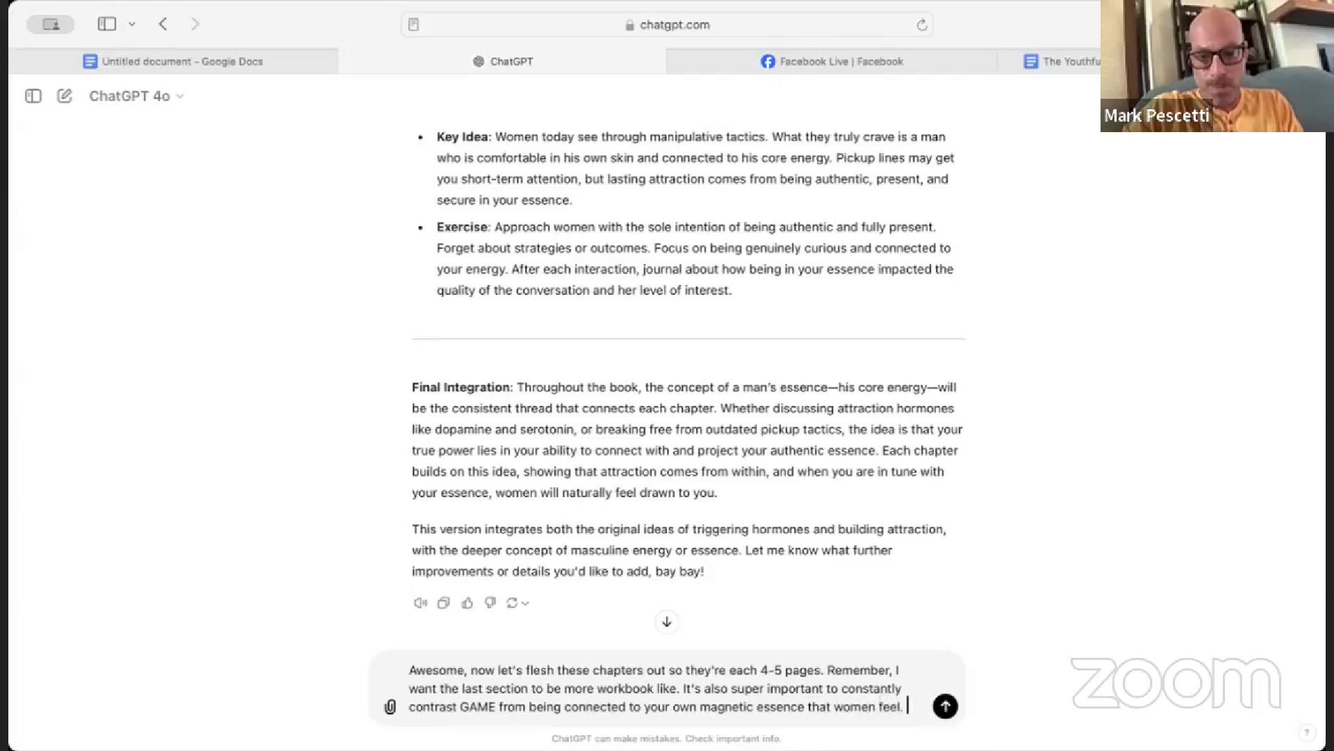
Start a new paragraph reading "For instance, in the dopamine chapter... really dive into the associative patterns that occur when YOU trigger the dopamine.".
key(shift+Return)
key(shift+Return)
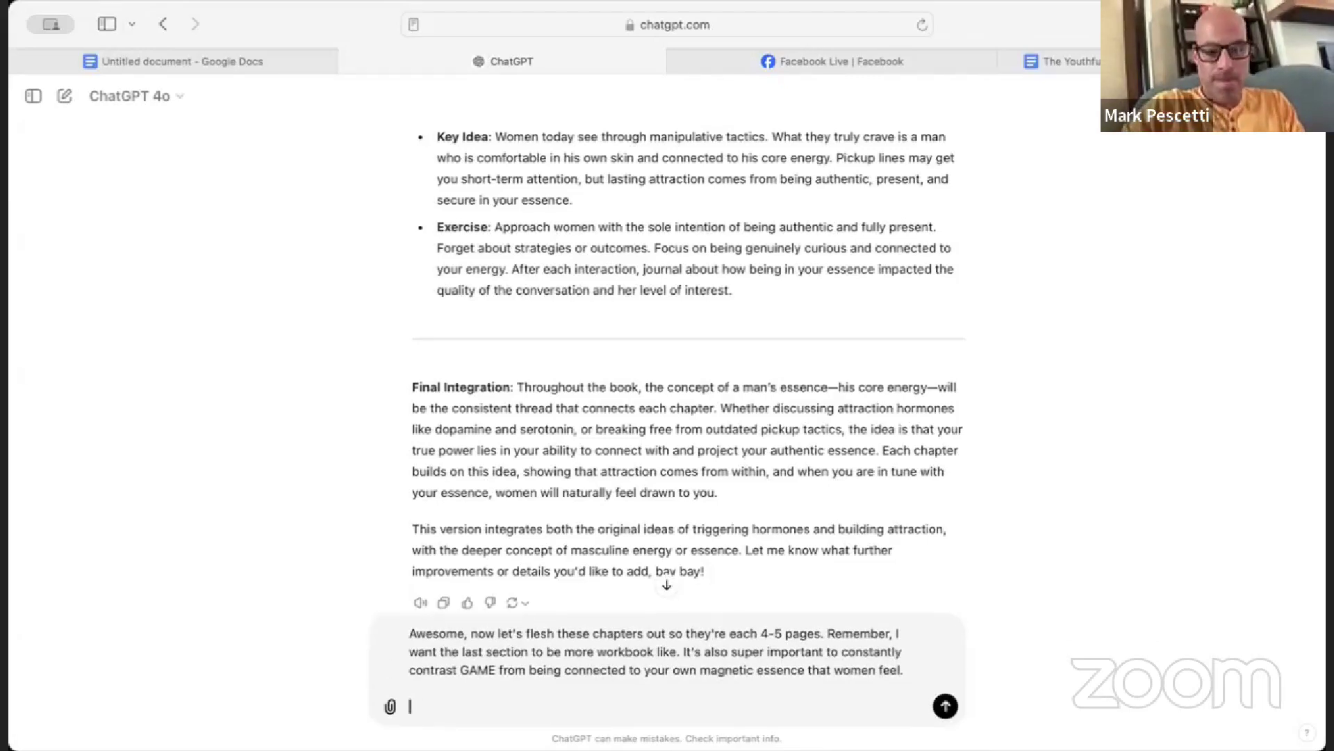
text(For instance,)
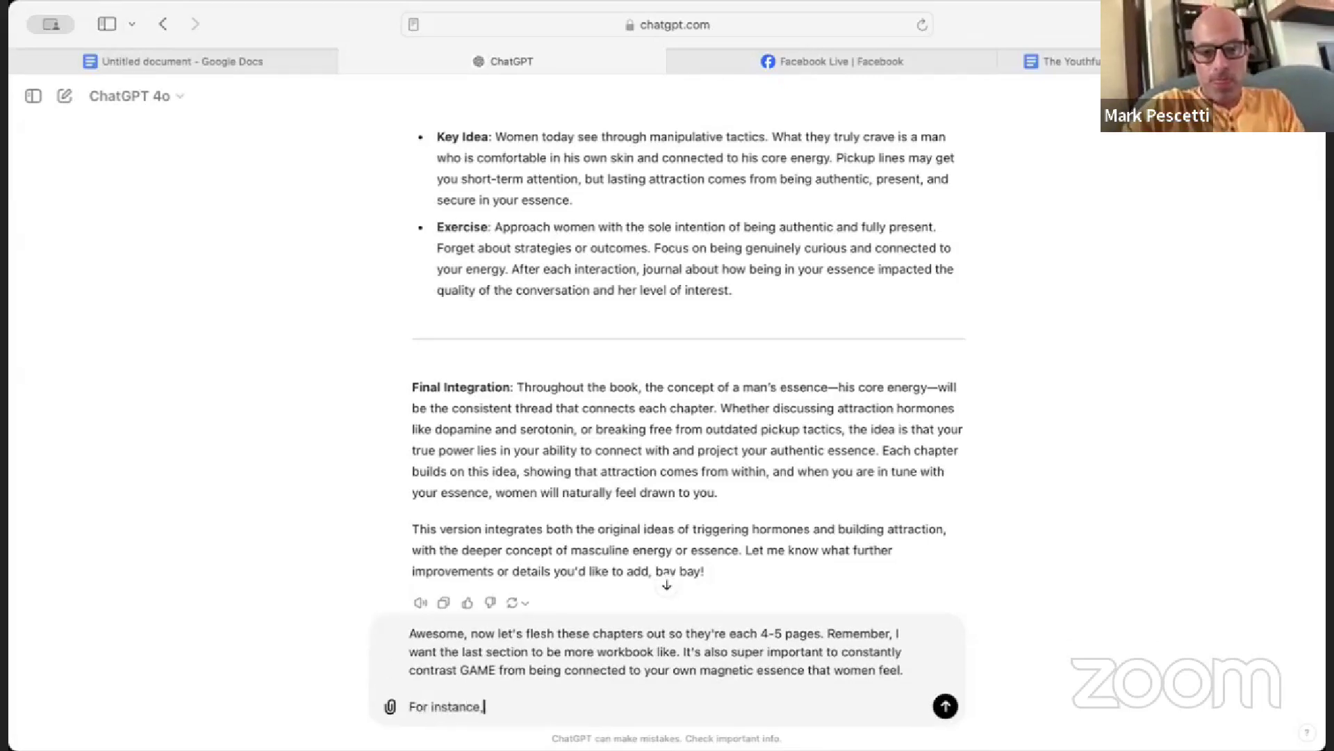
text( in the dopamine chapter)
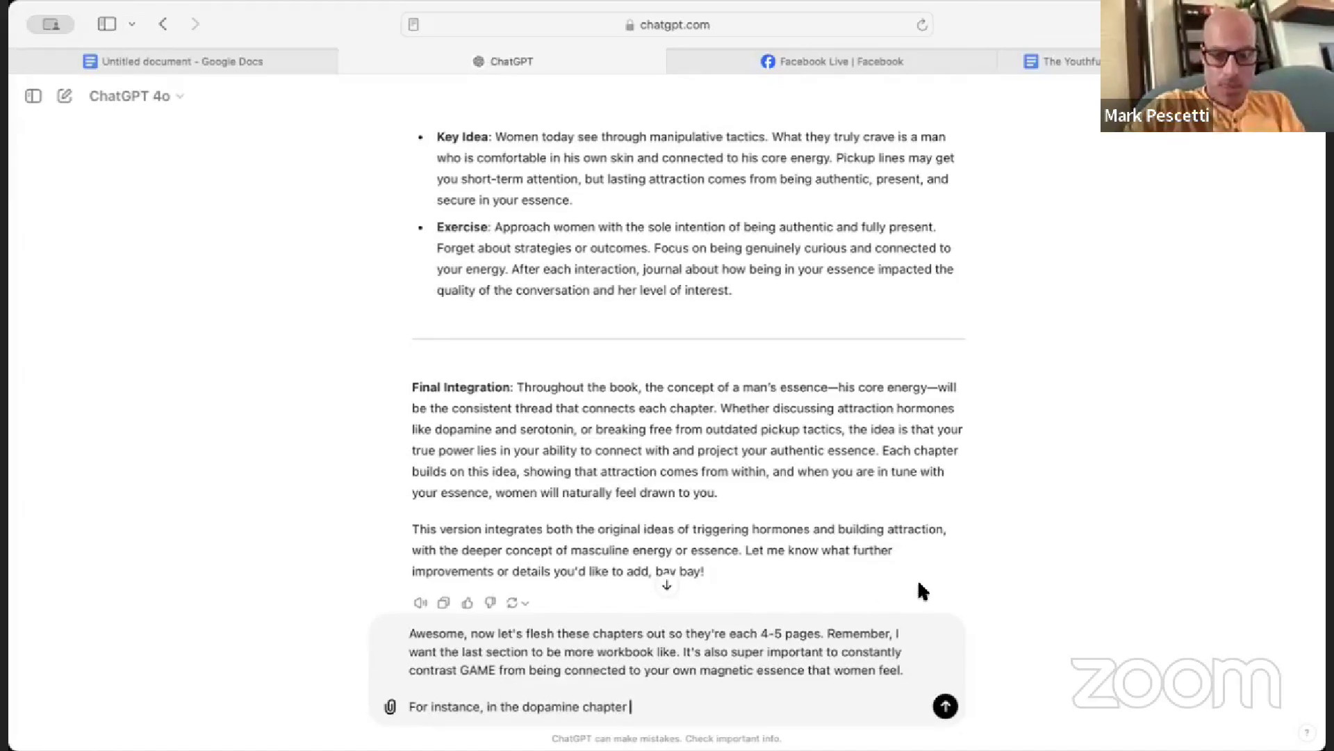
key(BackSpace)
text(... )
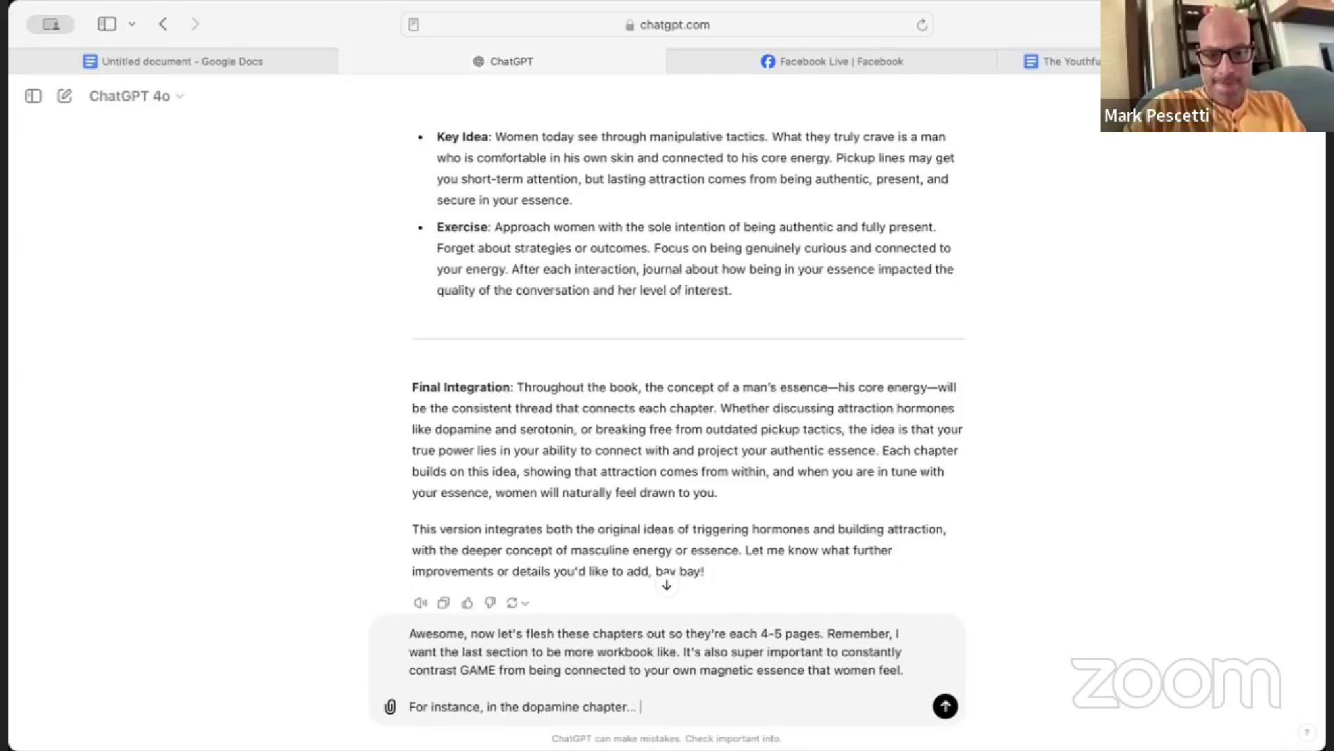
text(rea)
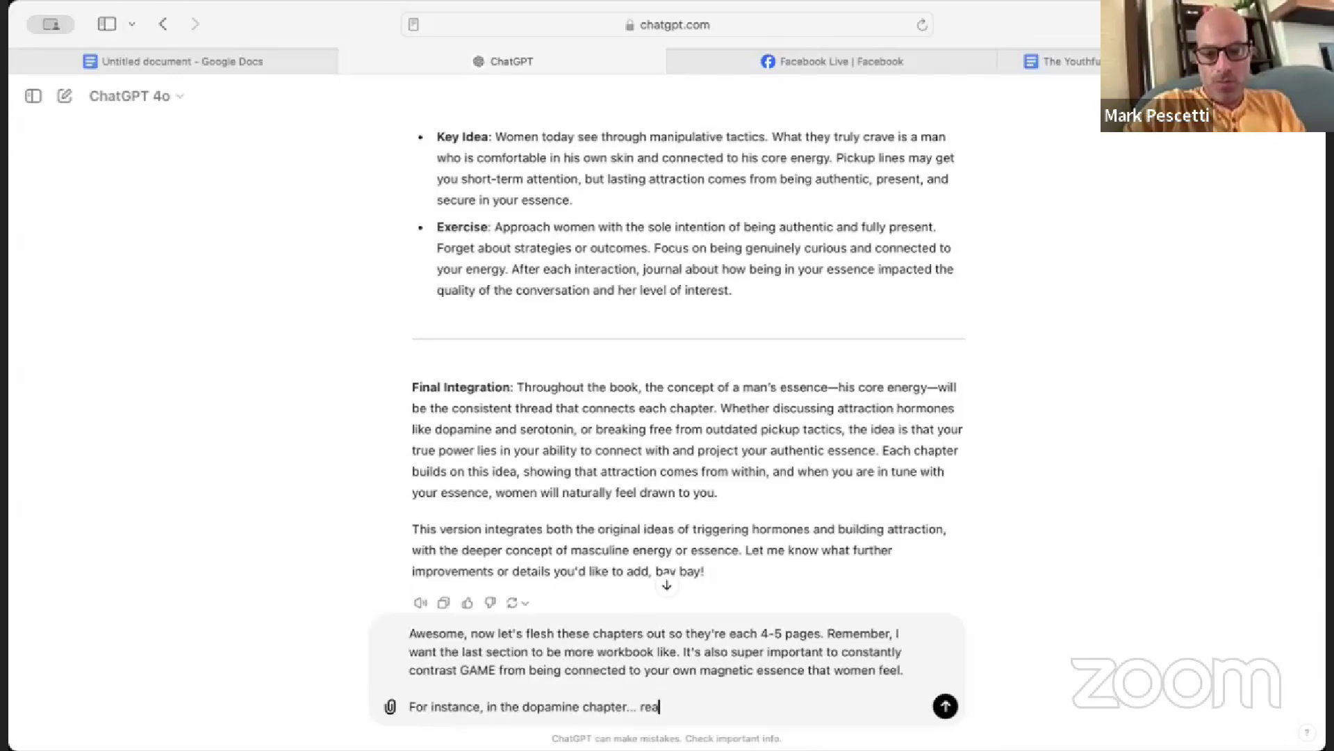
text(lly dive into the)
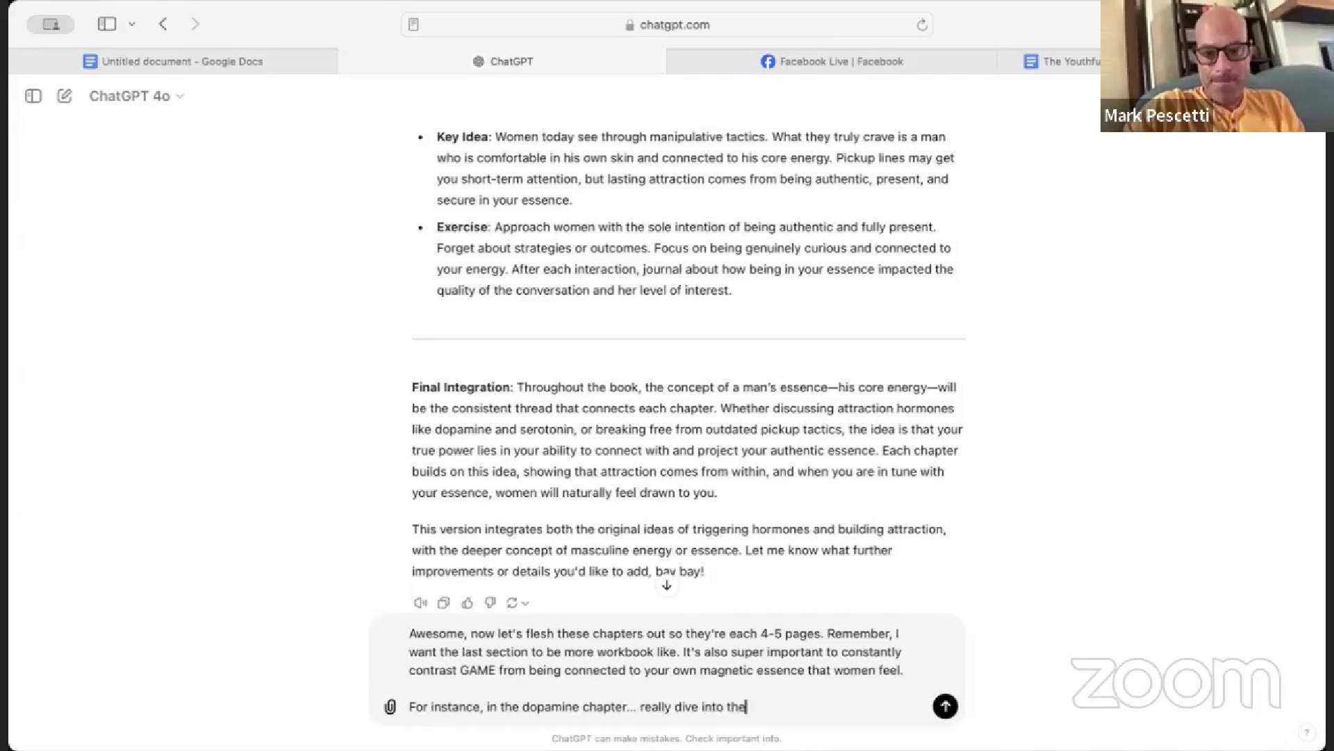
text( associative )
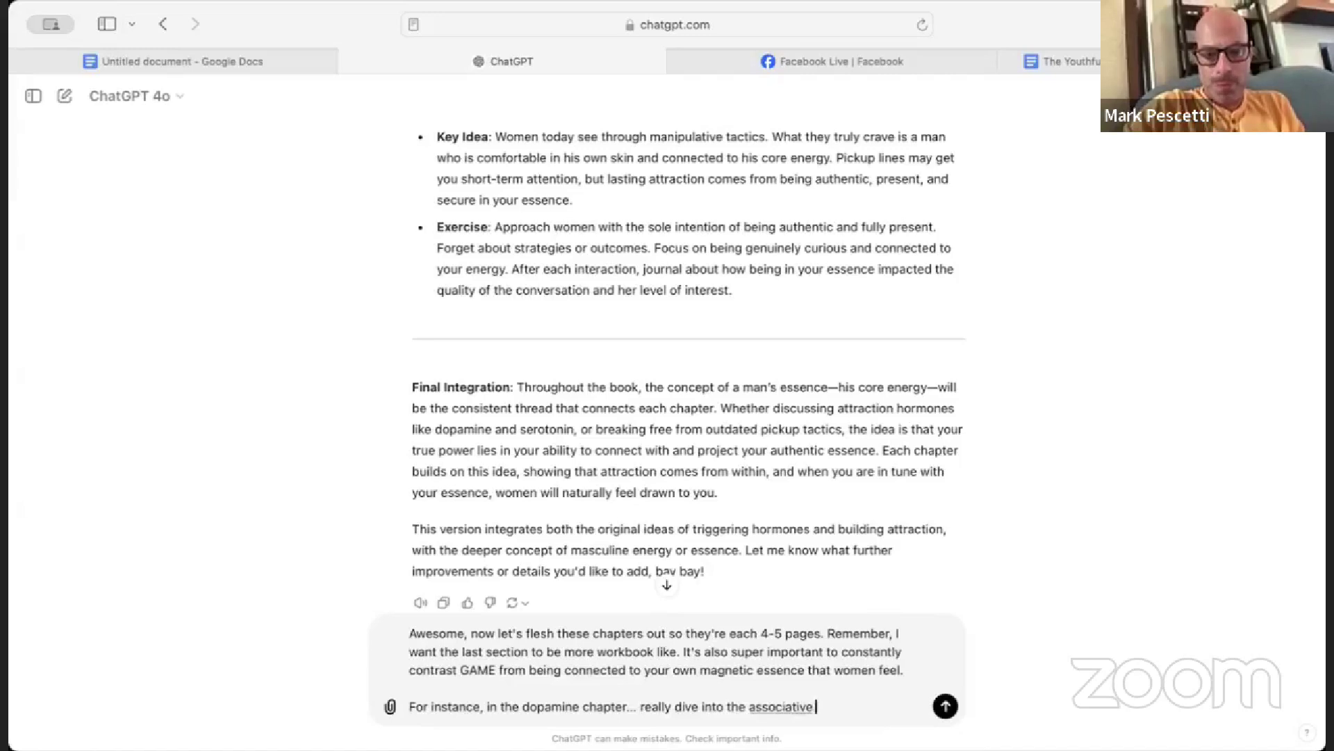
text(patterns )
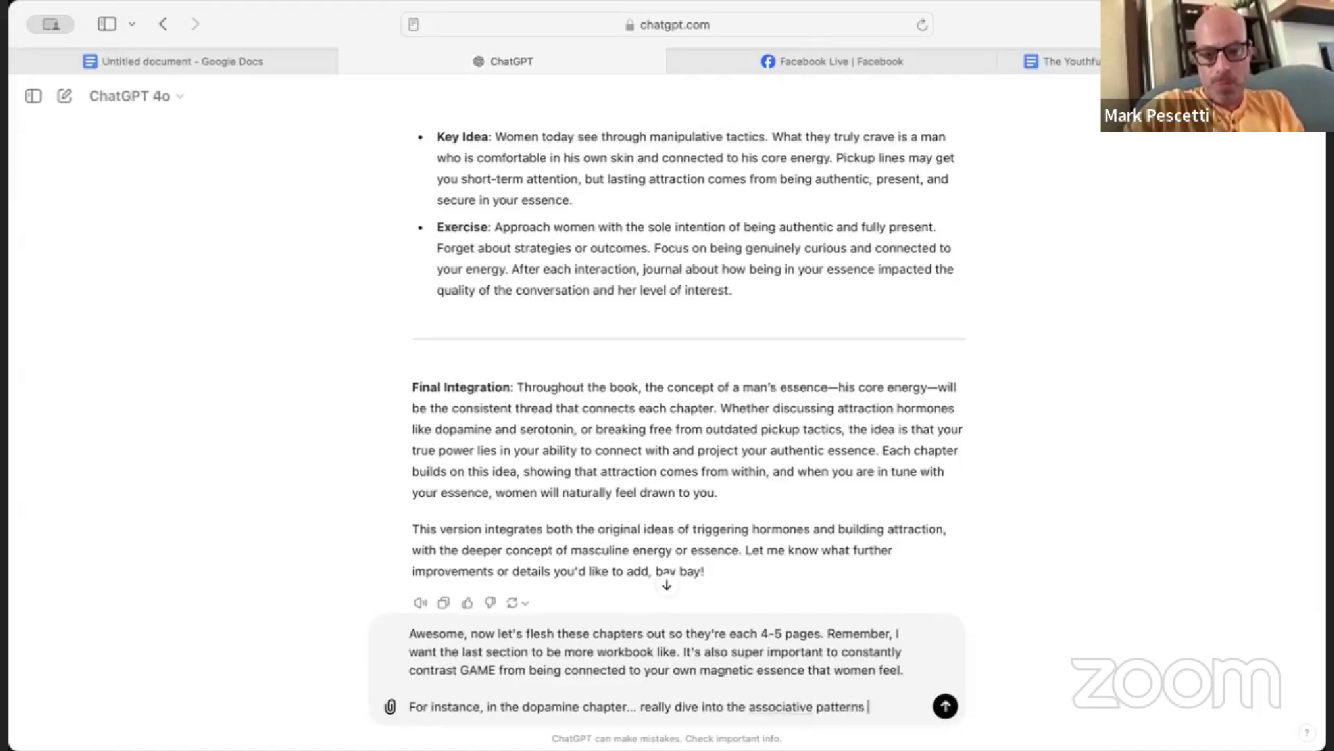
text(that occur when)
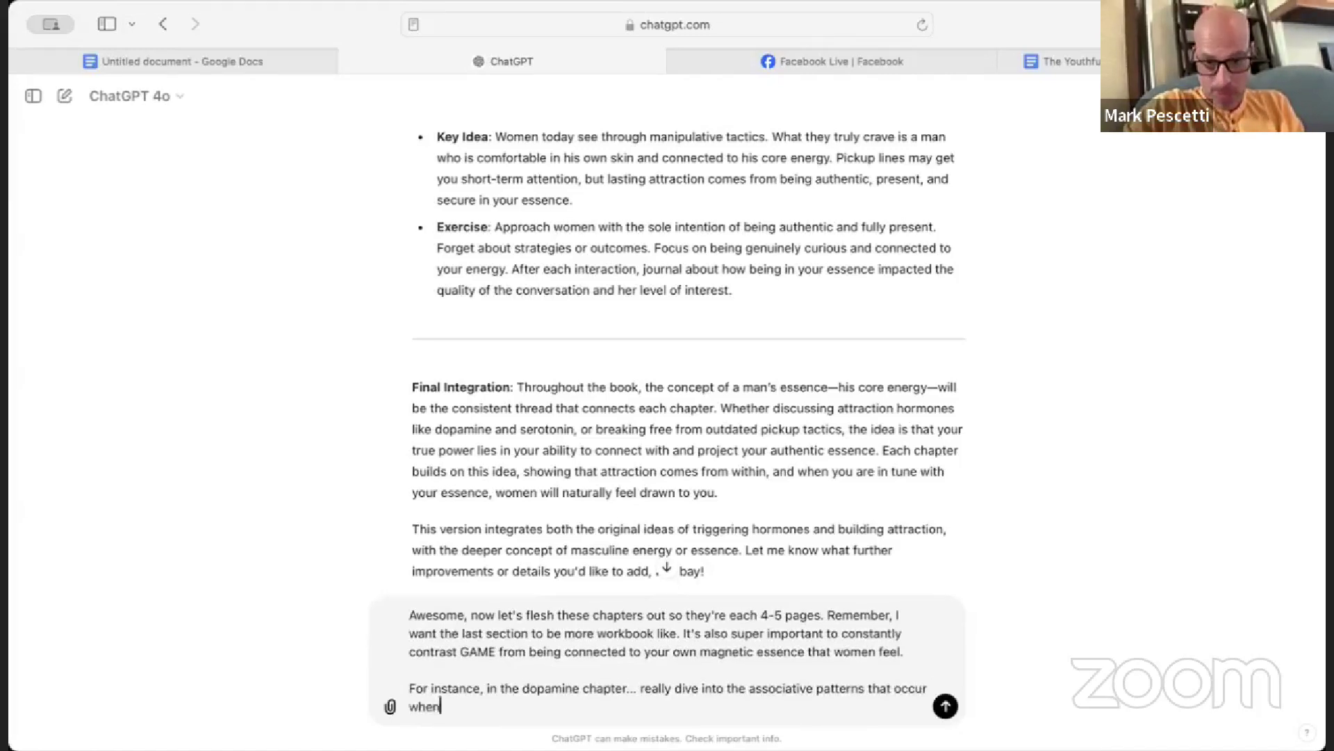
text( YOU trigger )
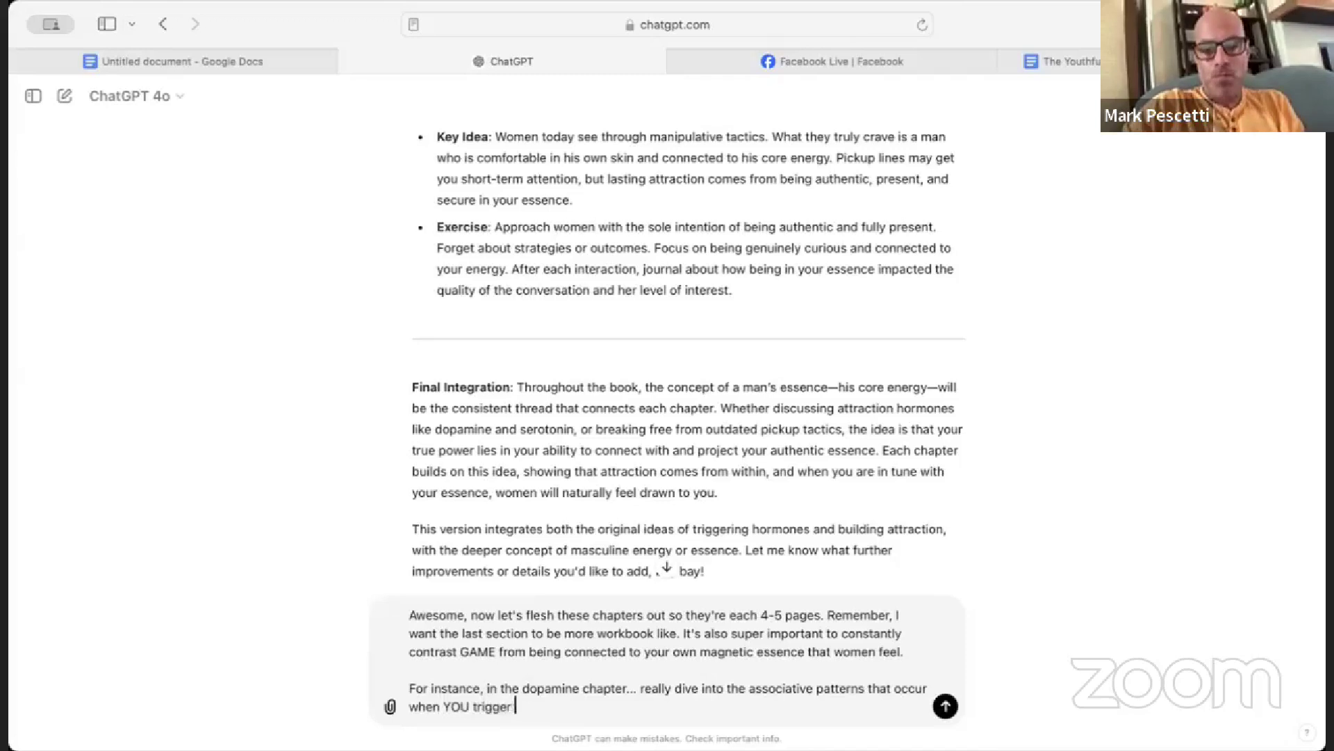
text(the dopamine. ")
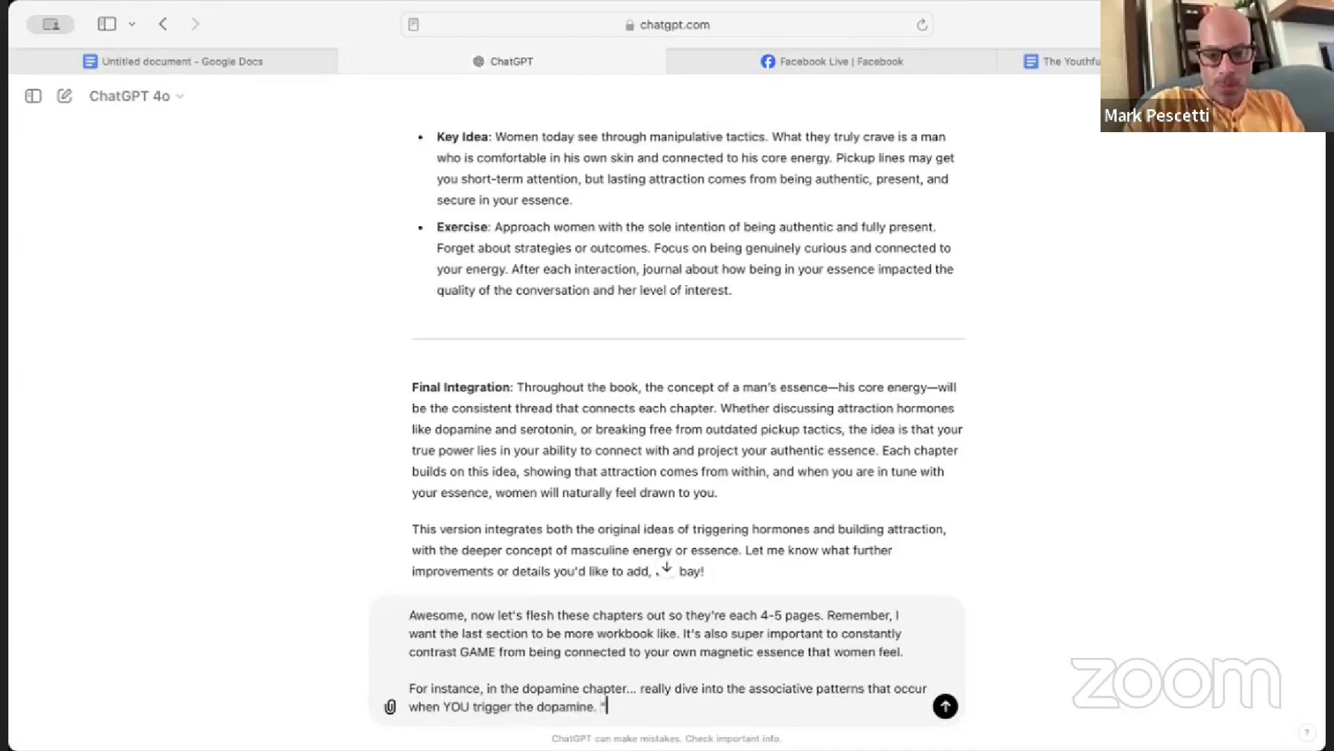
Continue the dopamine paragraph with the quoted phrase "She keeps coming back for more" followed by "is the sentiment, but it".
text(She keeps co)
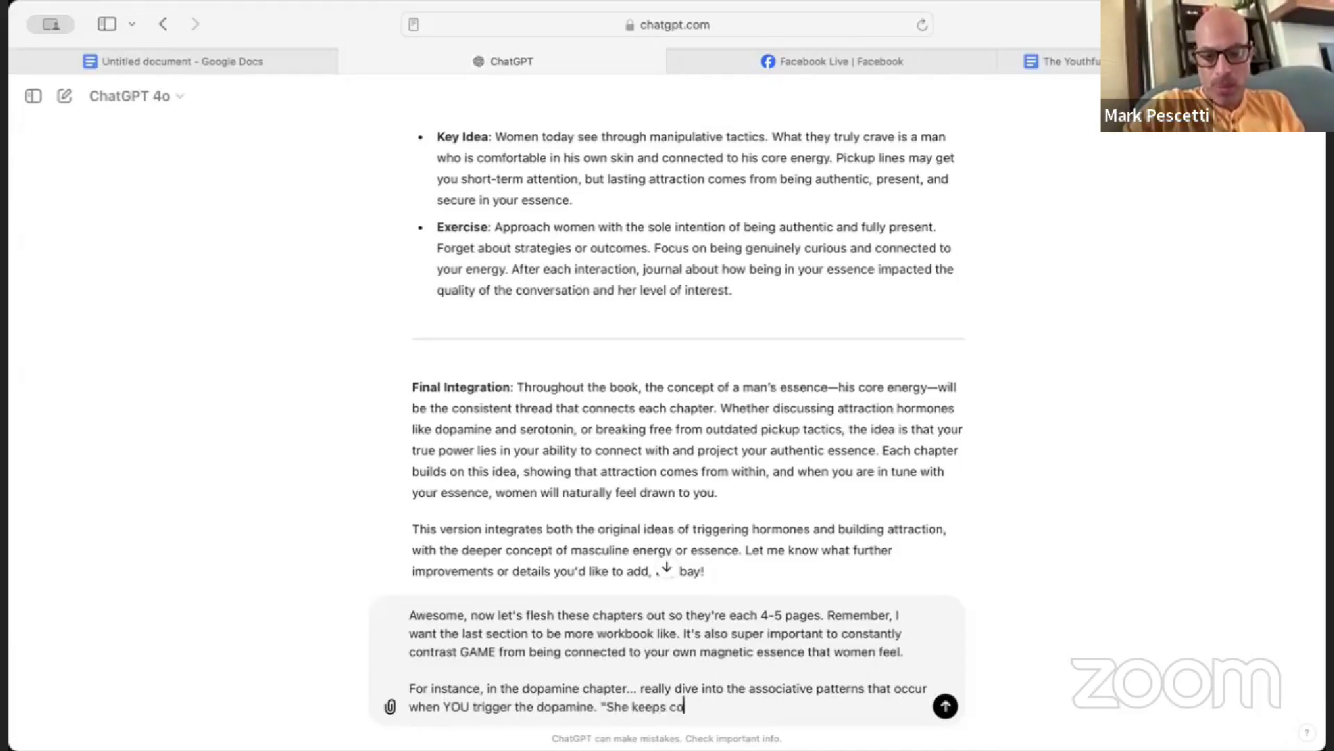
text(ming back for more)
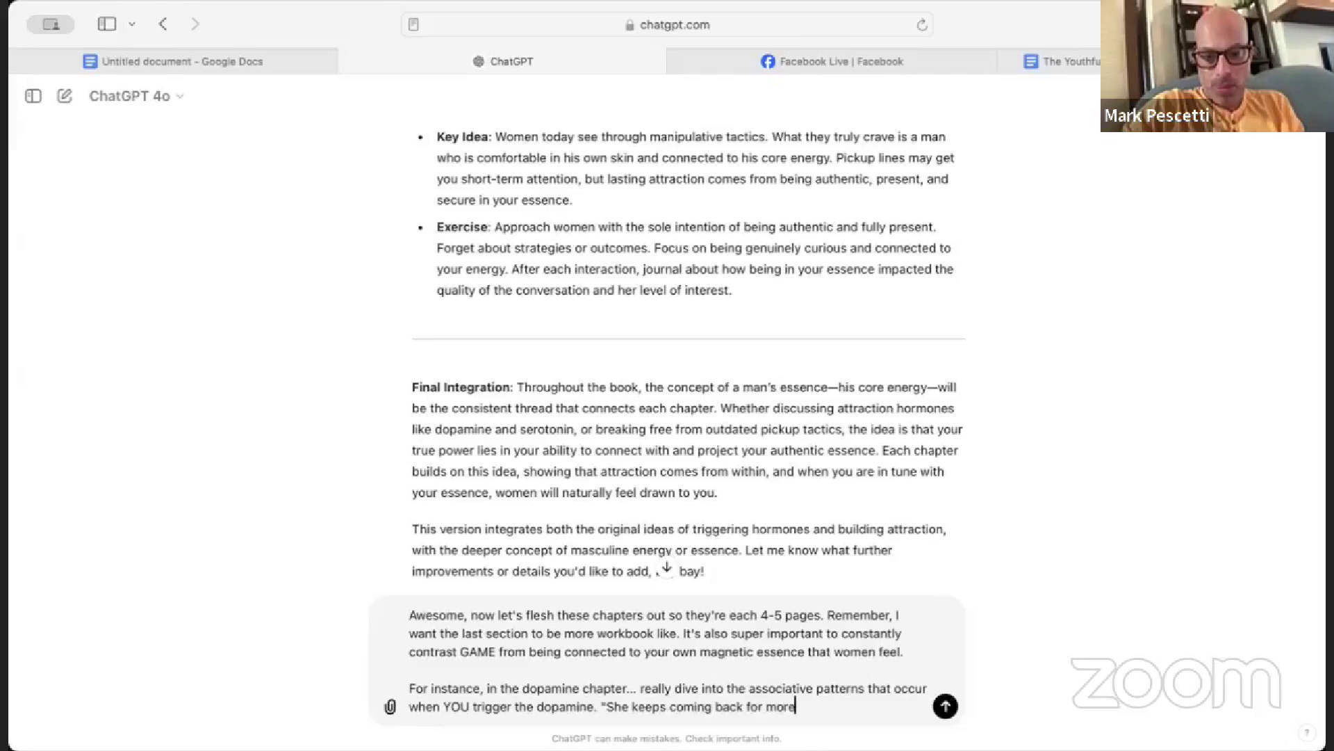
text(.")
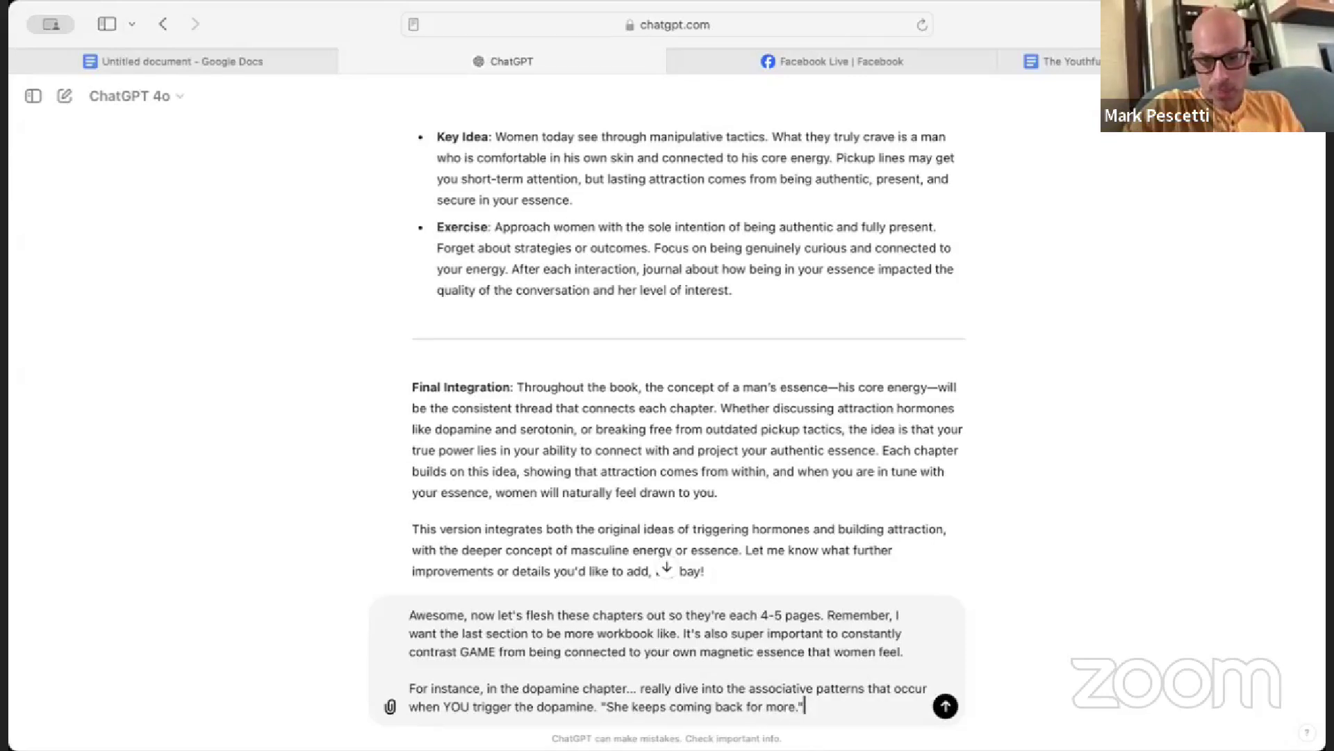
key(BackSpace)
key(BackSpace)
text(" is the)
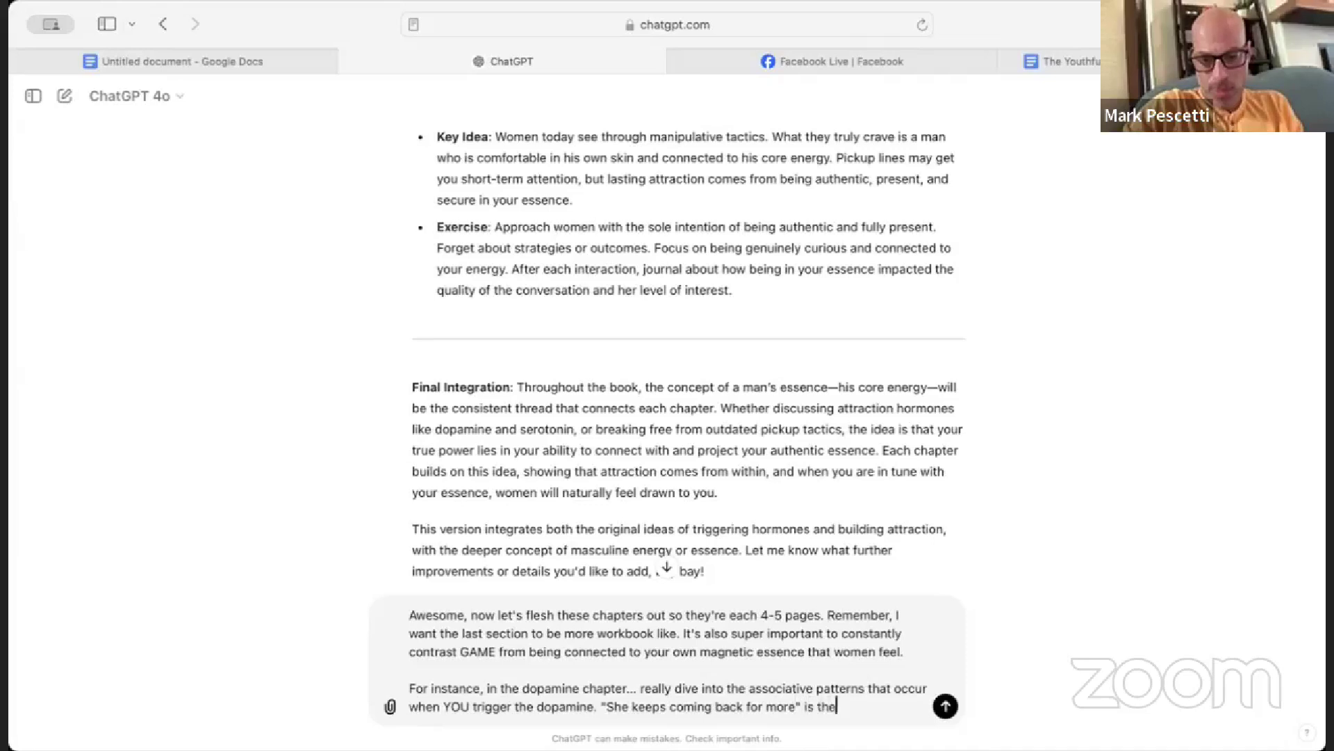
text( sentiment, but it nee)
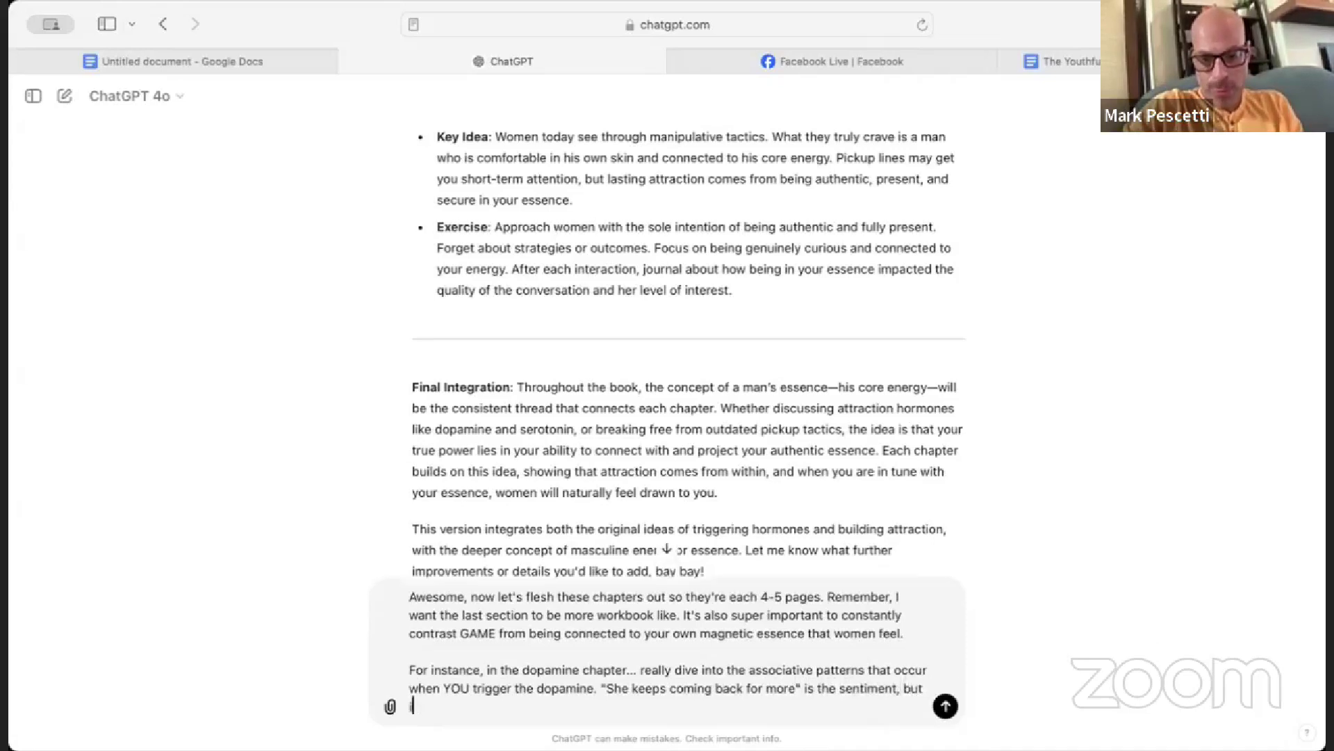
Extend the sentence with "needs to be mixed with authenticity and connecting with what women want, not what".
text(ds to be mix)
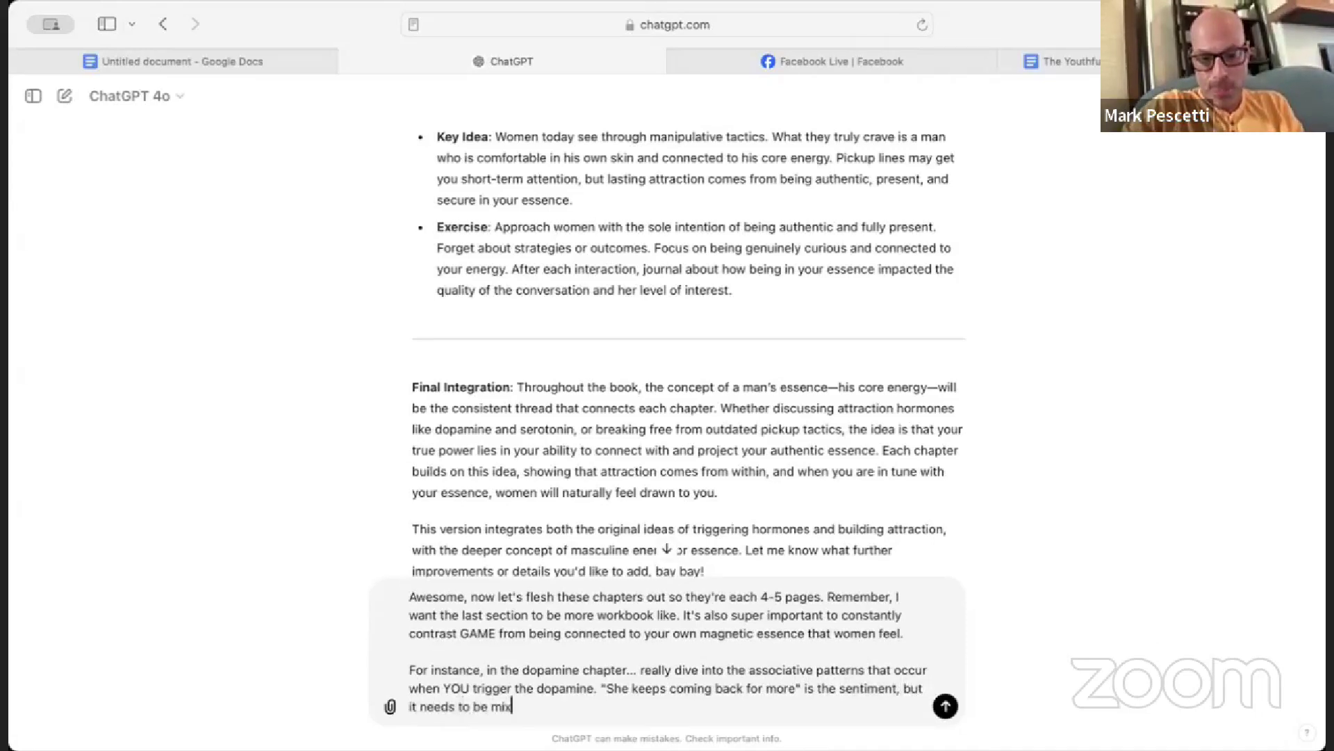
text(ed with )
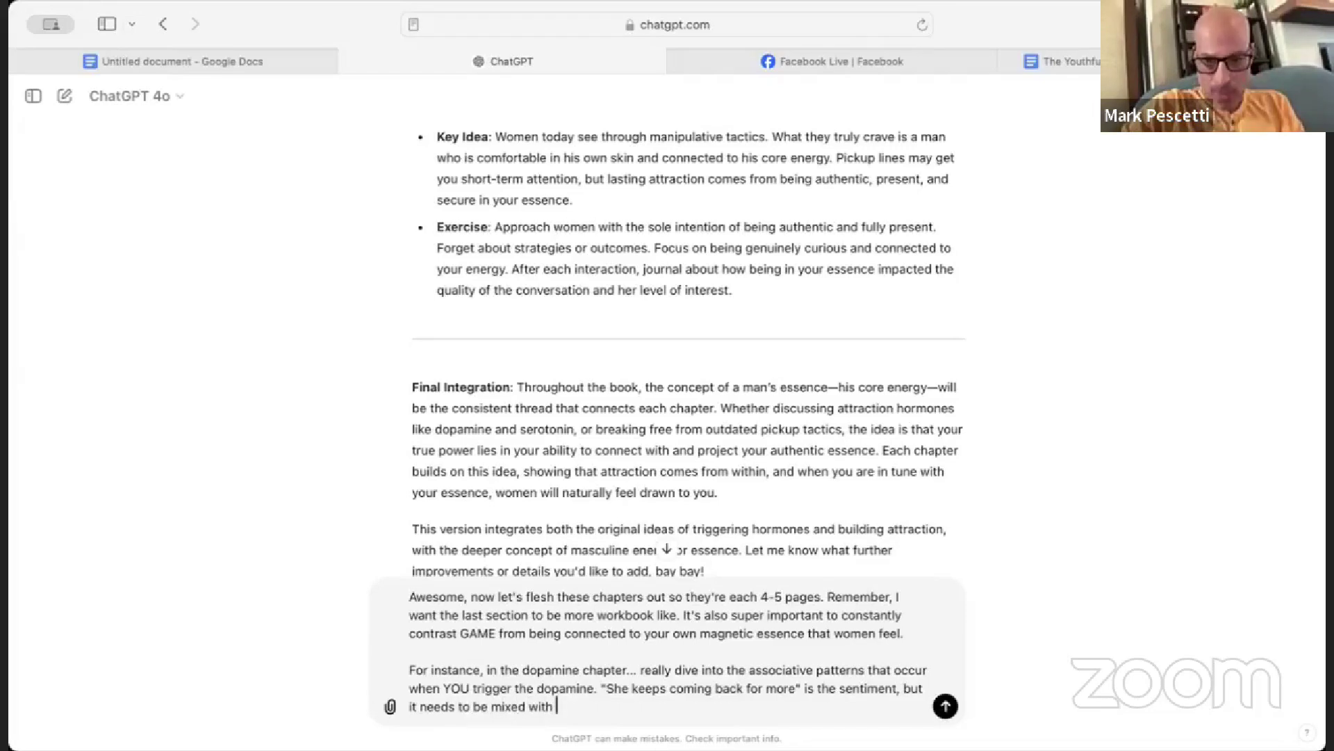
text(authent)
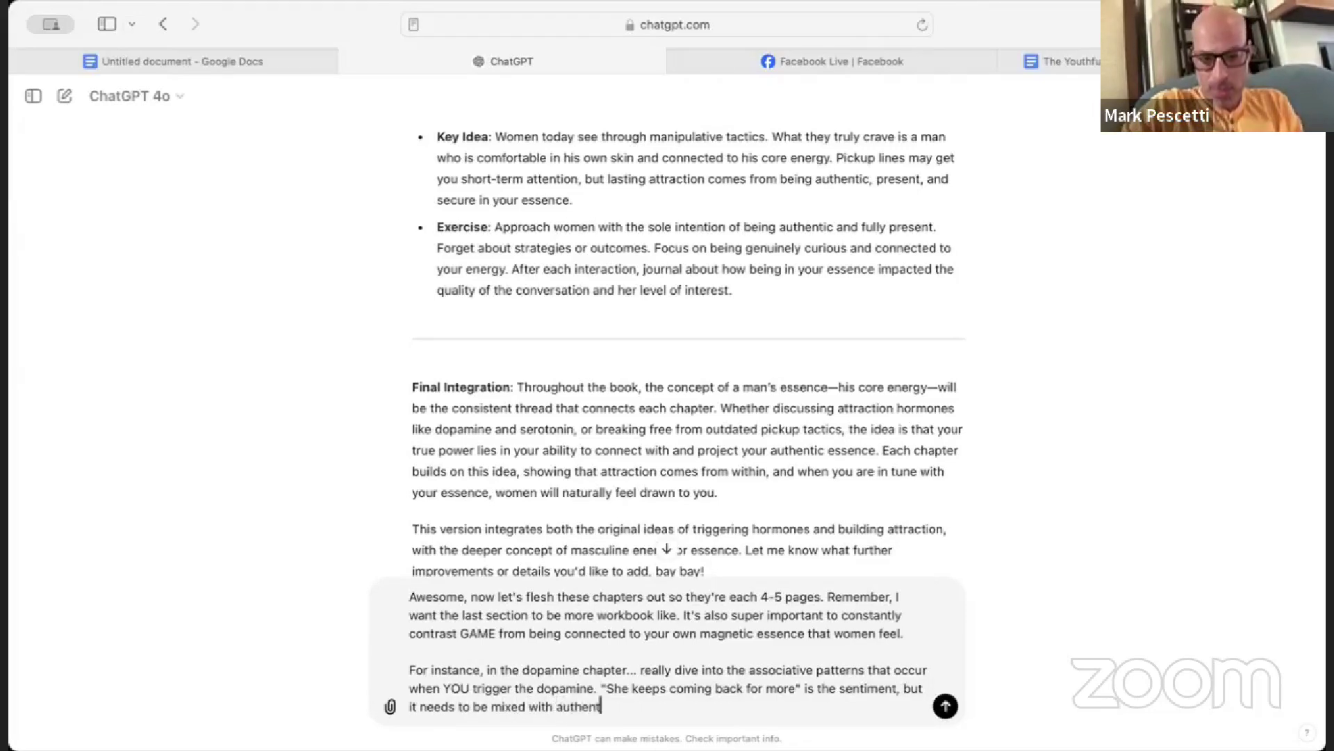
text(icity and )
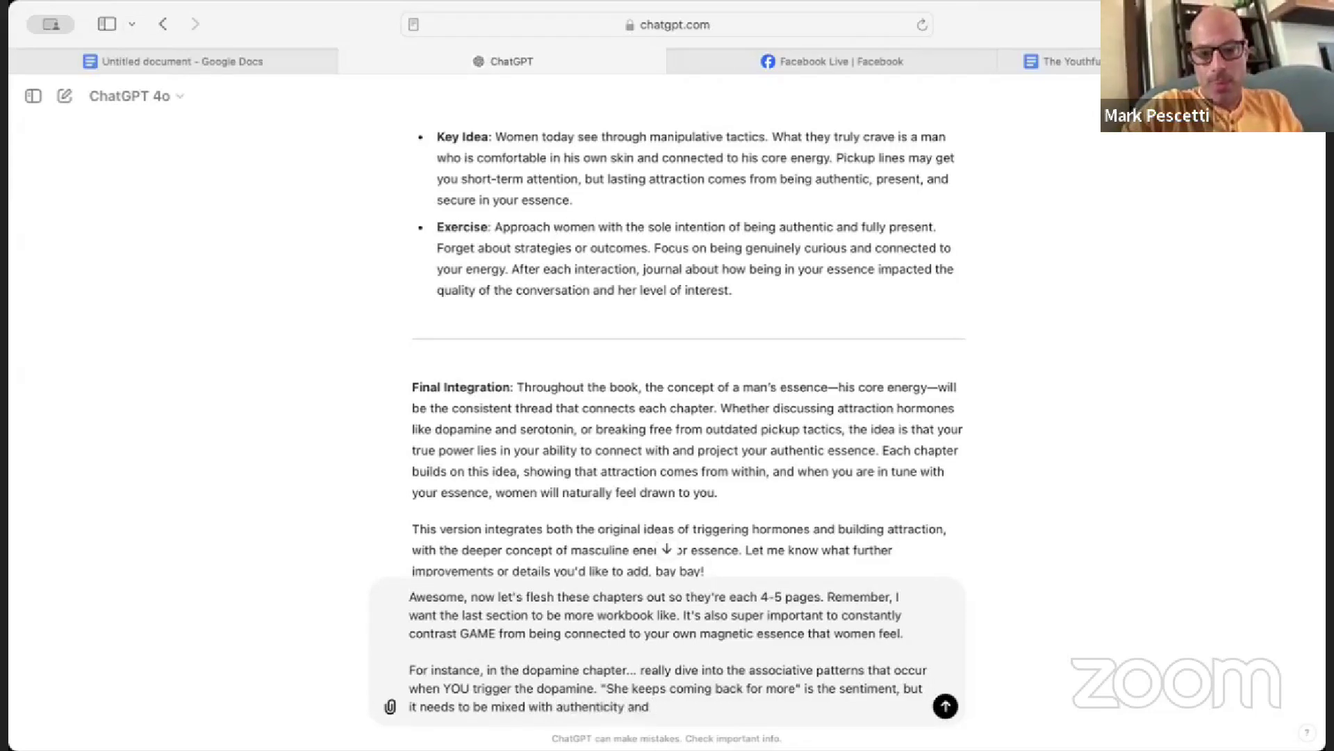
text(connecte)
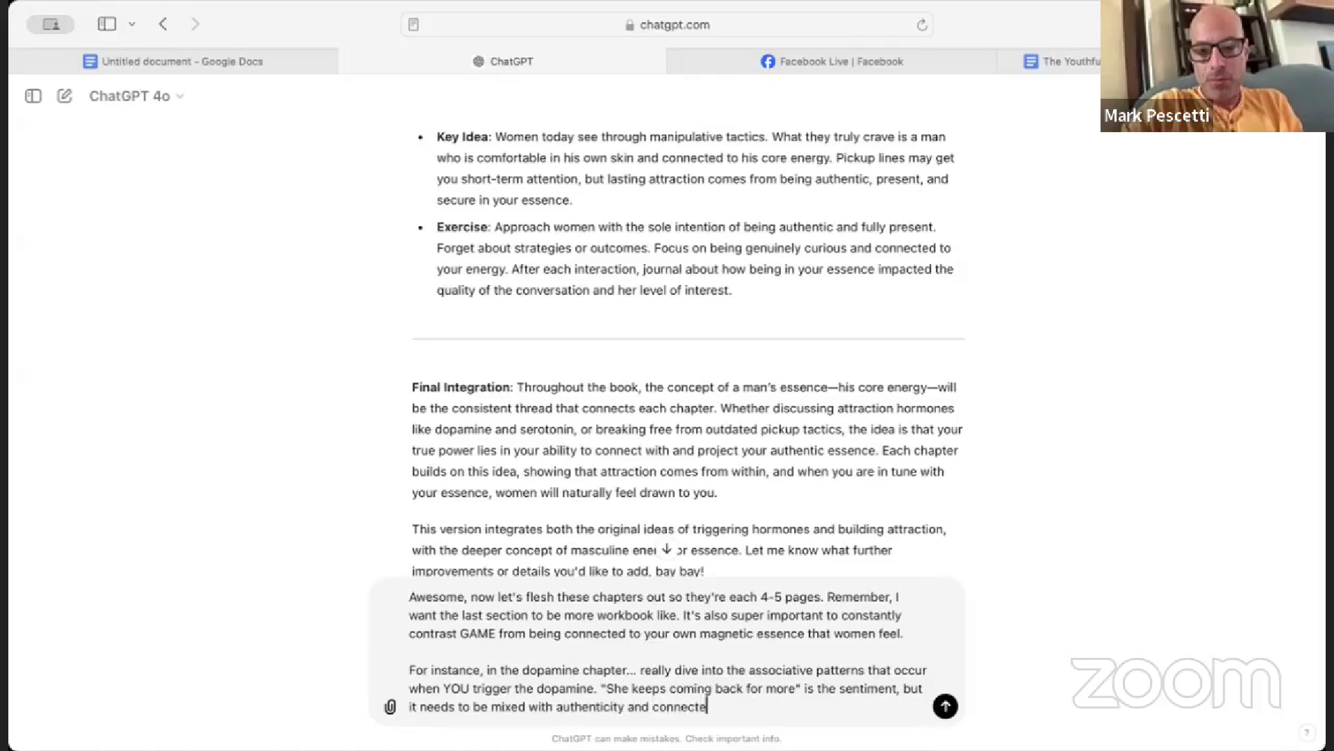
key(BackSpace)
text(ing with w)
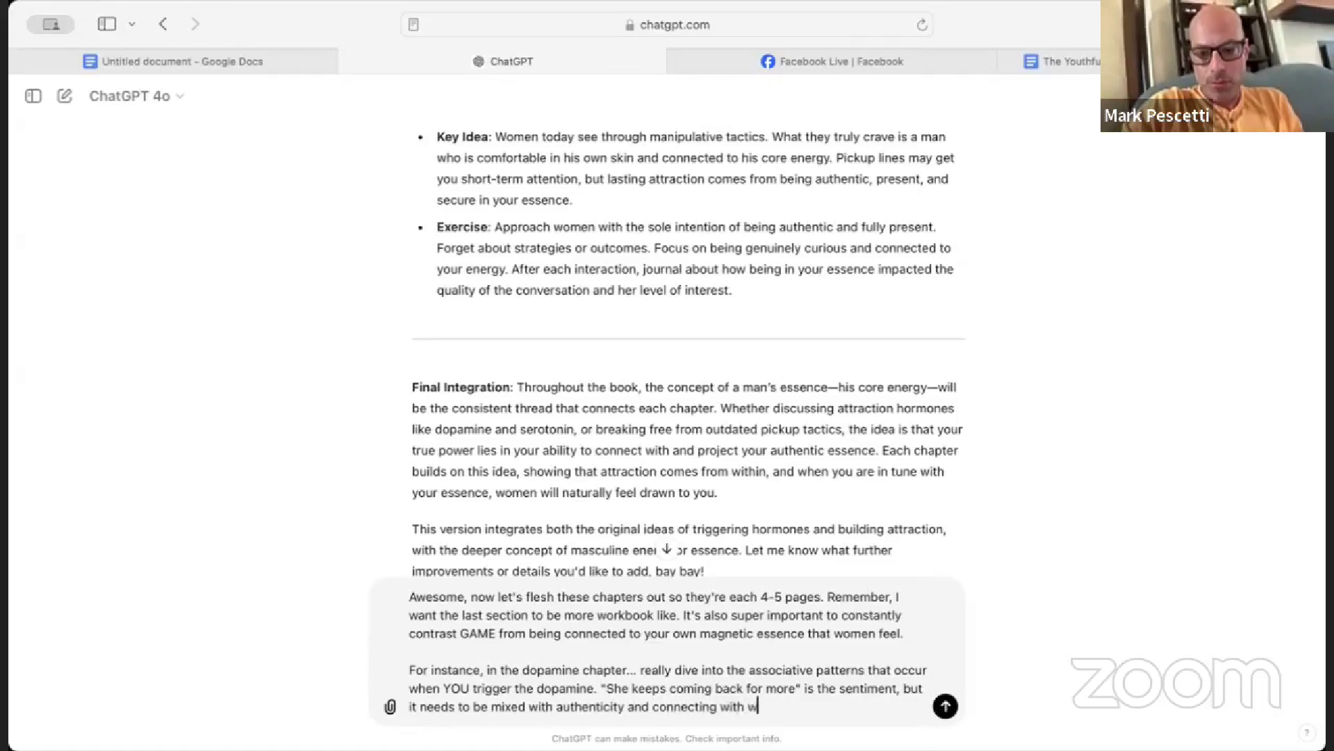
text(hat women wa)
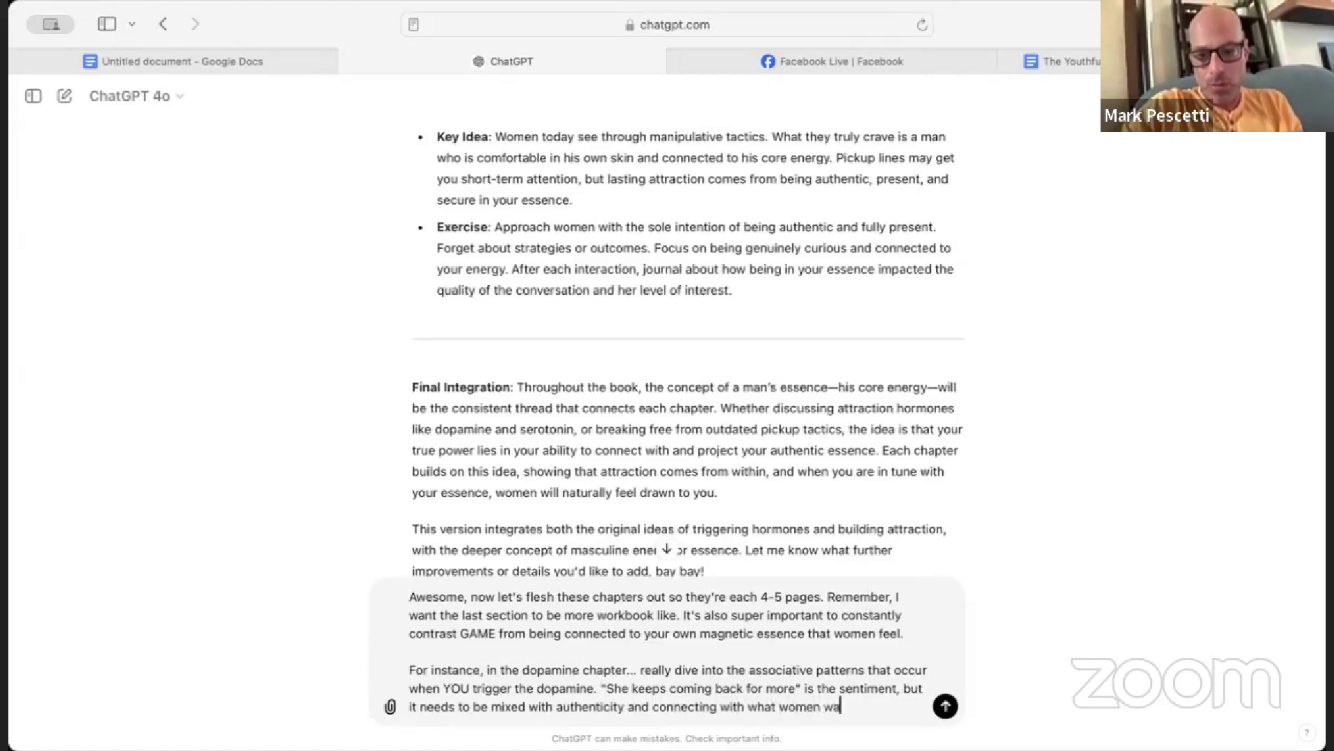
text(nt, not what)
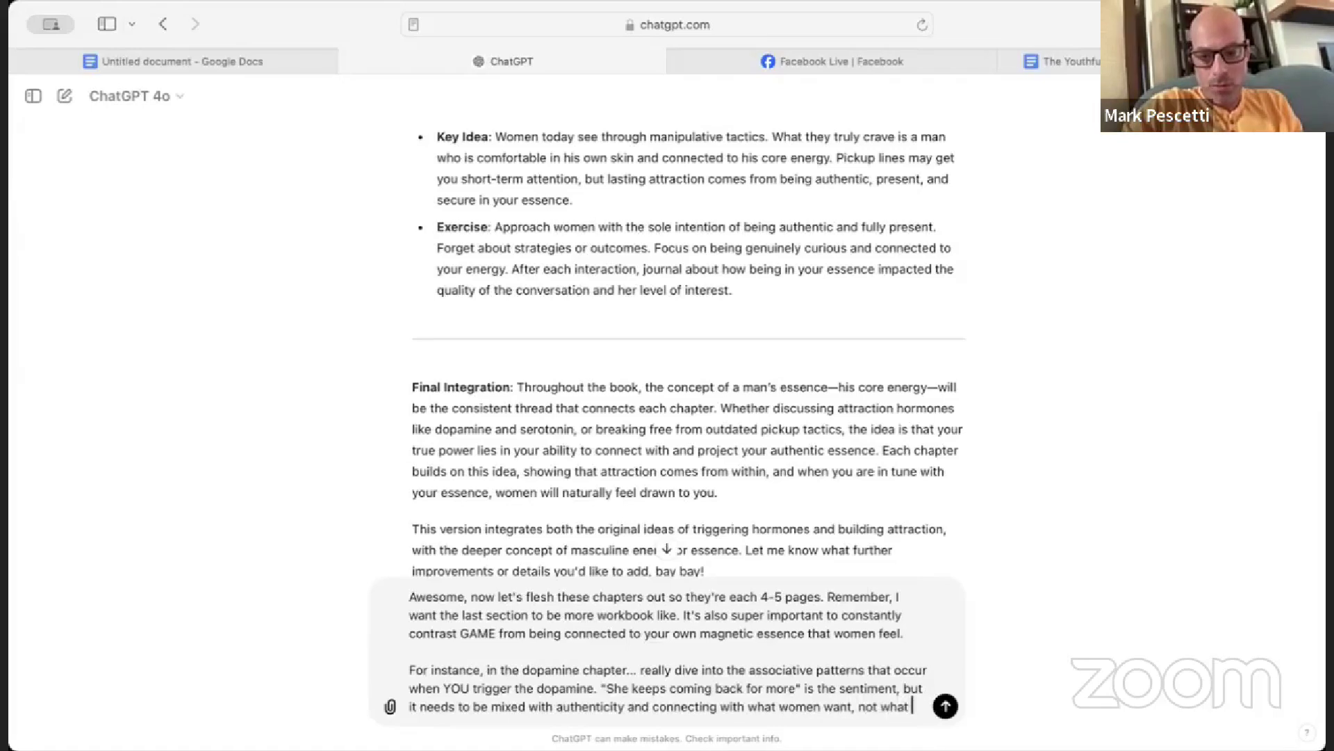
Finish the sentence with the quoted phrase "not what YOU want." and send the message.
key(alt+Left)
key(alt+Left)
text(")
key(super+Right)
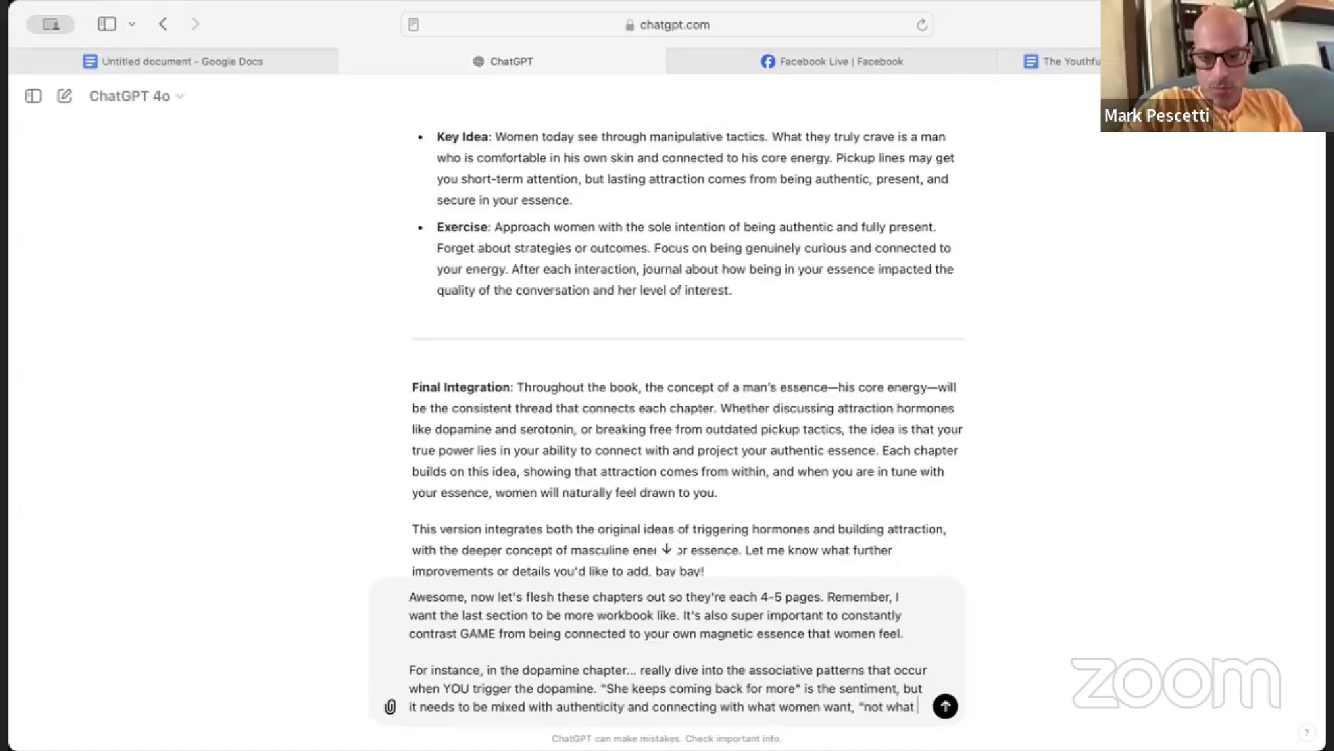
text(YOU want.")
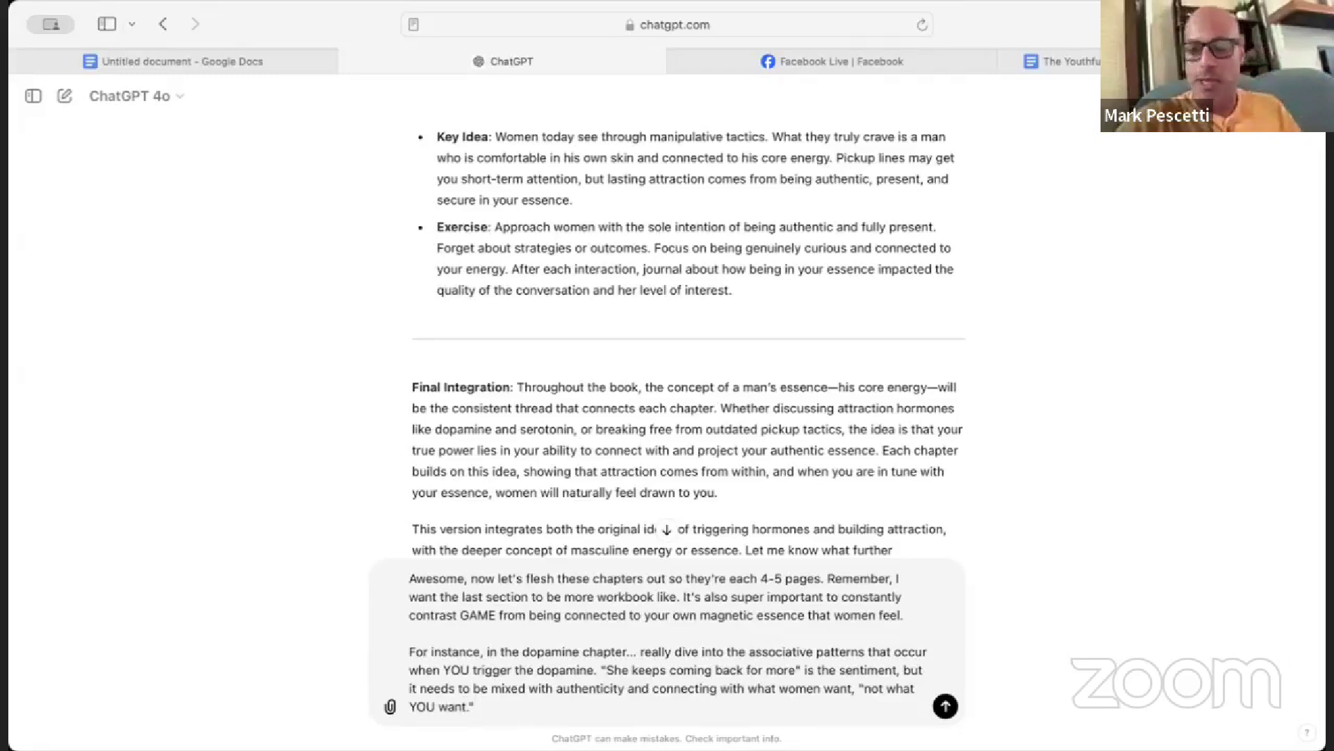
key(Return)
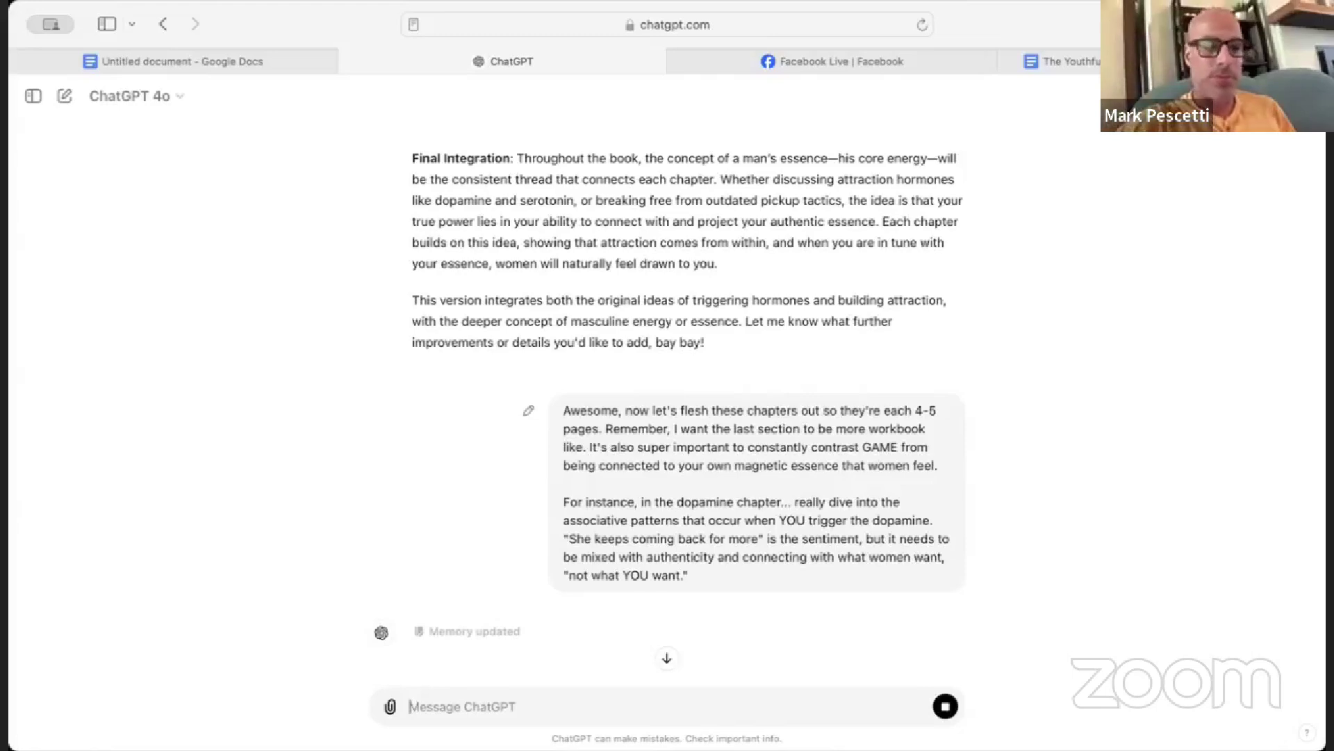
Read the generated chapters as they appear, checking the Chapter 1 text, its workbook exercise and the opening of Chapter 2.
scroll(636, 560, down, 2)
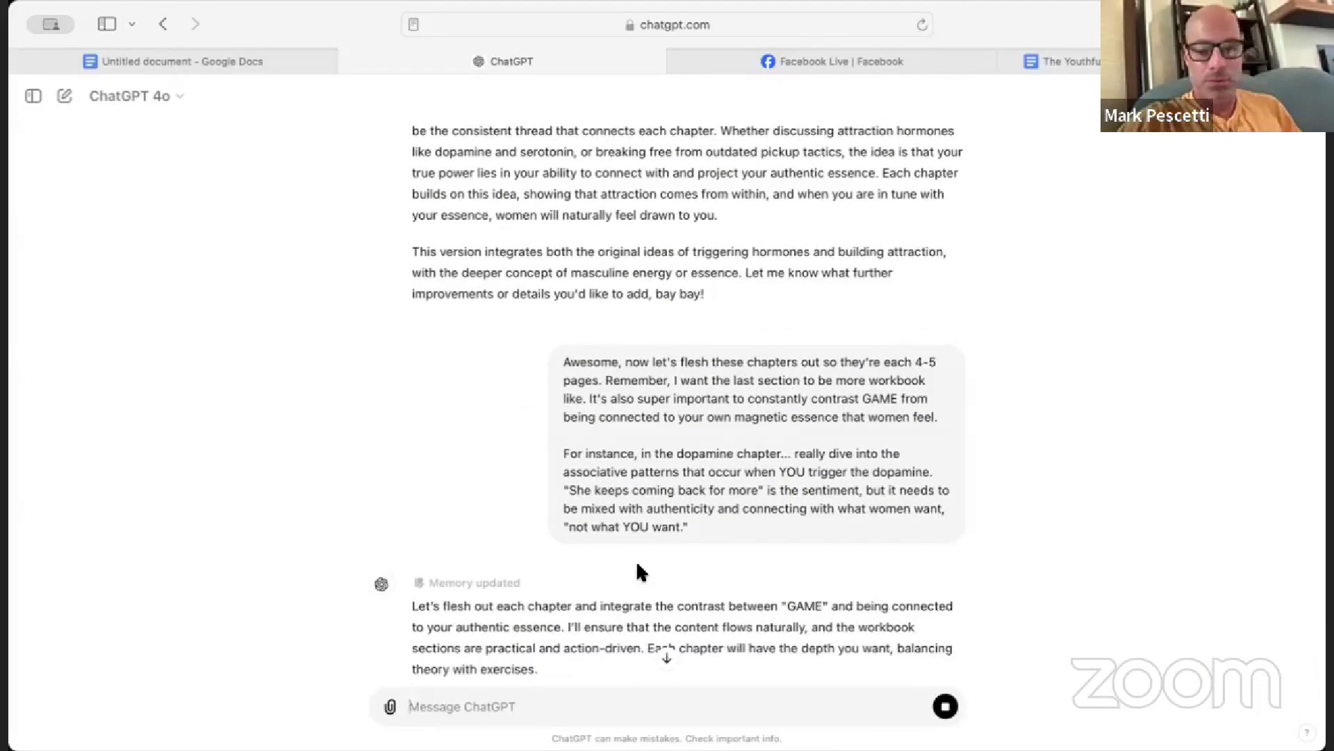
scroll(636, 560, down, 5)
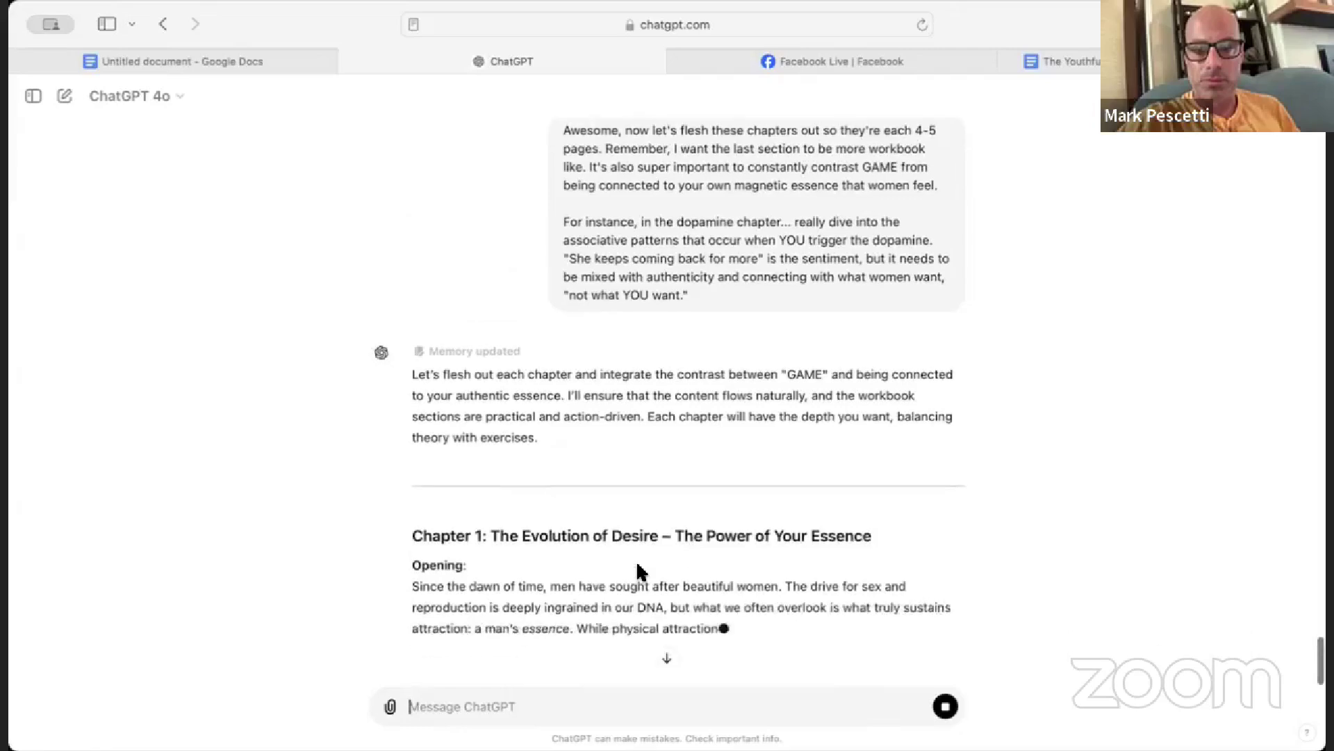
scroll(641, 571, down, 1)
scroll(640, 571, down, 1)
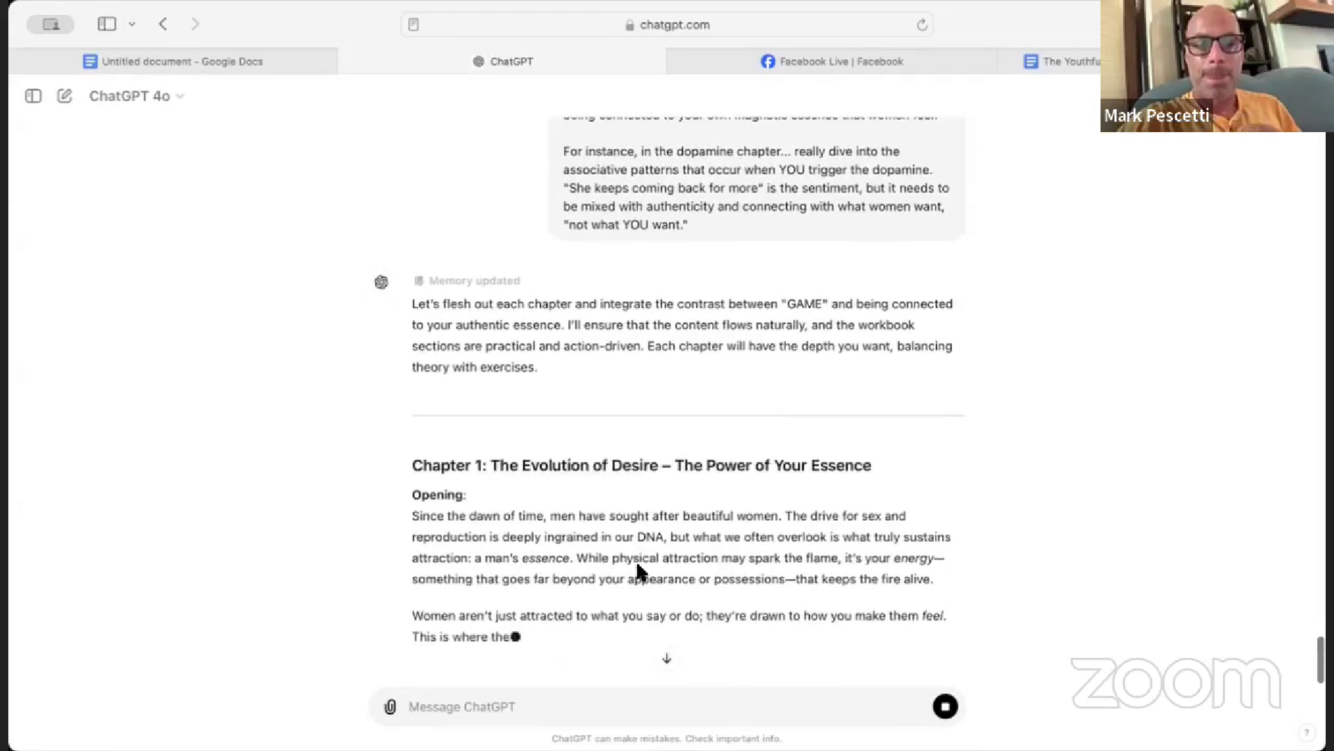
scroll(637, 565, down, 1)
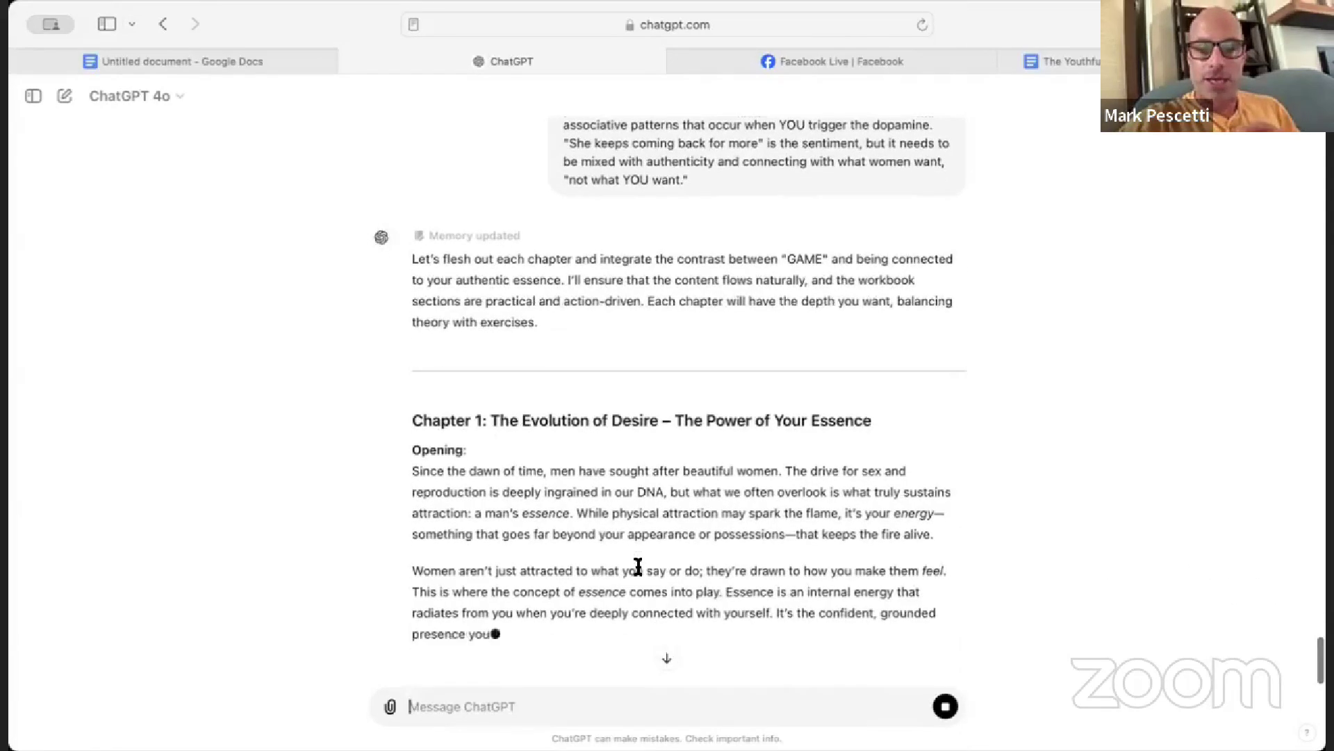
scroll(638, 564, down, 2)
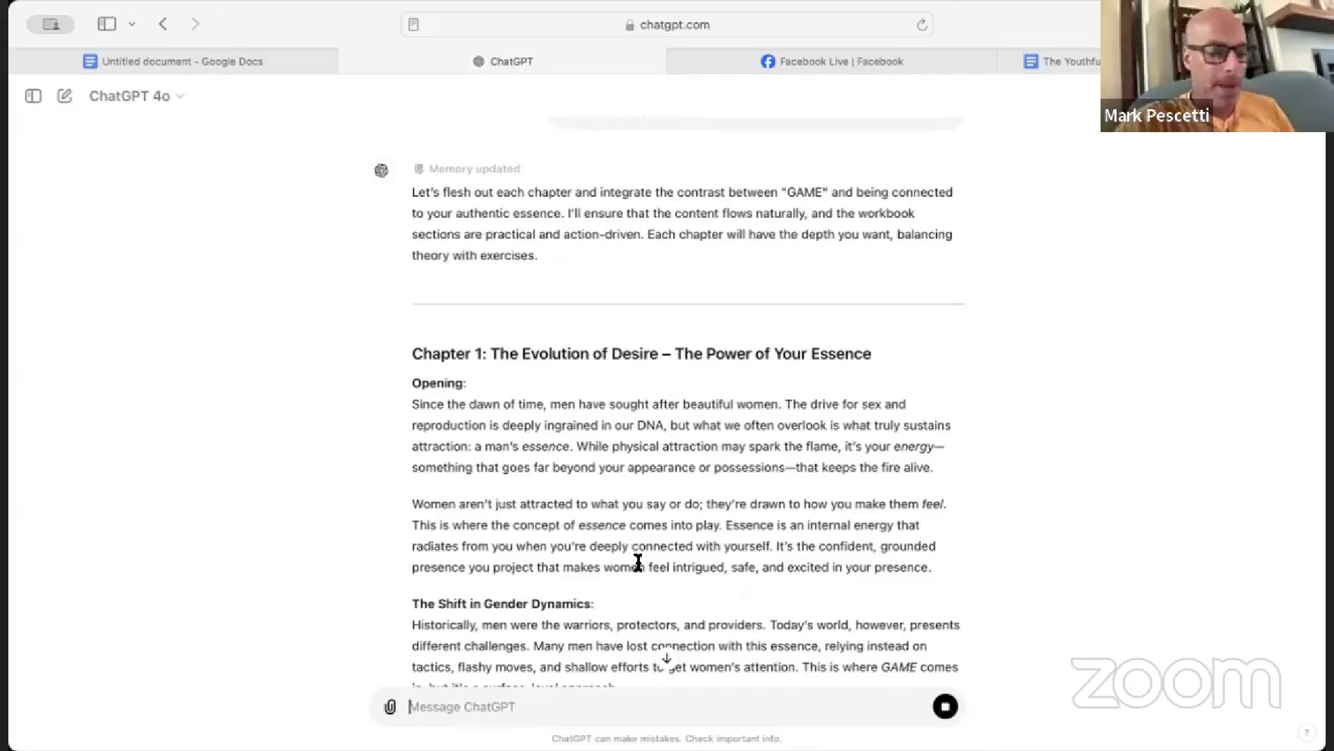
scroll(638, 561, down, 10)
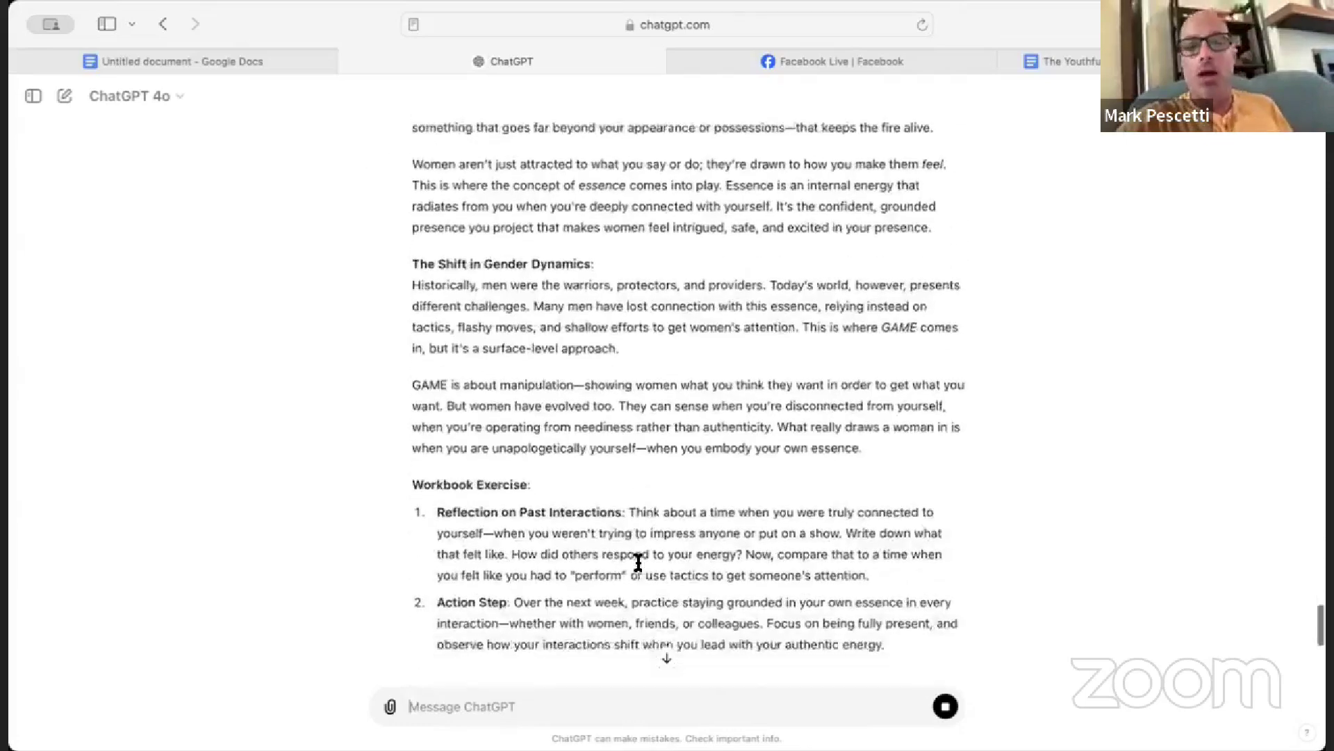
scroll(638, 563, up, 5)
scroll(638, 569, down, 8)
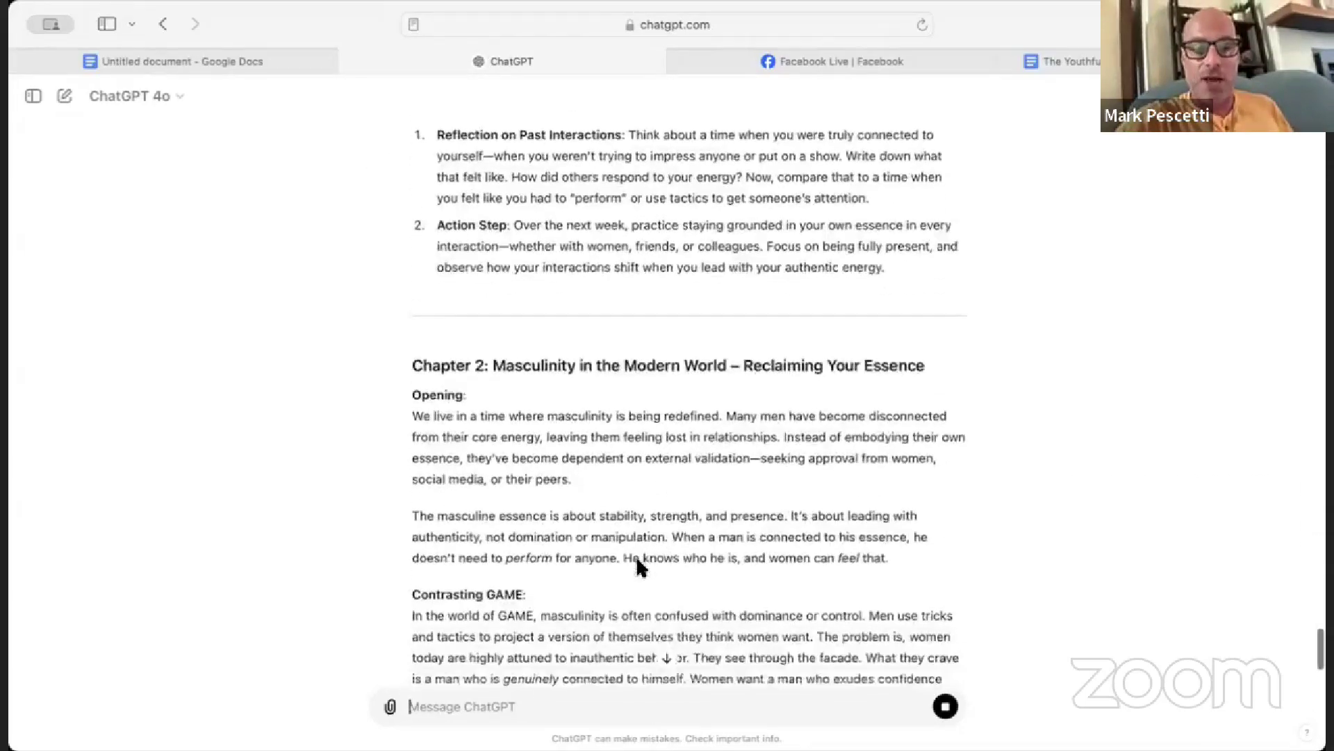